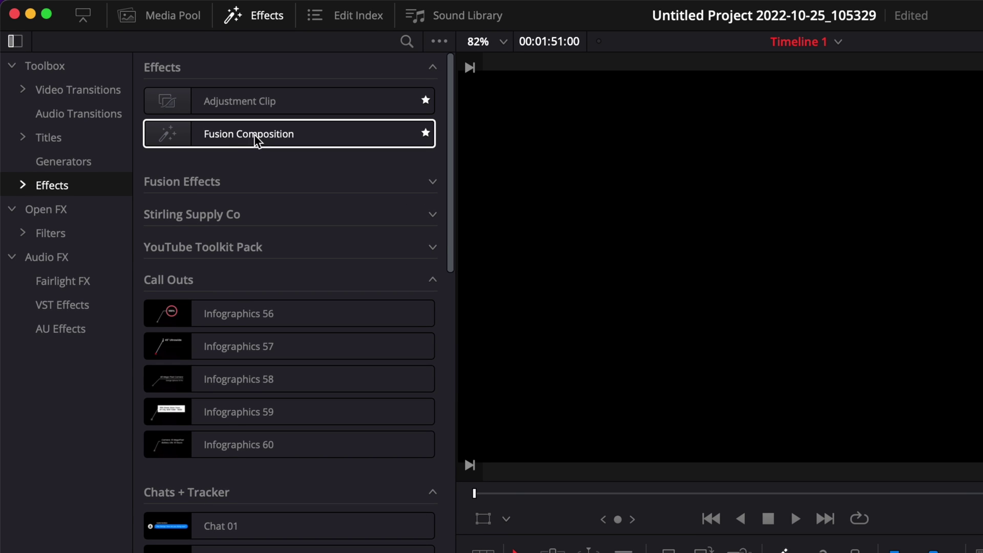
- Place a Fusion Composition at the start of the Video 1 track and open it in the Fusion page
drag(163, 89, 439, 469)
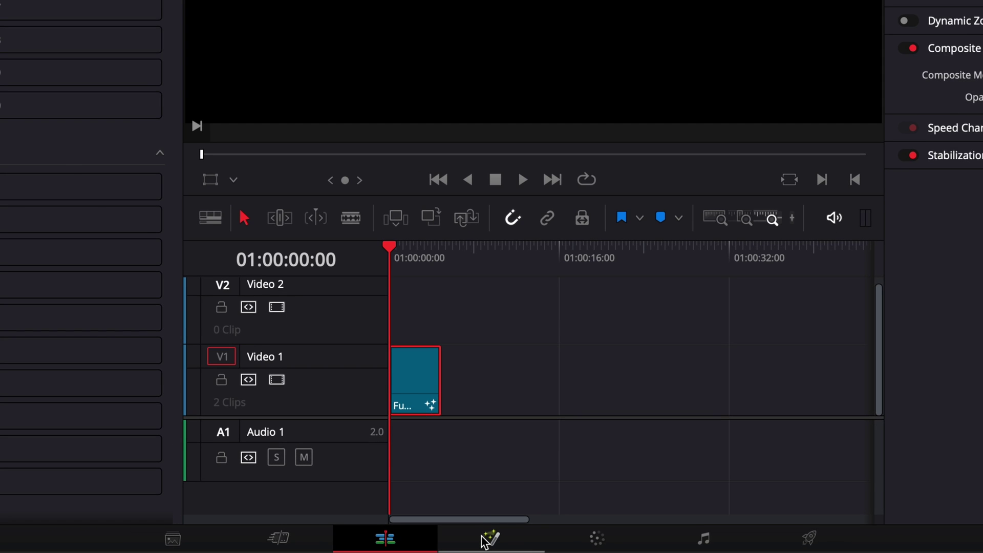
click(487, 537)
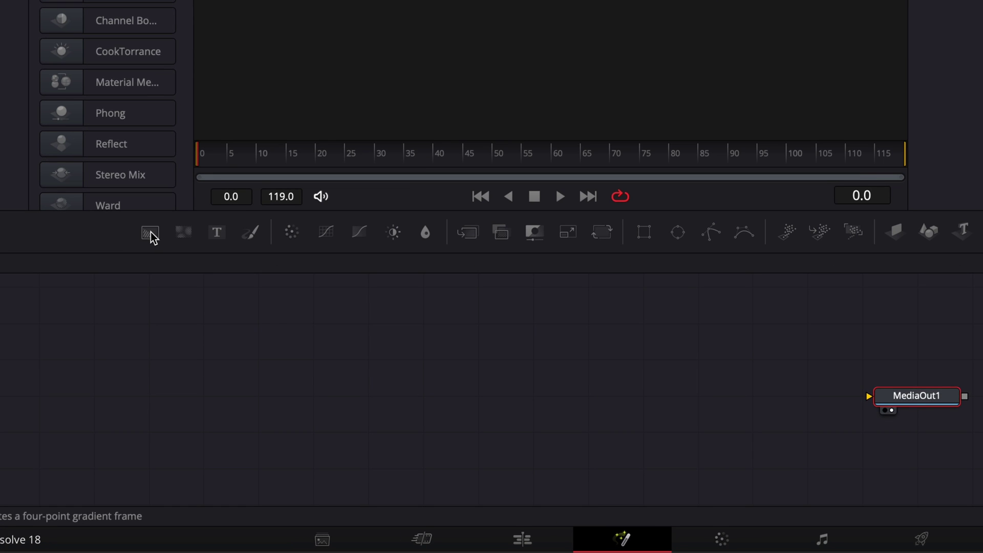
- Merge a new Background node over a second new Background node and connect the merge output to MediaOut1
drag(151, 234, 91, 357)
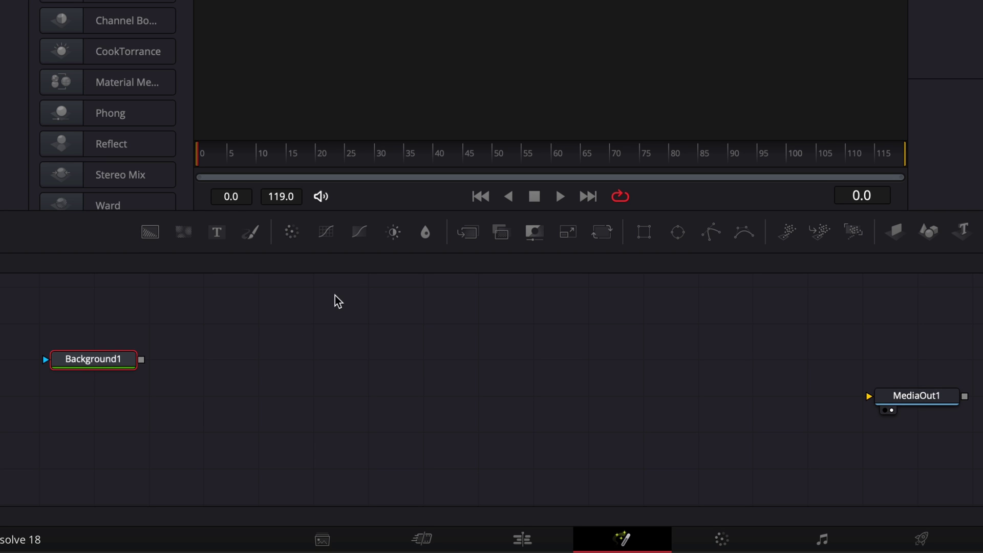
drag(868, 309, 694, 336)
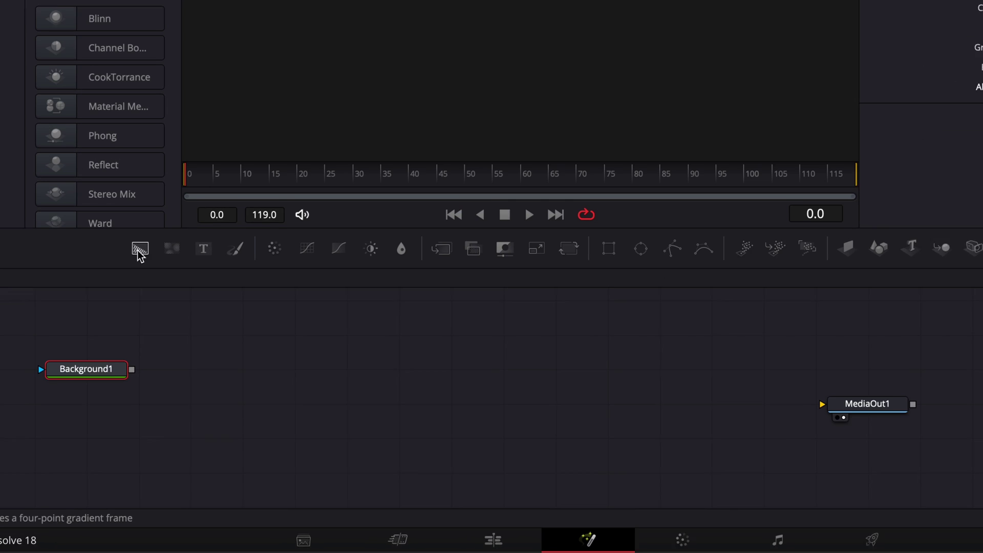
drag(140, 254, 729, 456)
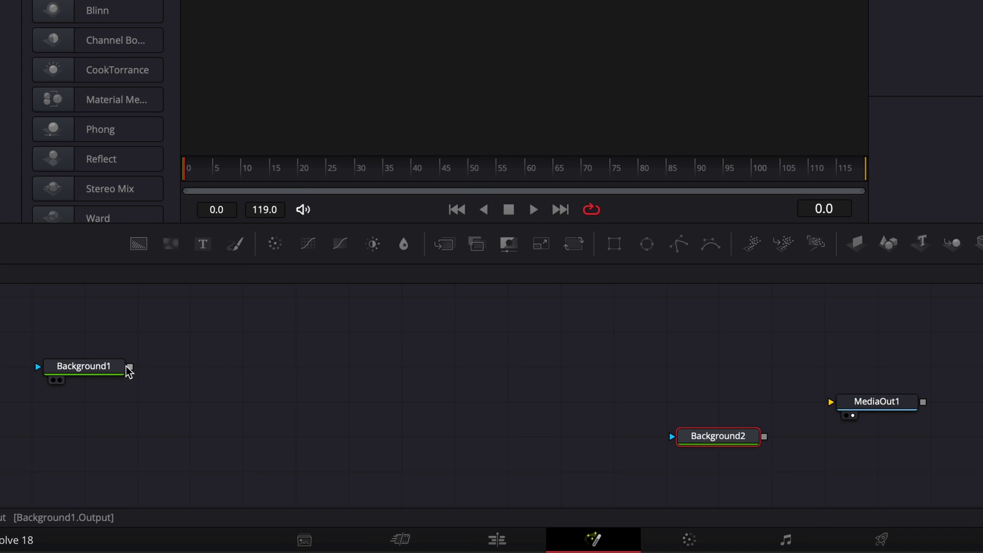
drag(130, 367, 766, 442)
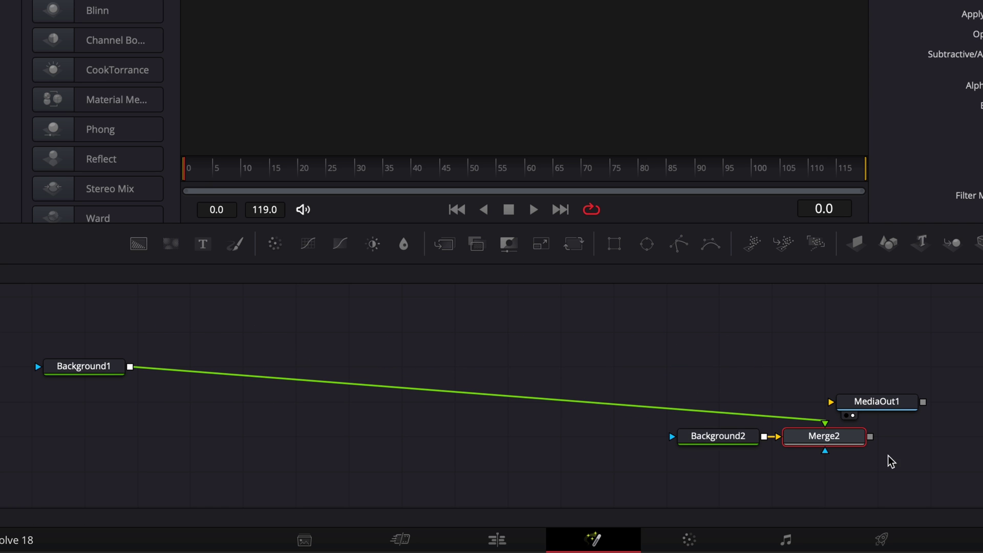
drag(872, 438, 903, 440)
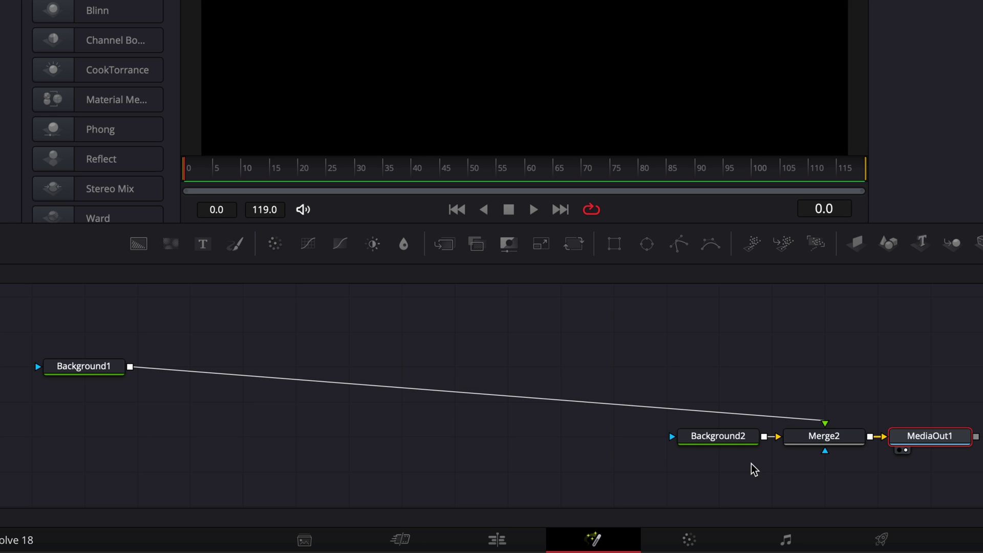
- Set the Background2 color to dark grey, with red, green and blue at about 0.1137
click(729, 441)
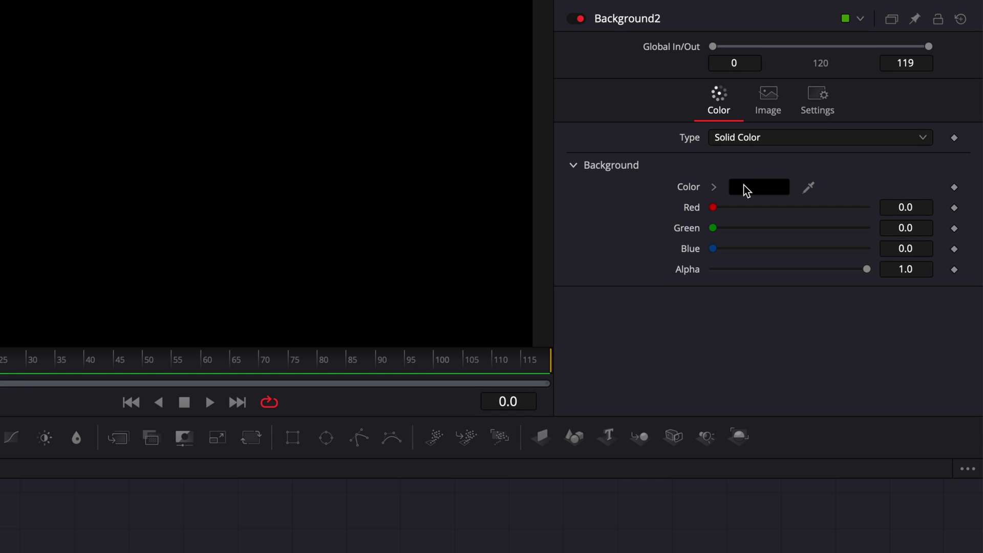
click(982, 0)
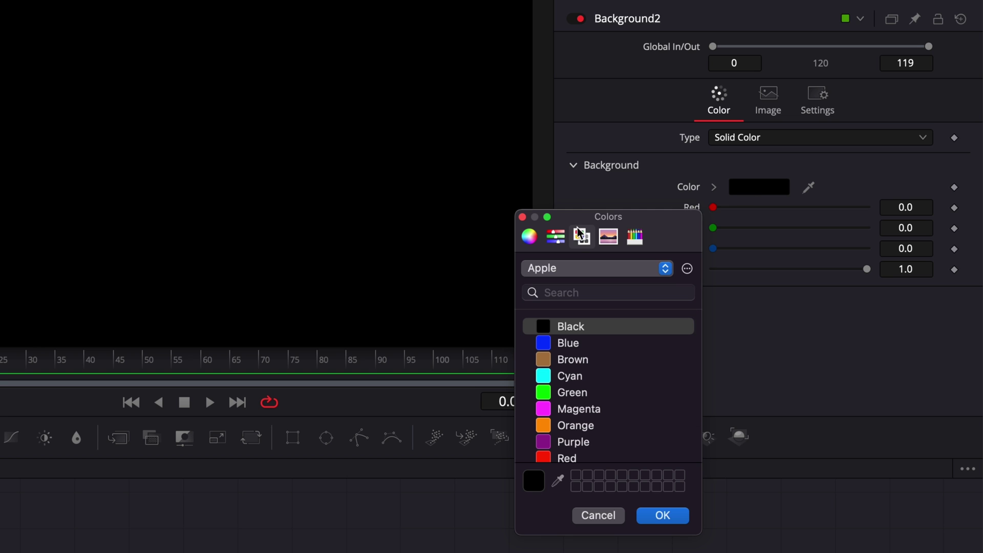
click(531, 237)
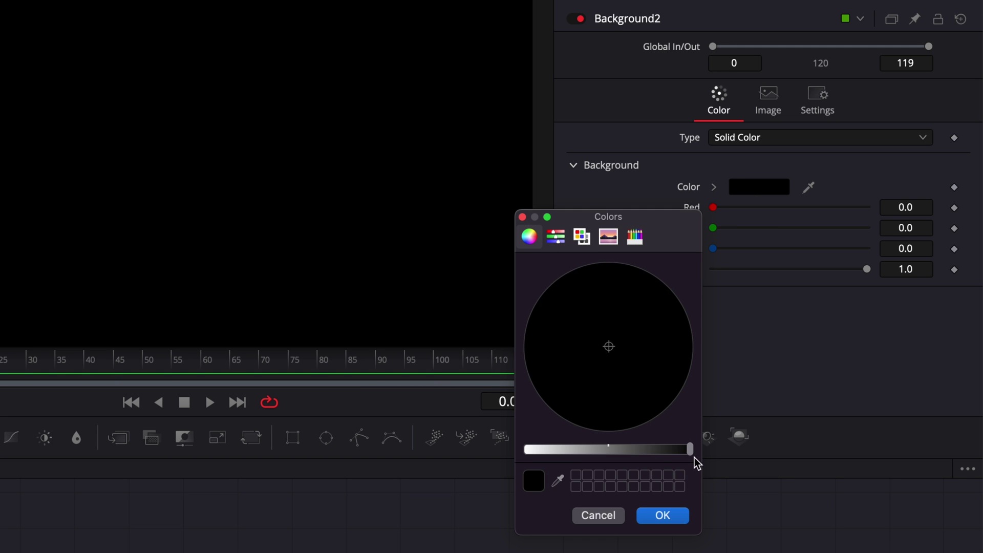
drag(679, 456, 674, 451)
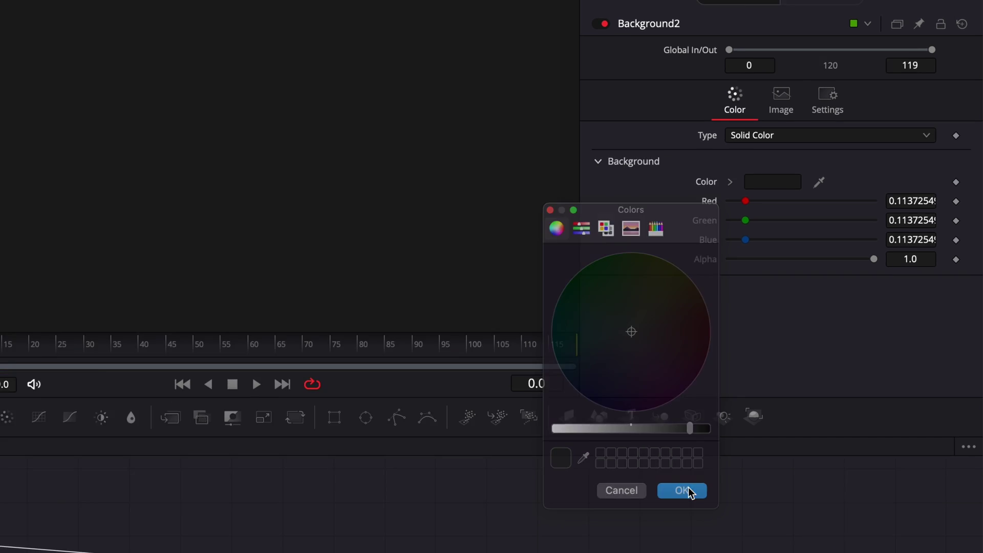
click(689, 491)
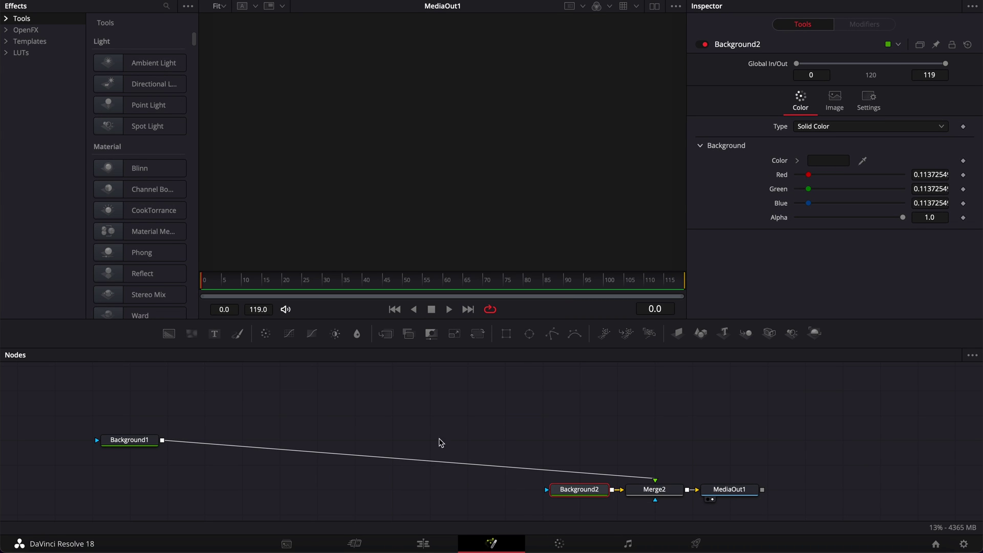
- Bring in Davinci 17.png from the Davinci logos folder in Finder and merge it over Background1, lining up Background1 with the new merge
click(41, 535)
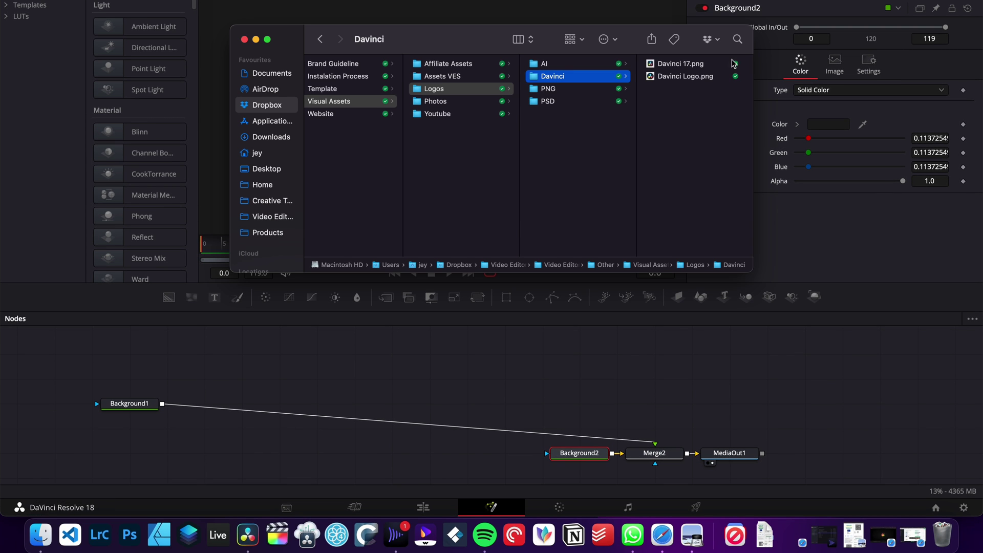
click(689, 65)
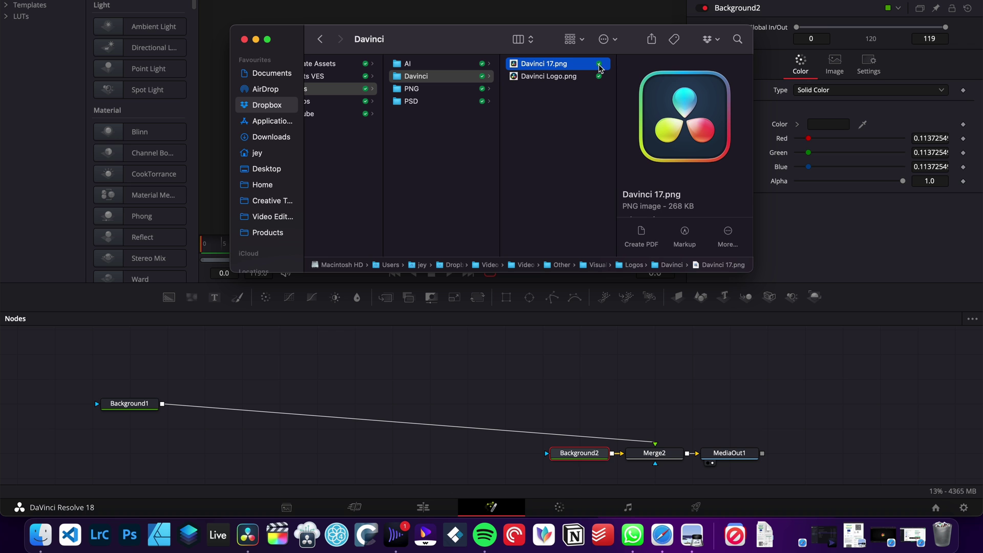
drag(557, 65, 517, 342)
click(542, 393)
drag(646, 315, 130, 395)
drag(4, 385, 569, 444)
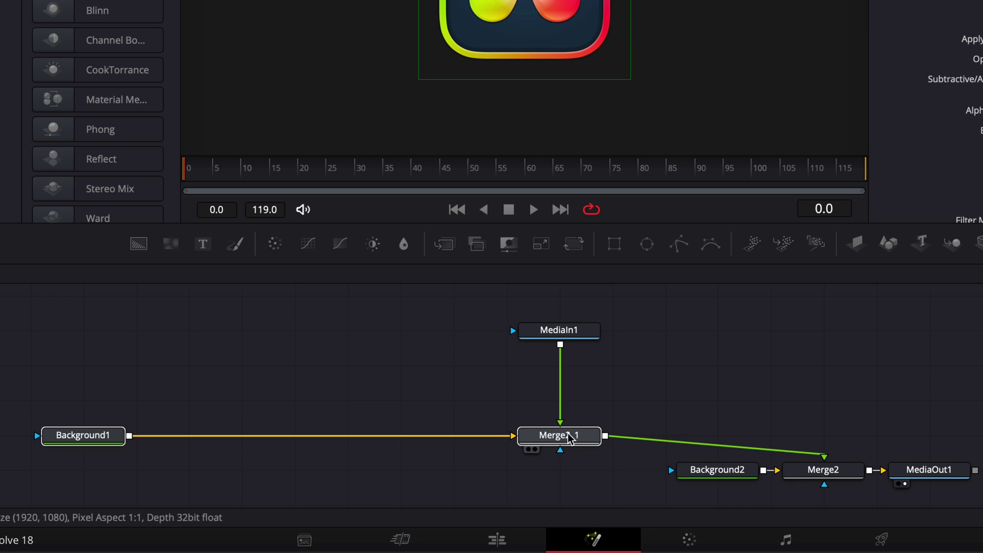
- Add a Transform (Xf) node directly after MediaIn1
click(559, 335)
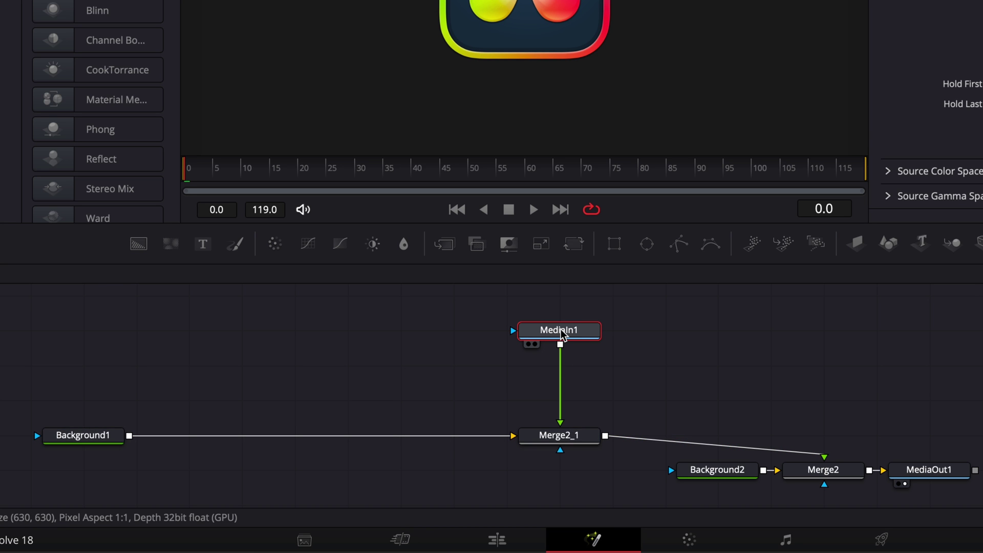
key(shift+space)
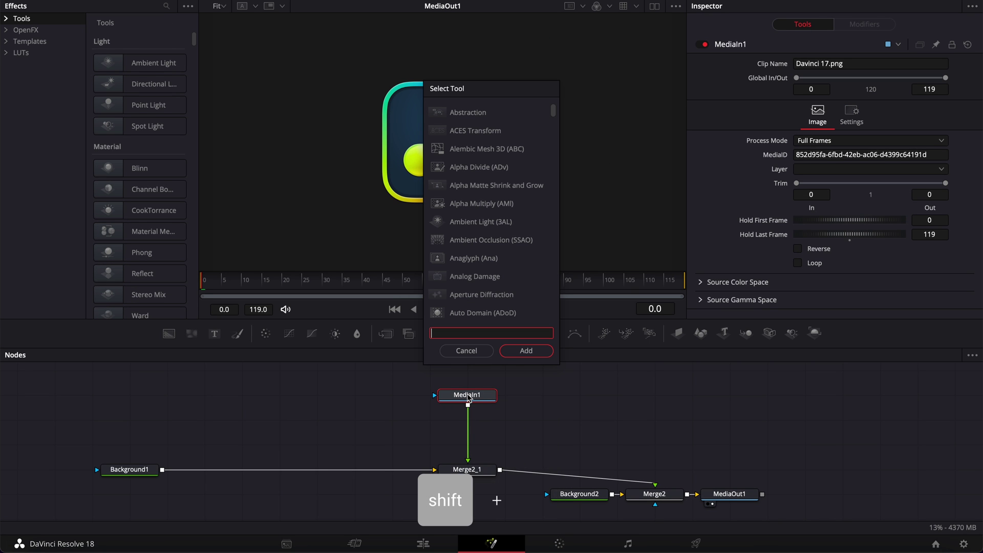
text(tra)
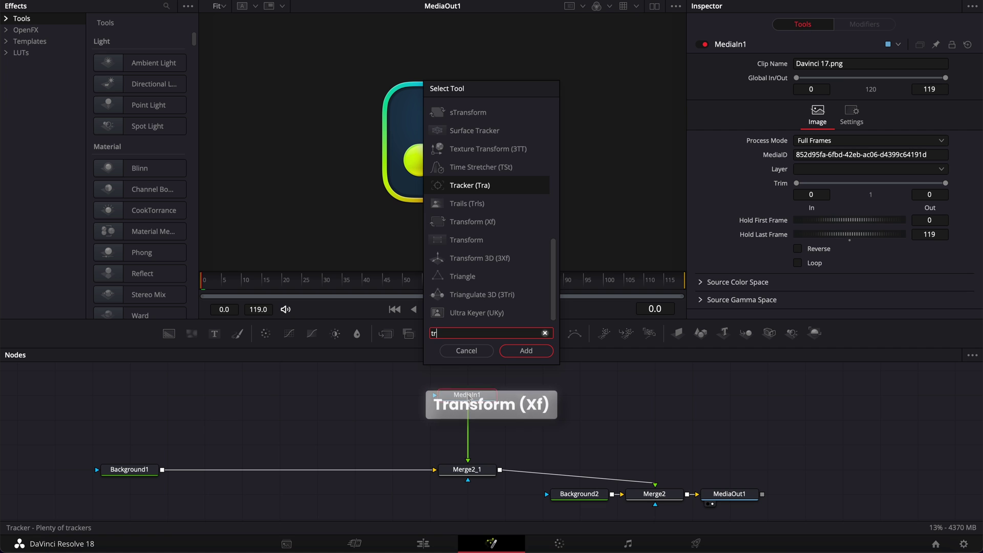
key(Down)
key(Down)
key(Return)
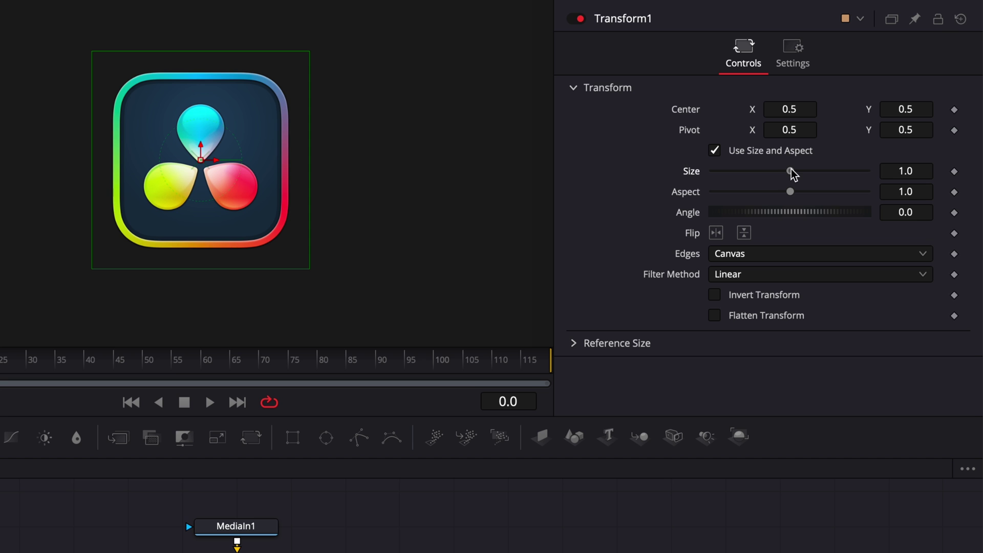
- Try enlarging the logo to size 1.17 in Transform1, reset the size to its default and deselect the node
mouse_move(793, 174)
mouse_down()
mouse_move(777, 173)
mouse_move(808, 175)
mouse_move(797, 176)
mouse_up()
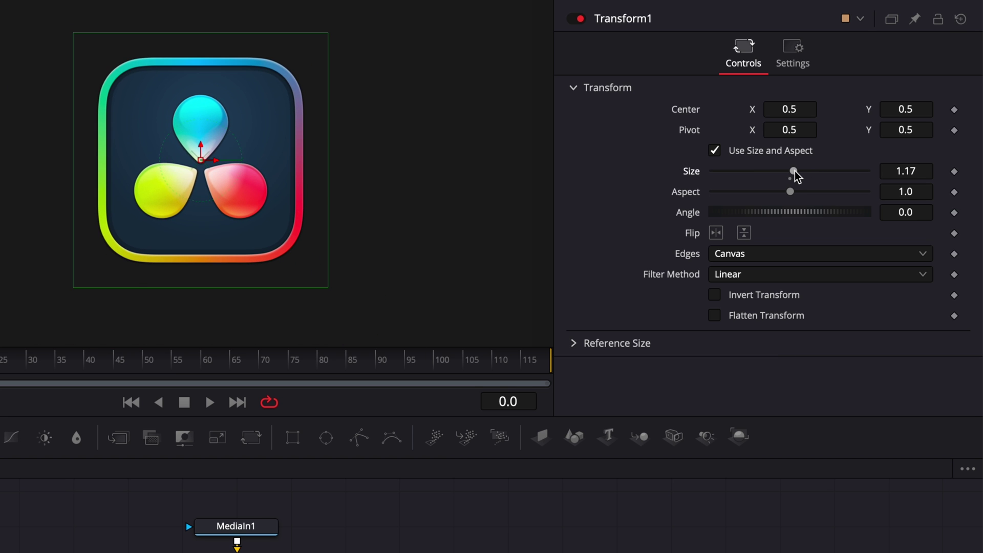
double_click(697, 176)
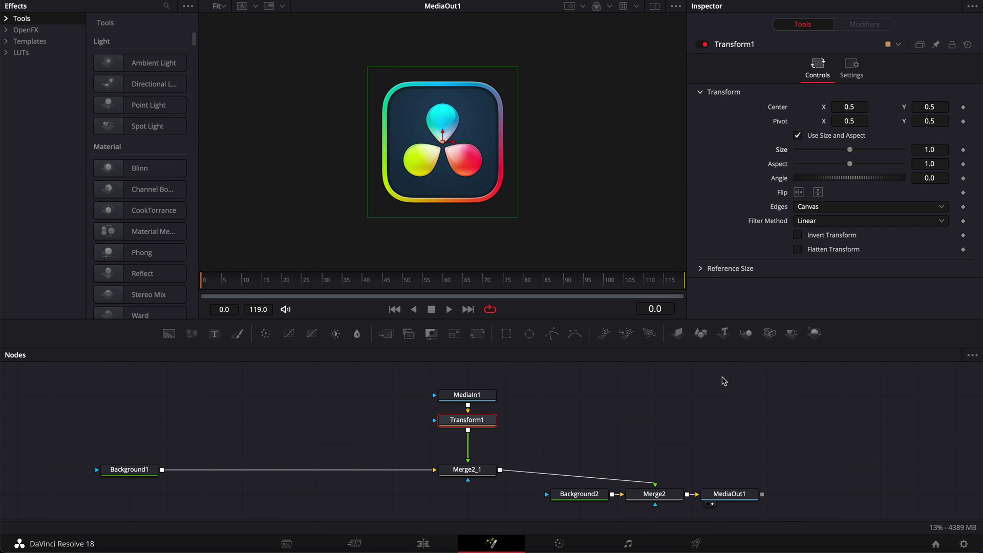
click(723, 381)
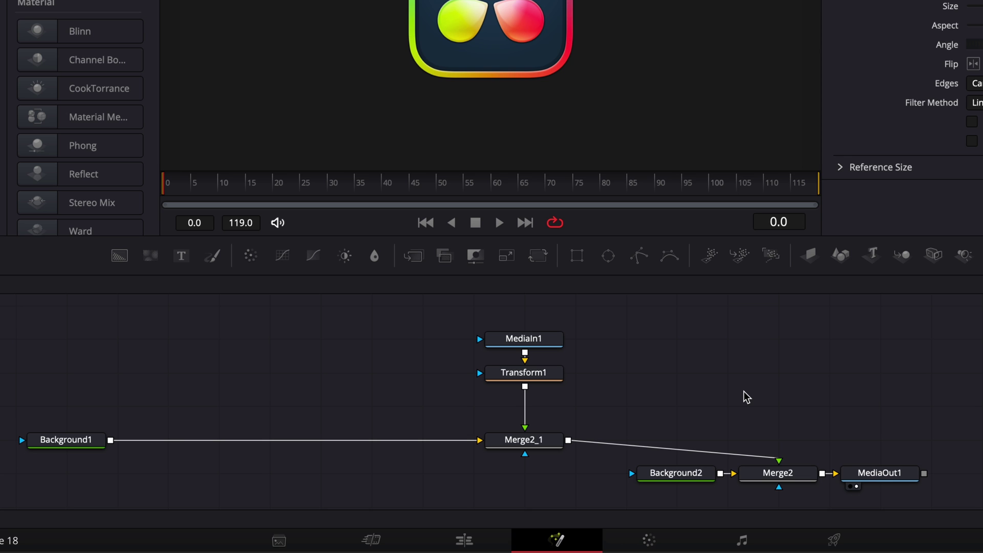
- Add a second Transform (Xf) node after Merge2_1
click(542, 444)
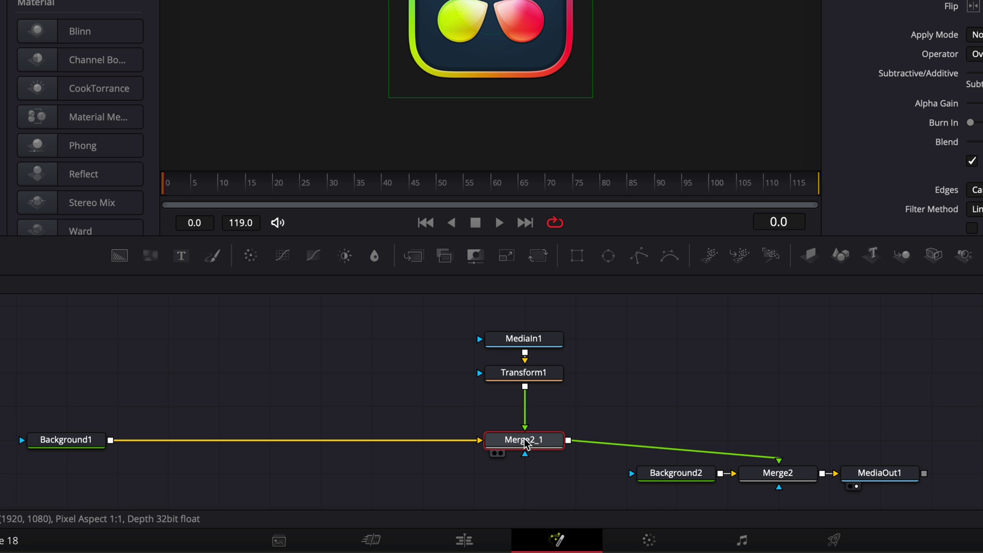
key(shift+space)
text(tran)
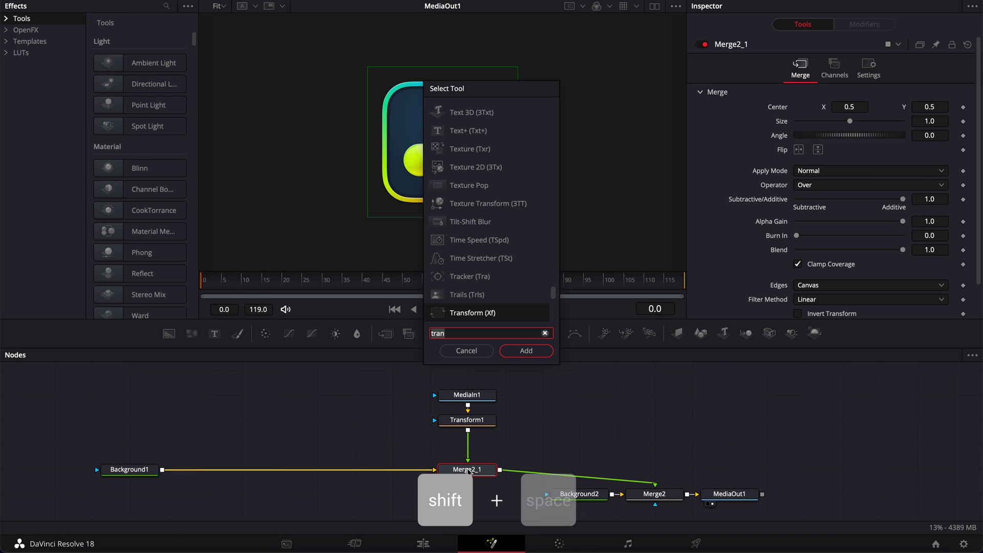
key(Return)
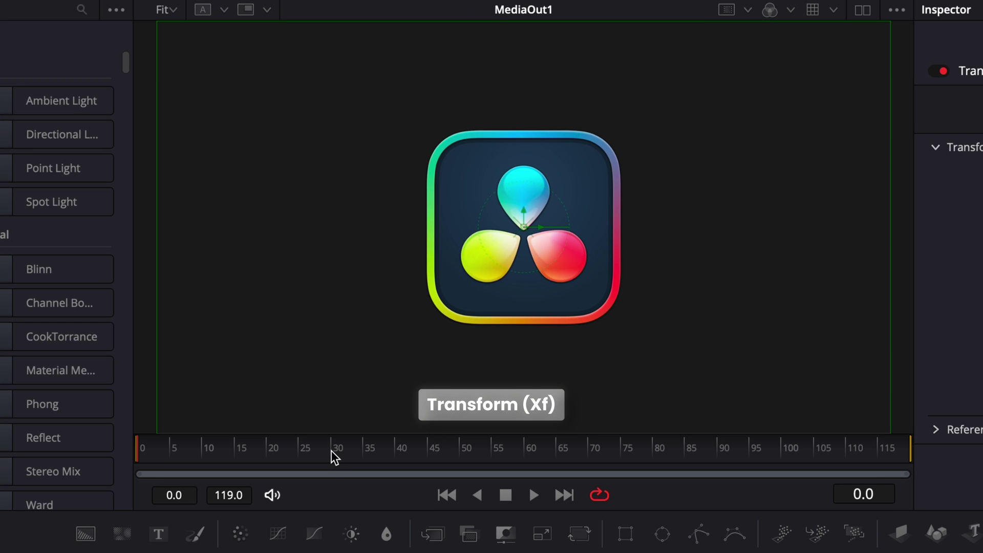
- Keyframe the Transform2 size at 0.8 on frame 30 and about 2.89 on frame 0, and scrub through the animation
click(331, 451)
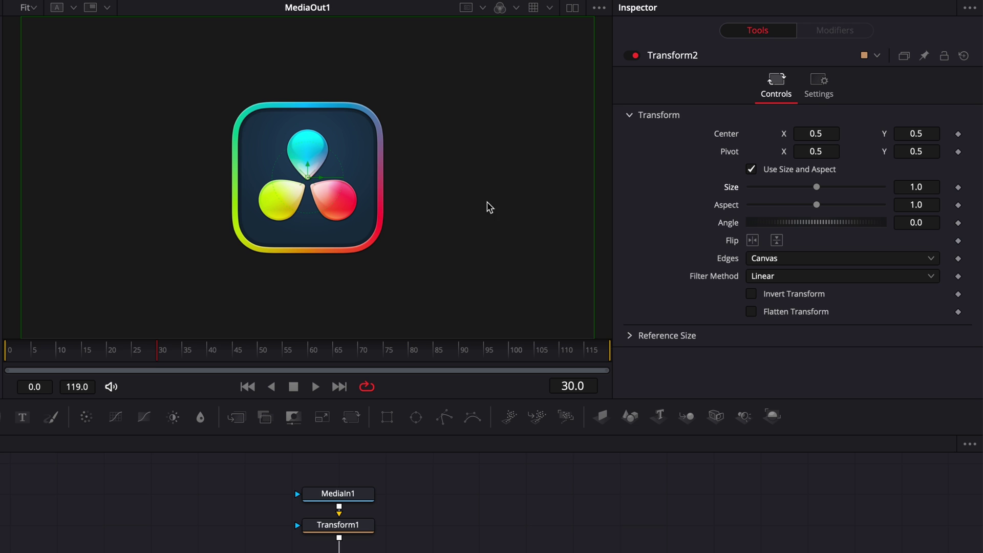
drag(931, 189, 879, 189)
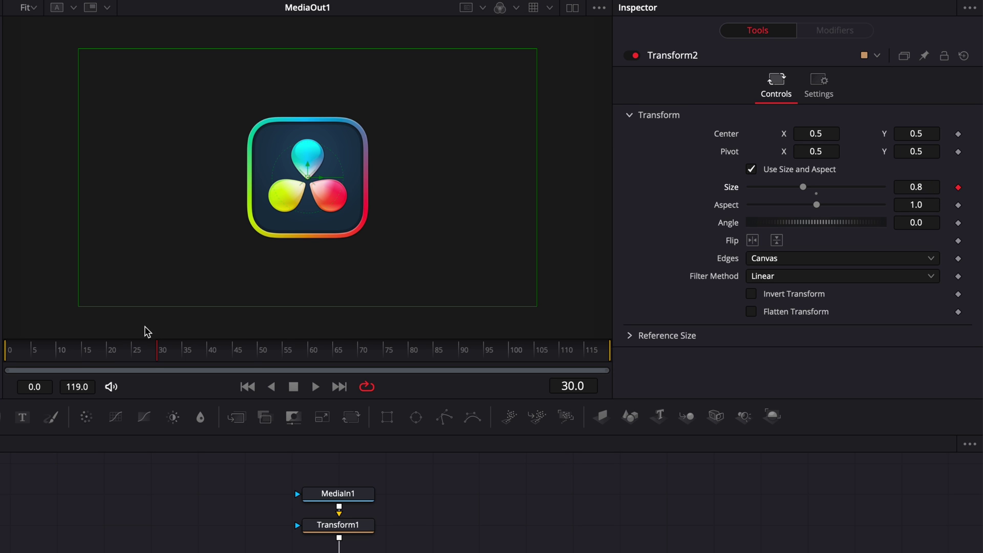
drag(50, 352, 14, 353)
drag(805, 188, 849, 190)
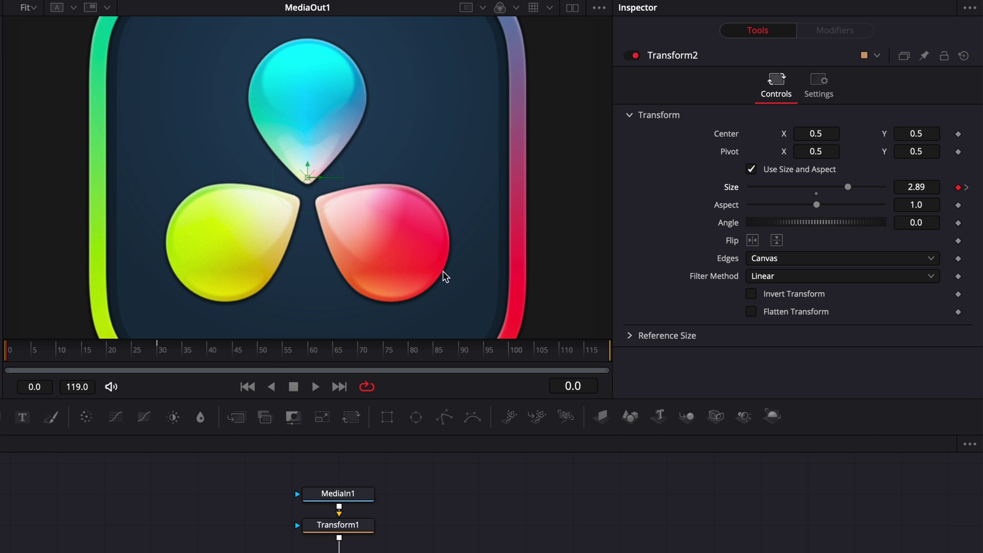
drag(11, 351, 158, 358)
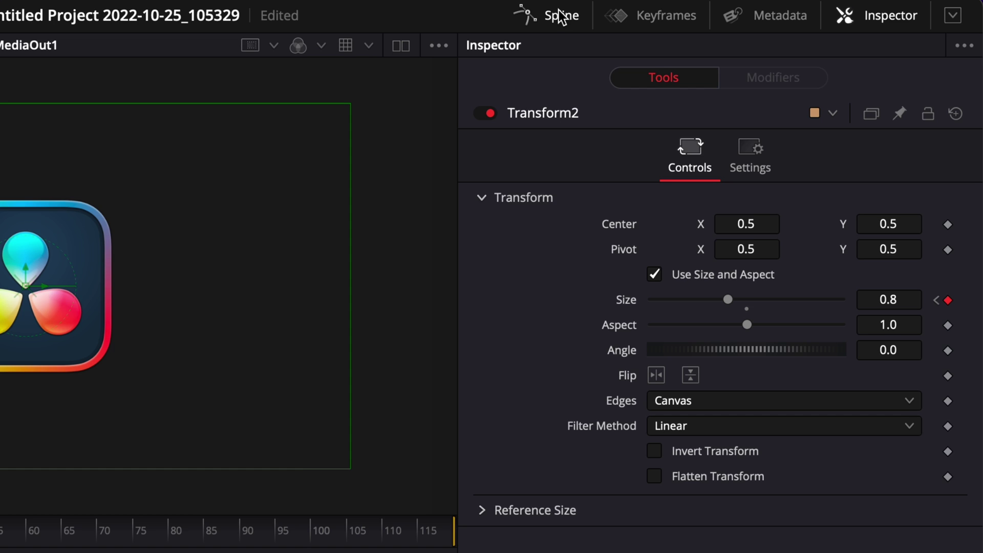
- Show the Transform2 size curve in the Spline editor, fit it to the view and smooth both keyframes
click(562, 17)
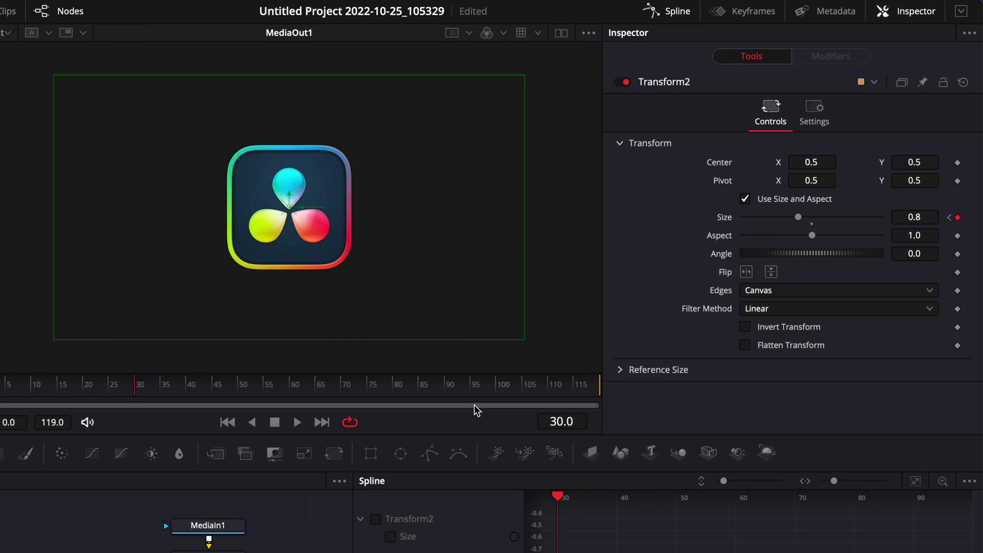
click(151, 245)
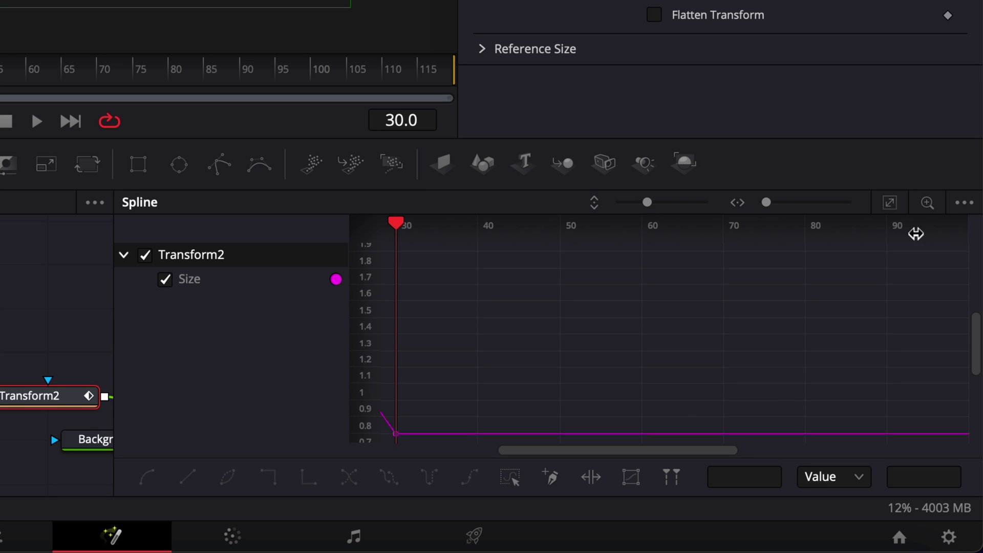
click(890, 202)
drag(420, 252, 967, 442)
key(s)
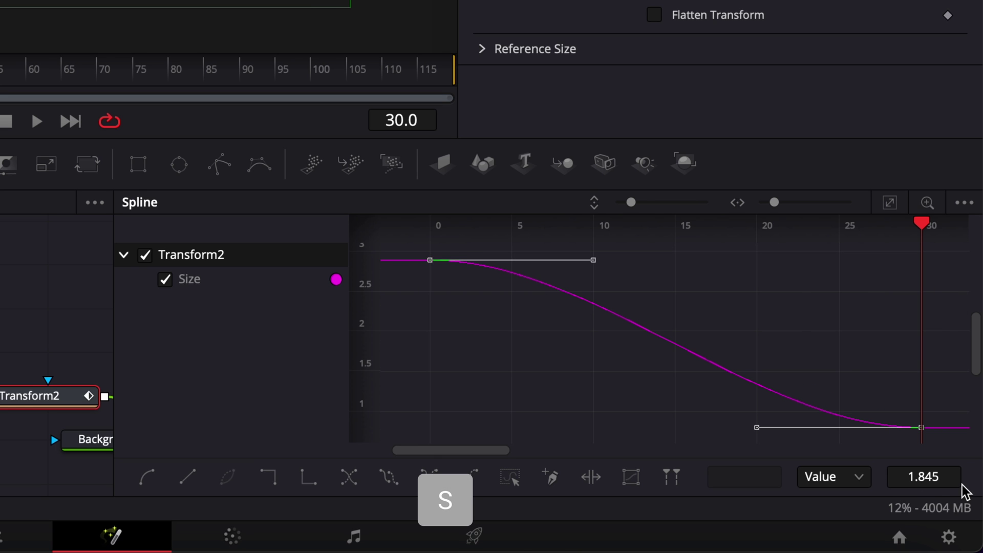
- Set the size curve's Ease In to 85.0 and play back the scale animation
key(t)
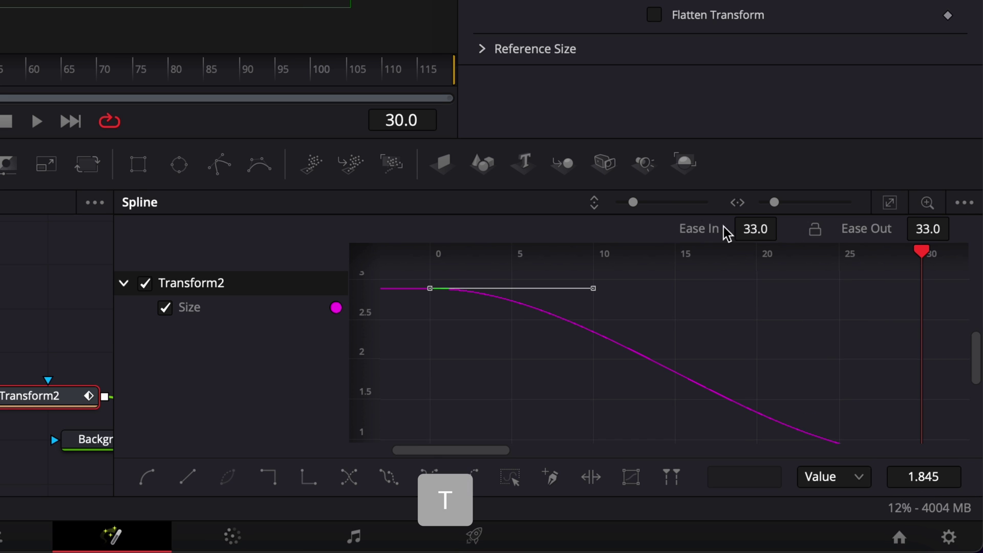
drag(783, 226, 783, 233)
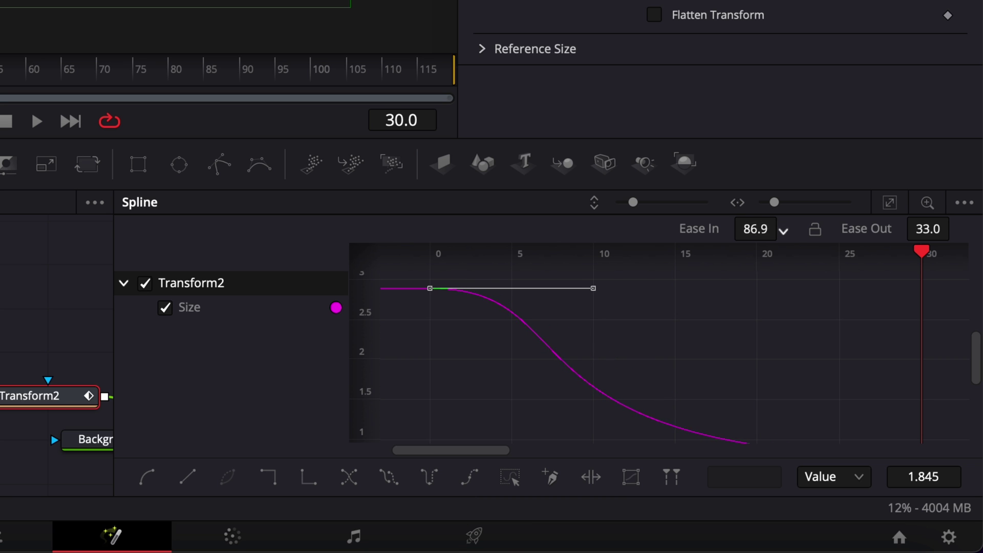
key(space)
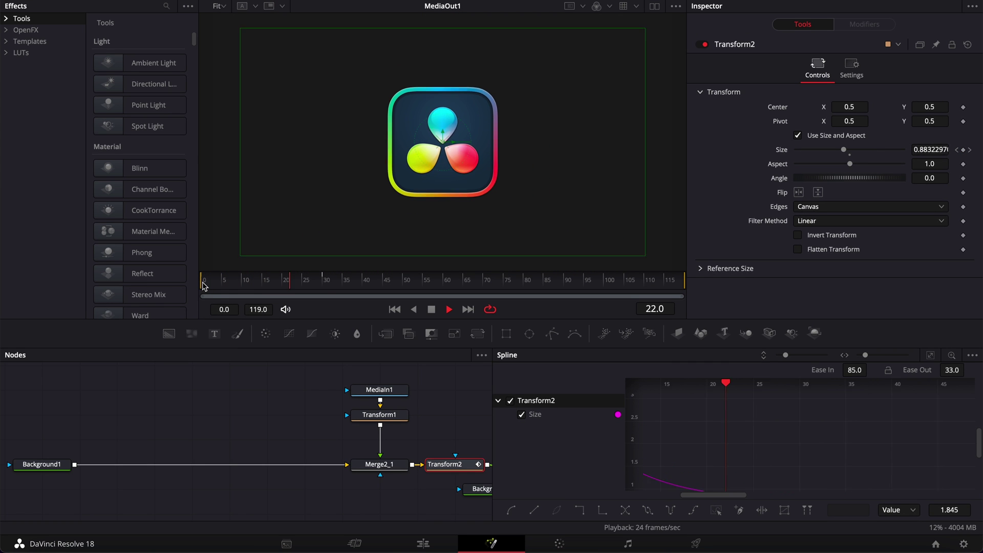
- Stop playback, return to frame 0 and add a Brightness / Contrast (BC) node after Transform2
key(space)
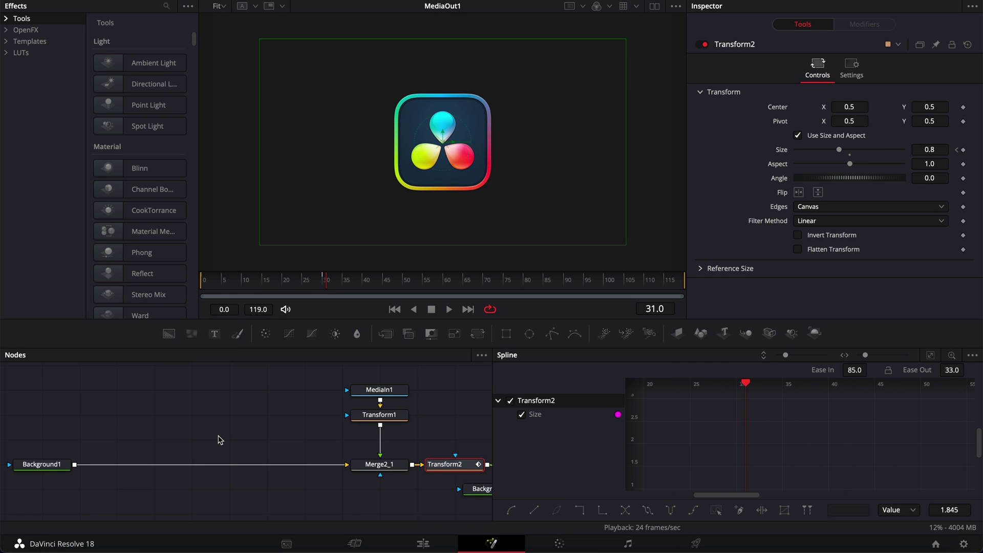
scroll(219, 437, right, 8)
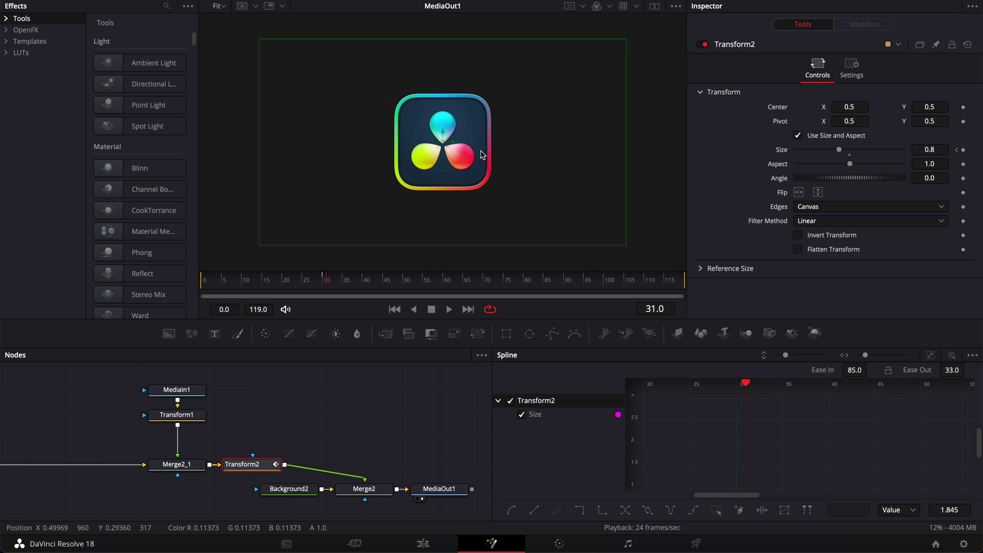
drag(215, 285, 207, 285)
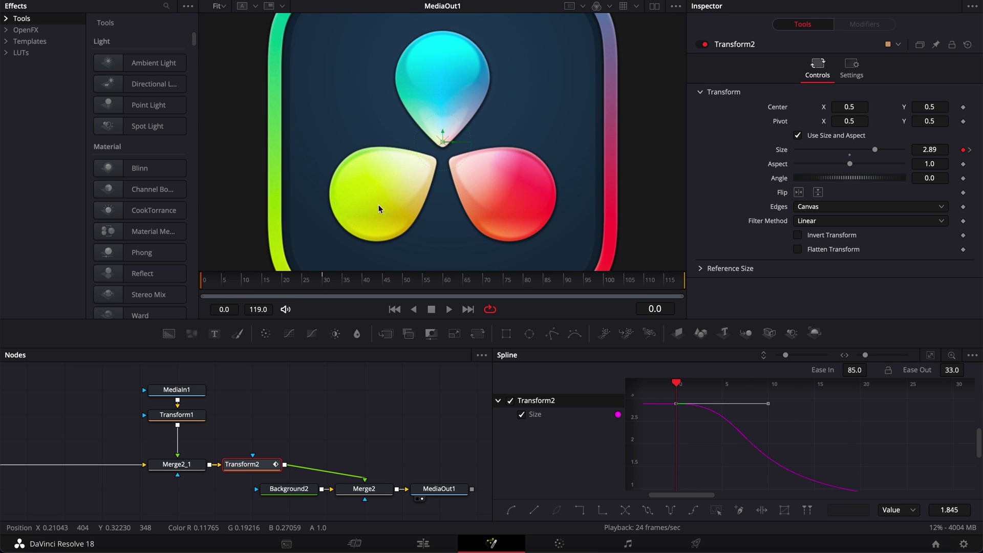
click(253, 465)
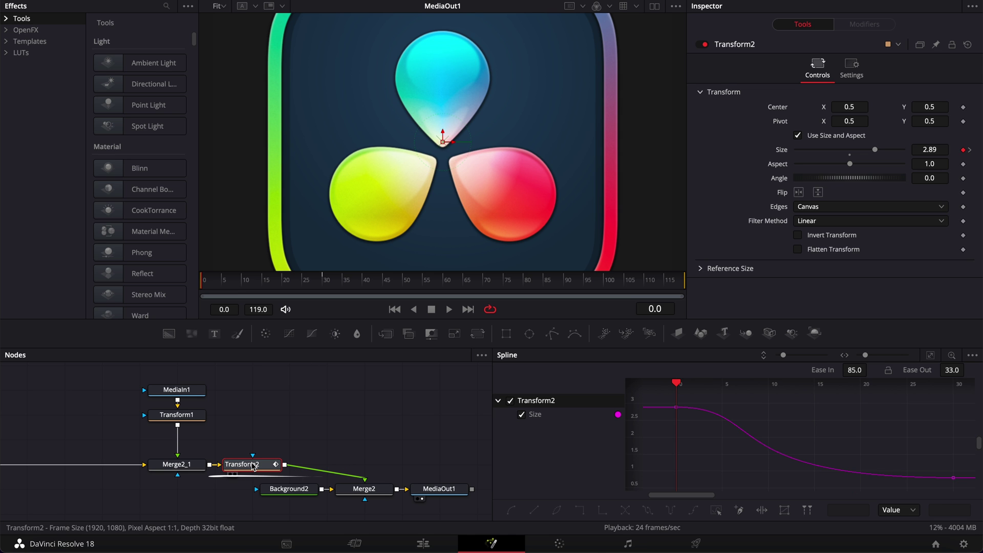
key(shift+space)
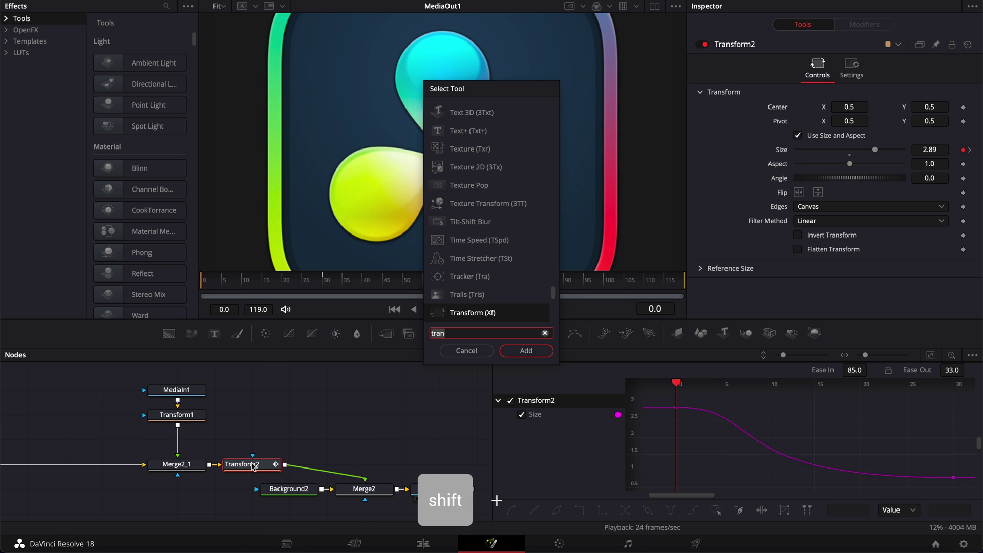
text(bri)
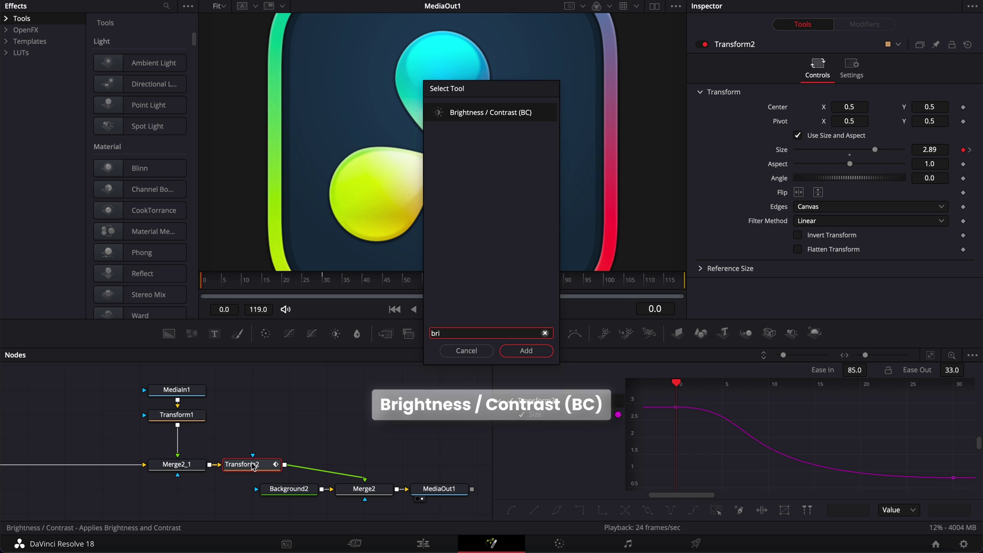
key(Return)
- Enable the alpha channel on BrightnessContrast1 and keyframe its Gain at 1.0 on frame 10 and 0 on frame 0
click(838, 104)
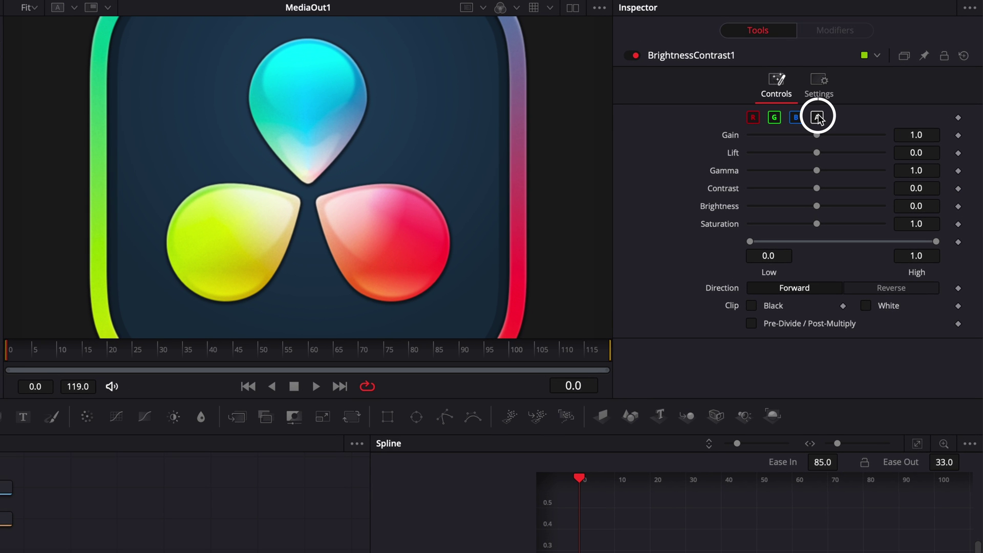
drag(11, 351, 60, 354)
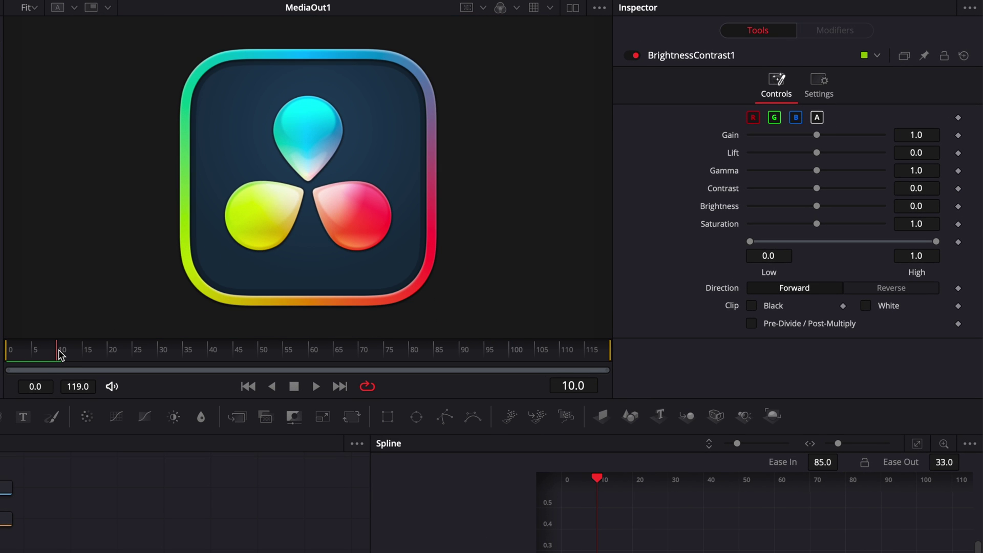
click(958, 136)
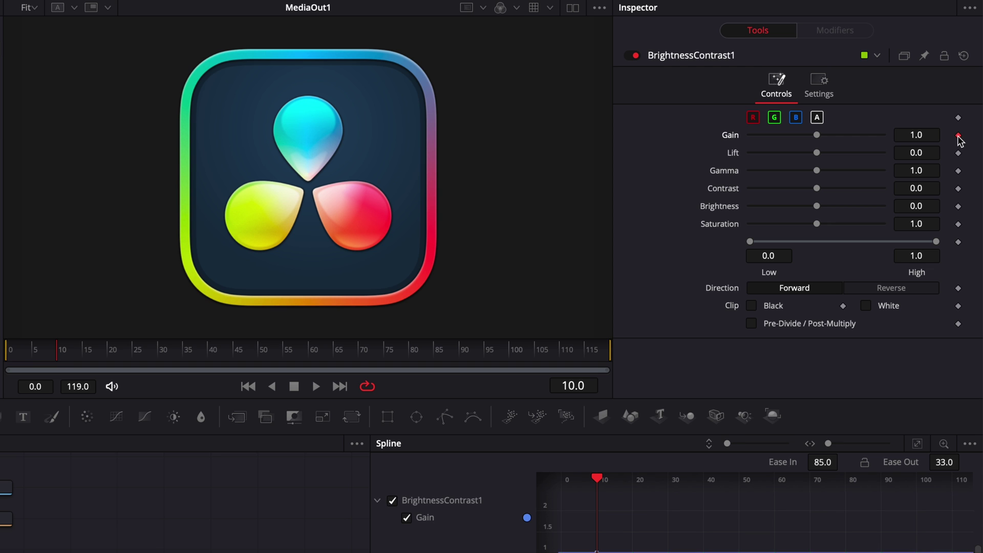
drag(14, 357, 1, 358)
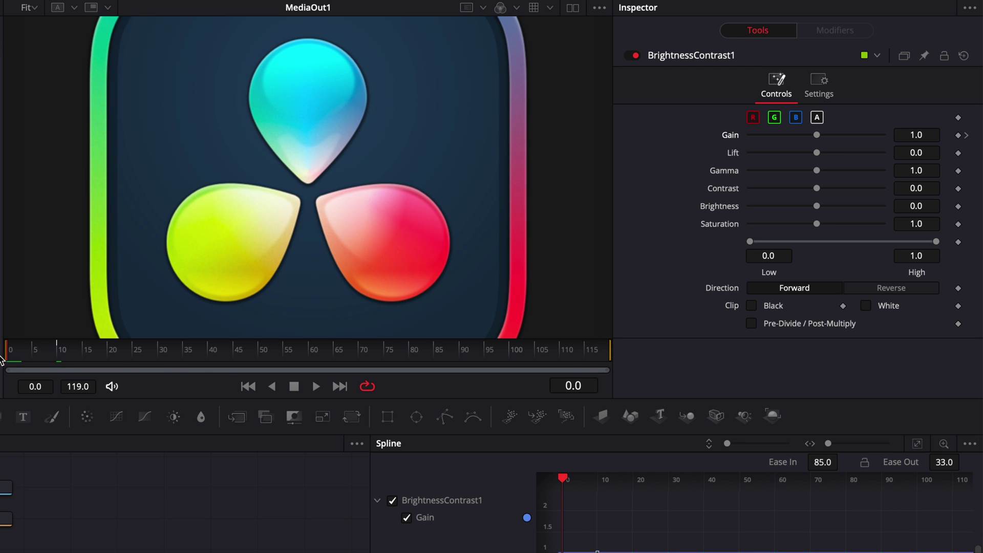
drag(817, 135, 721, 135)
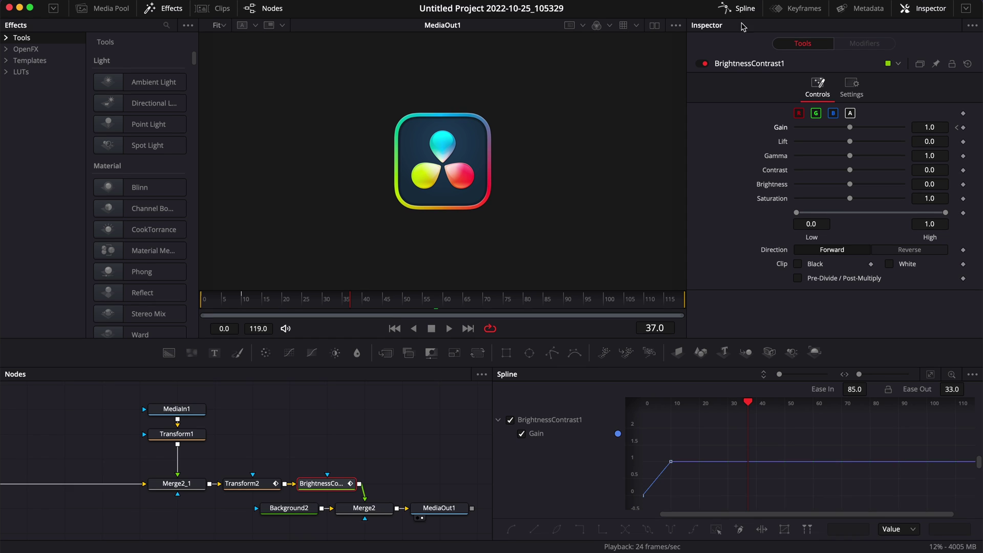
- Close the Spline editor, add an unconnected Rectangle node above the Background1 branch and show it in the viewer
click(741, 13)
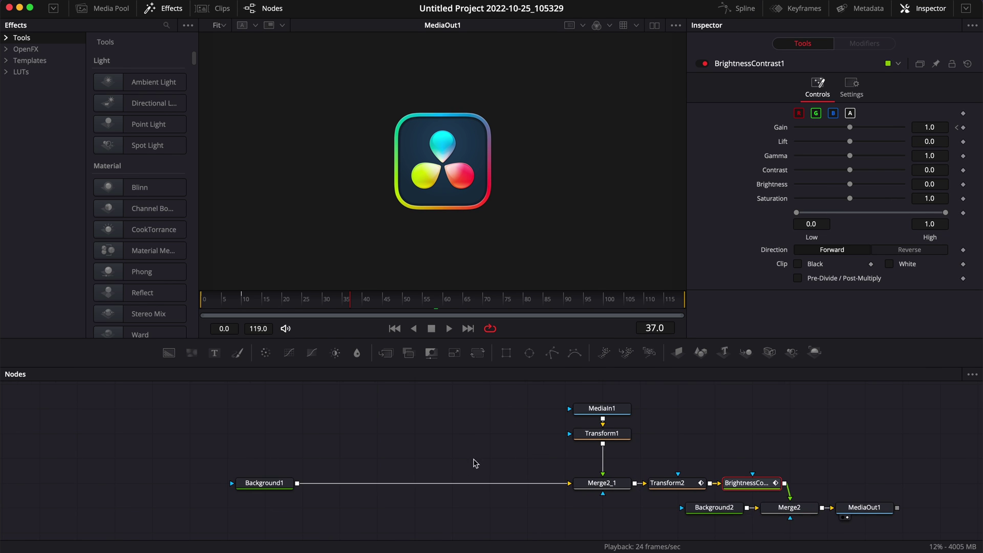
click(602, 435)
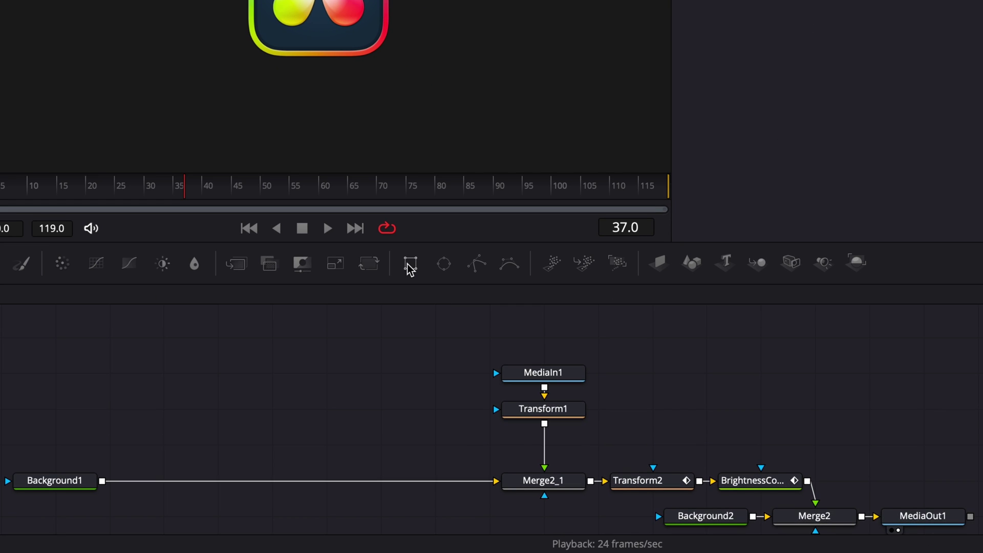
drag(367, 303, 227, 340)
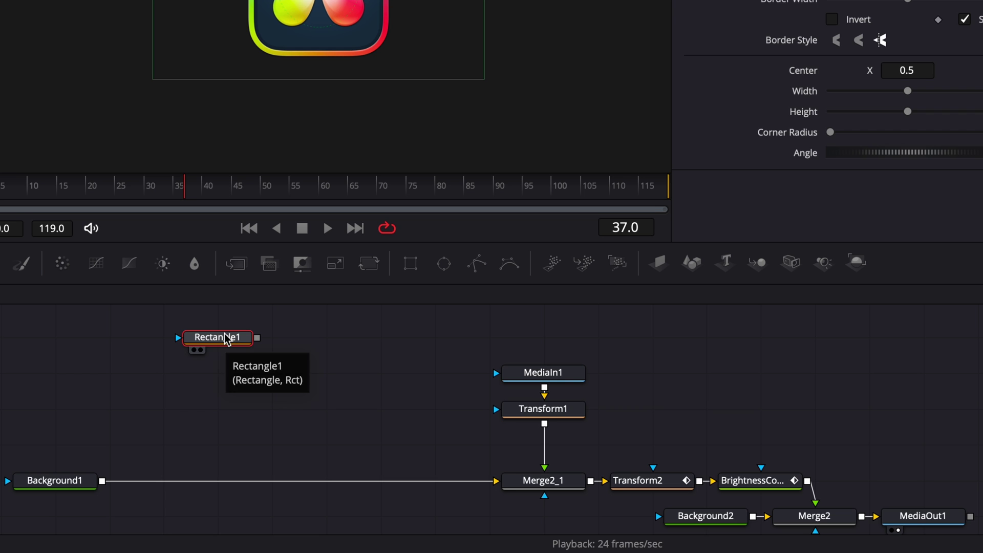
click(198, 353)
click(200, 351)
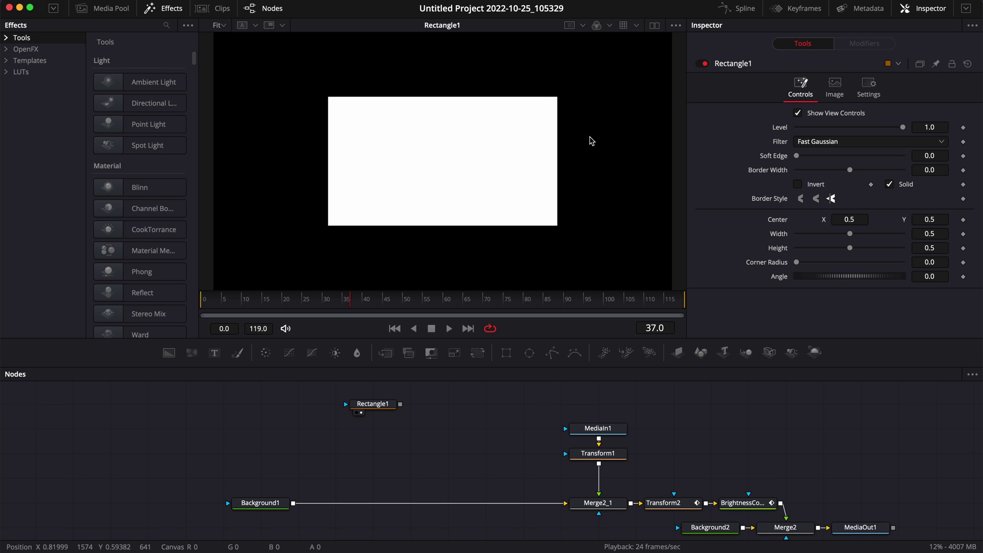
- Resize Rectangle1 in the viewer to about 0.25 wide and 0.13 high
click(377, 404)
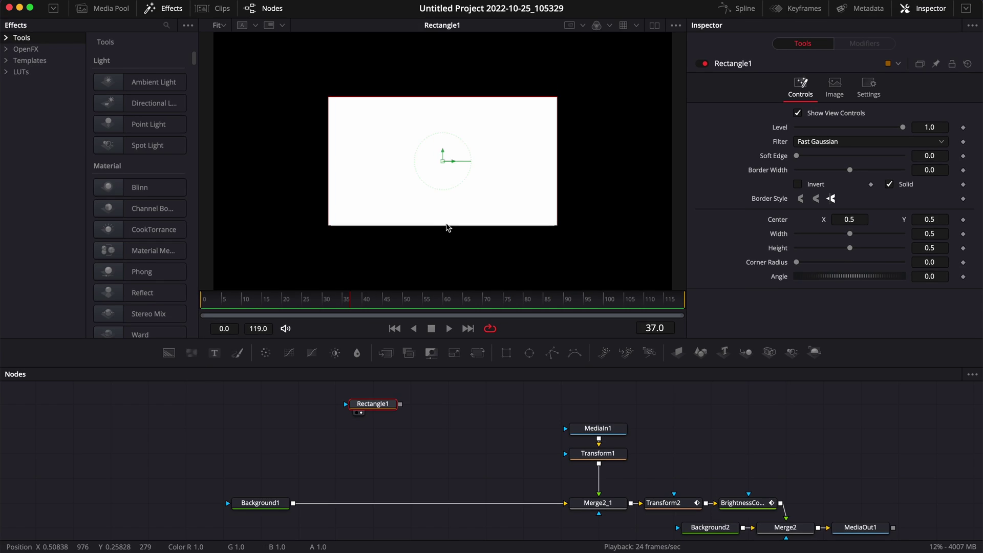
drag(448, 226, 448, 181)
mouse_move(499, 262)
mouse_down()
mouse_move(498, 237)
mouse_move(501, 258)
mouse_up()
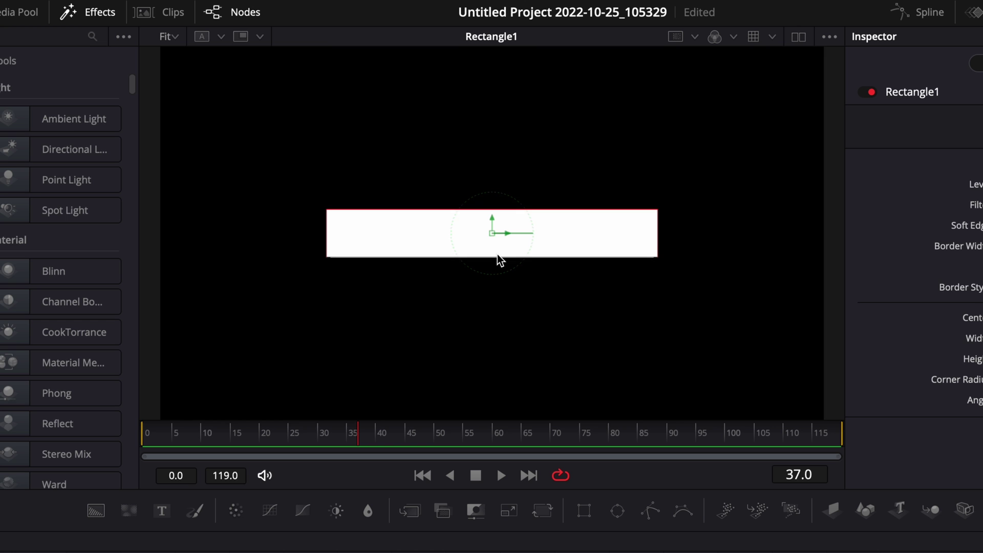
drag(657, 241, 575, 241)
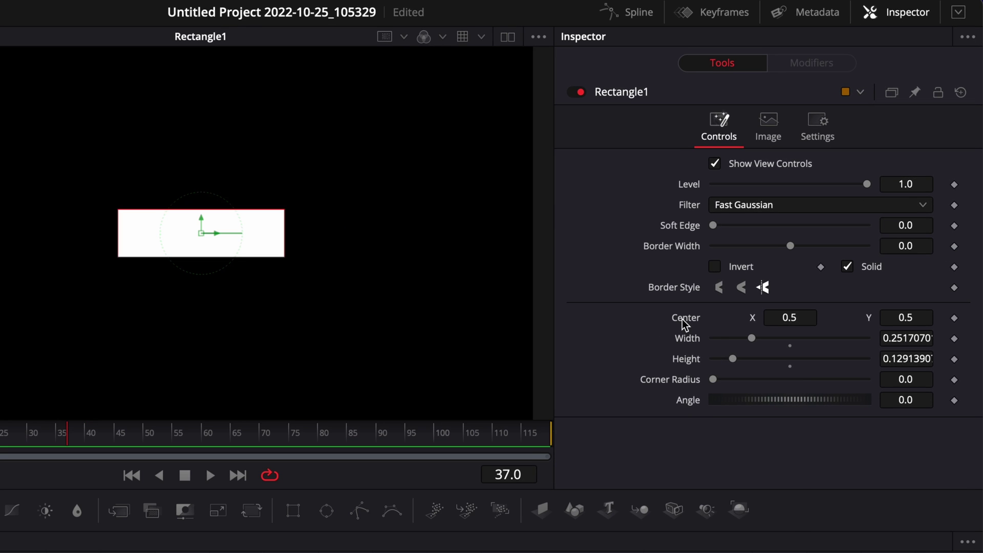
- Modify the Center of Rectangle1 with the Shake modifier
right_click(974, 318)
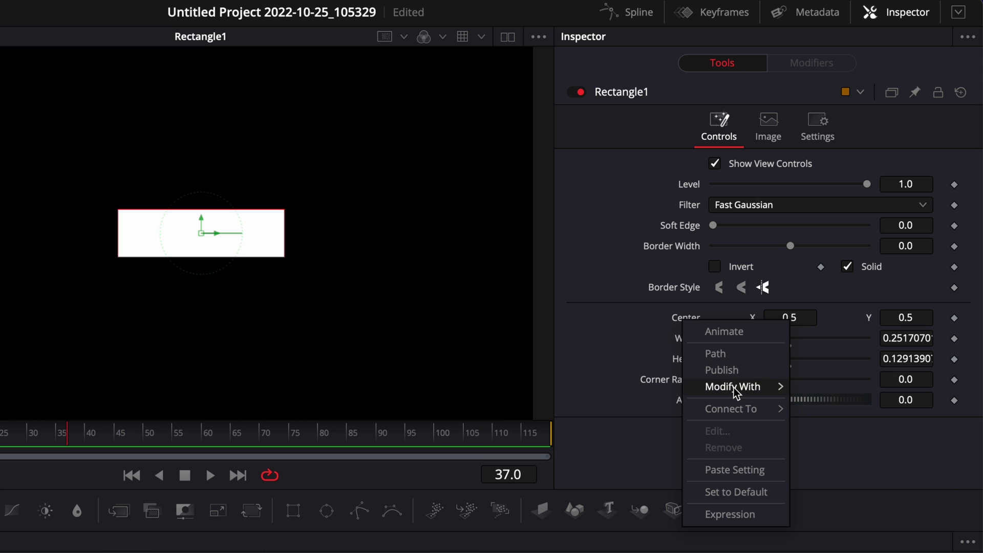
mouse_move(735, 389)
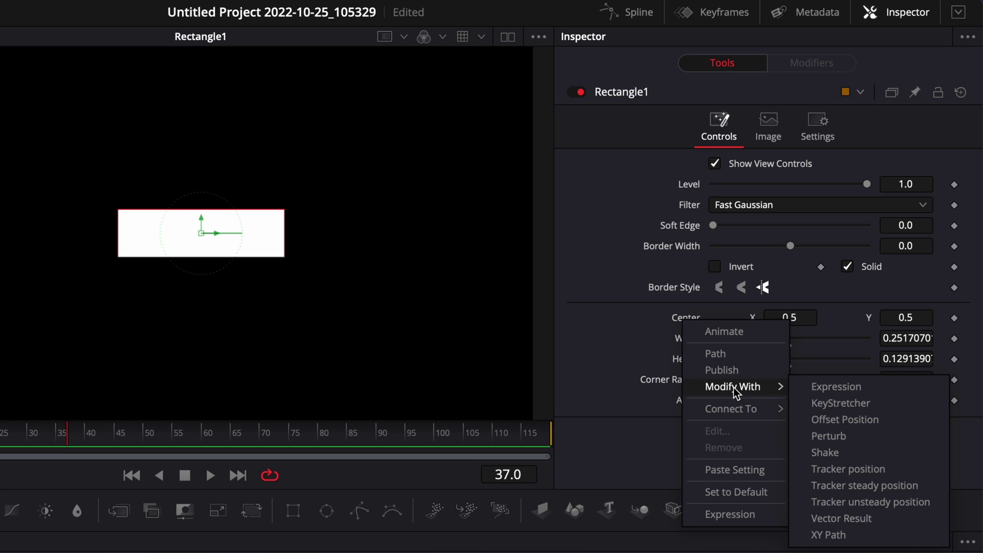
click(835, 454)
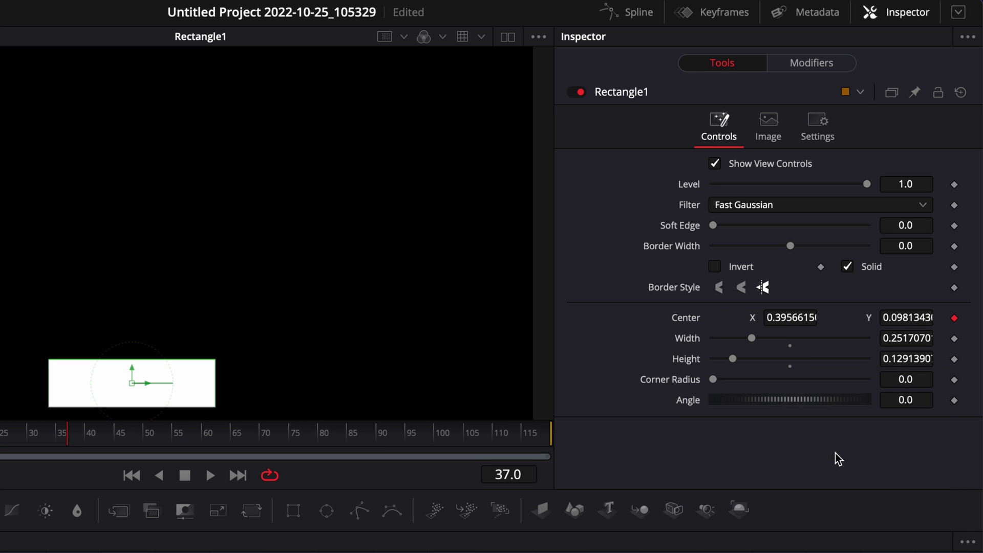
- Set the Smoothness of Rectangle1's Shake modifier to 0.001, playing back the motion before and after the change
click(808, 70)
click(229, 303)
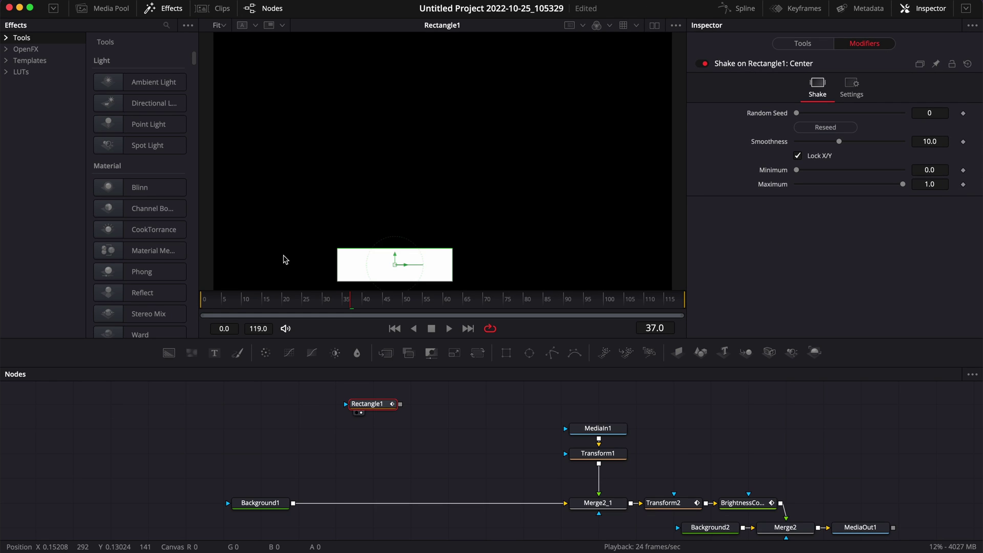
key(space)
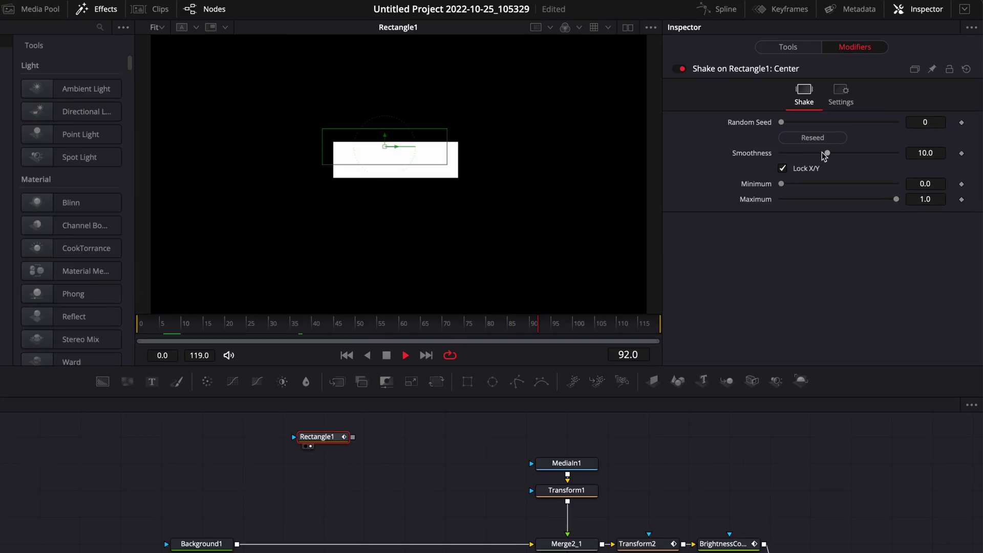
key(space)
drag(825, 153, 771, 159)
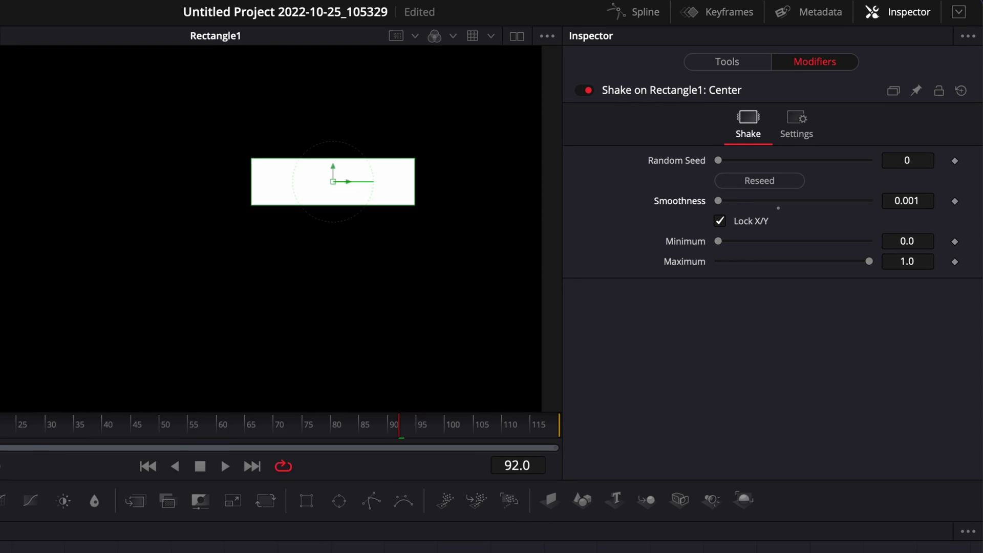
key(space)
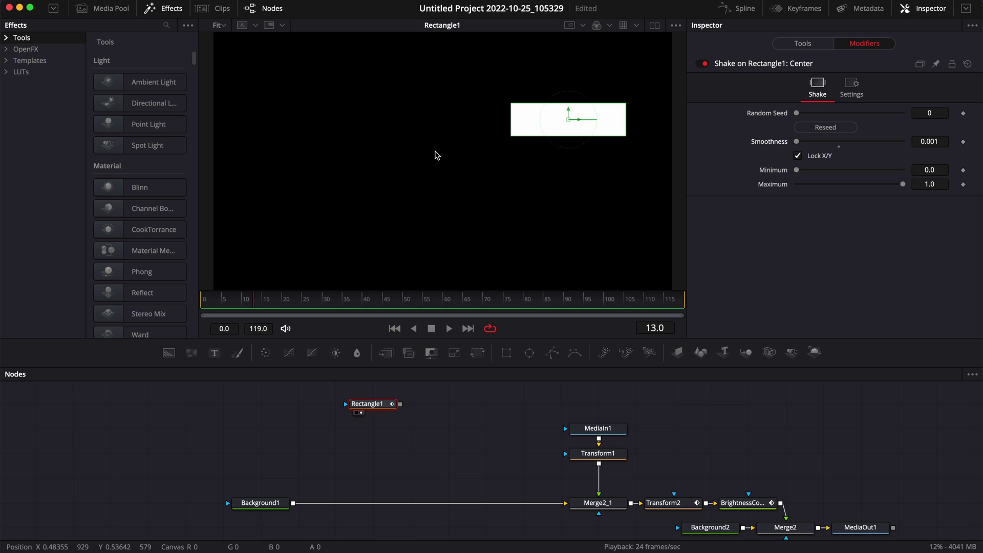
- Duplicate the Rectangle1 node so the copy is connected after it, and arrange the copy below the original
click(602, 430)
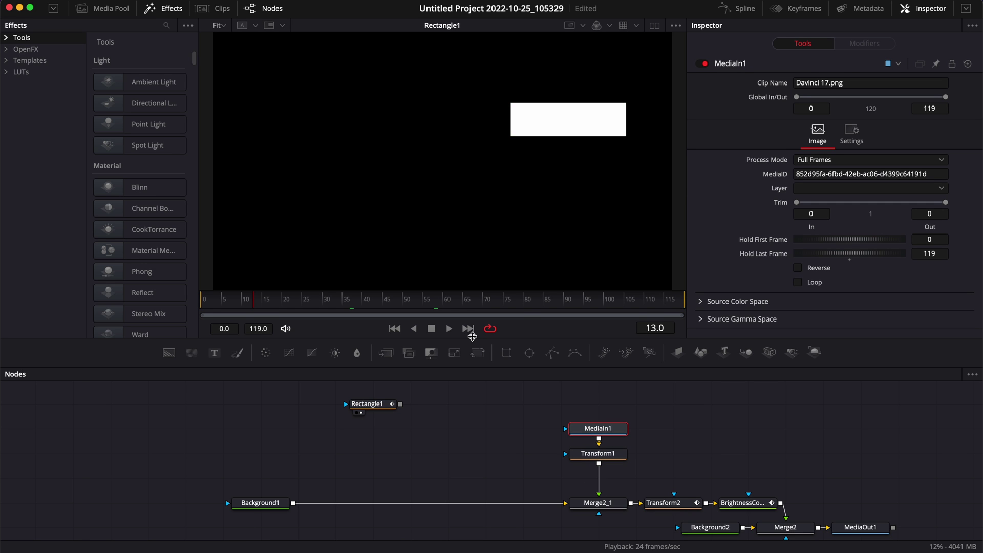
click(364, 404)
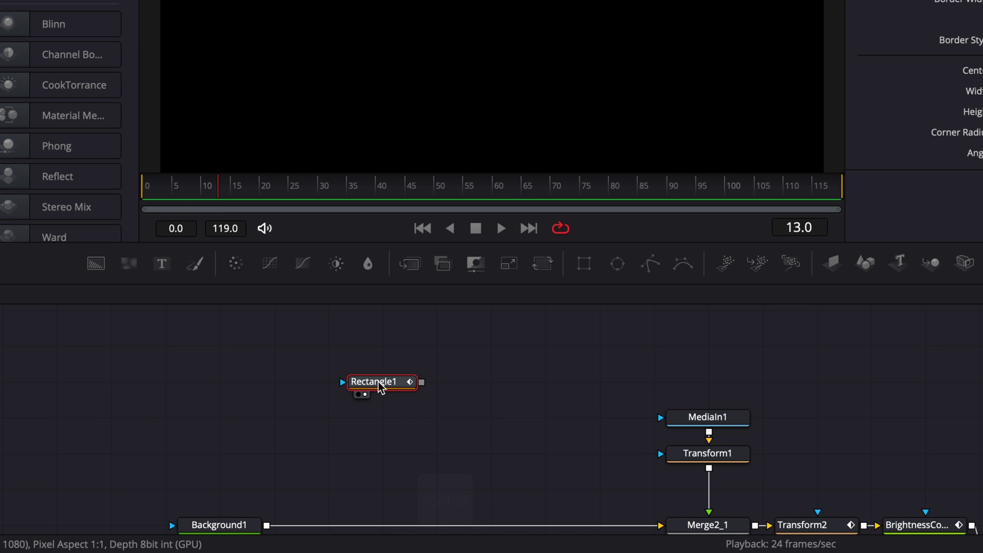
key(ctrl)
key(ctrl+c)
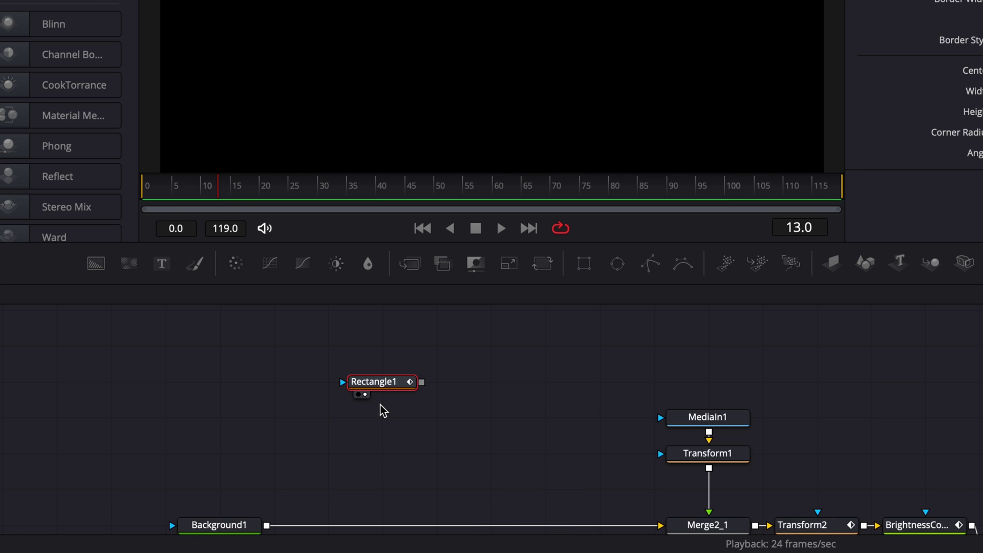
key(ctrl+v)
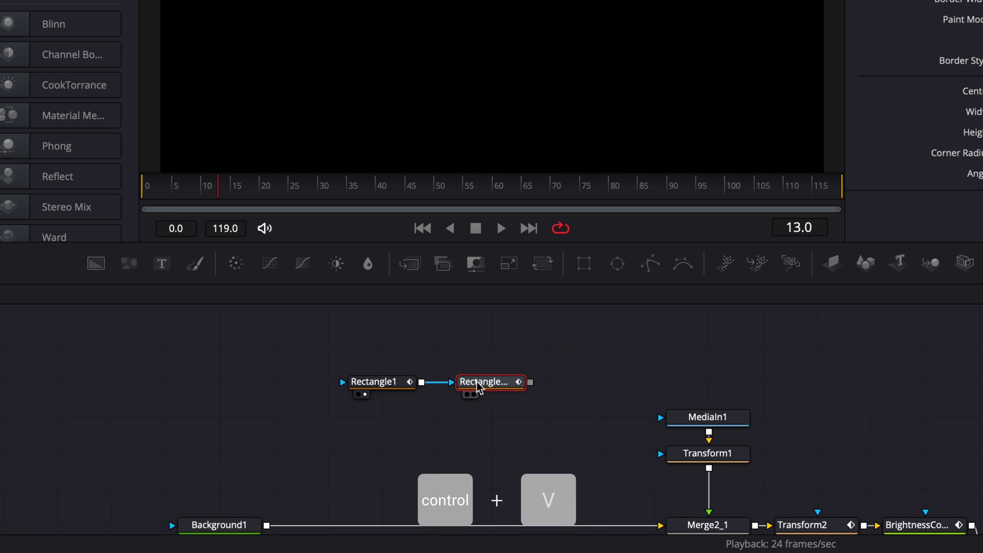
drag(397, 425, 343, 425)
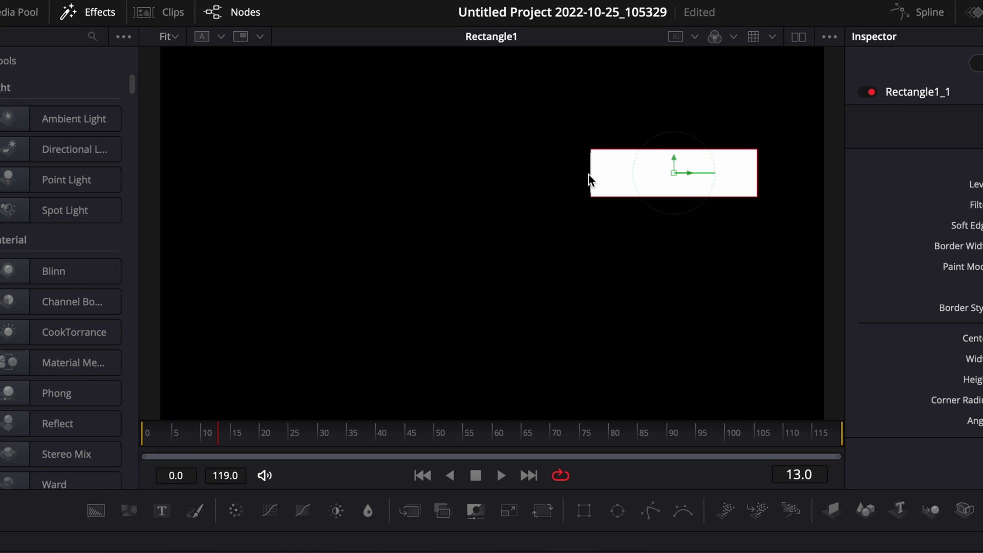
- Reshape the duplicated rectangle into a thin line about 0.73 wide and 0.014 high, with Rectangle1_1 shown in the viewer
drag(589, 179, 435, 185)
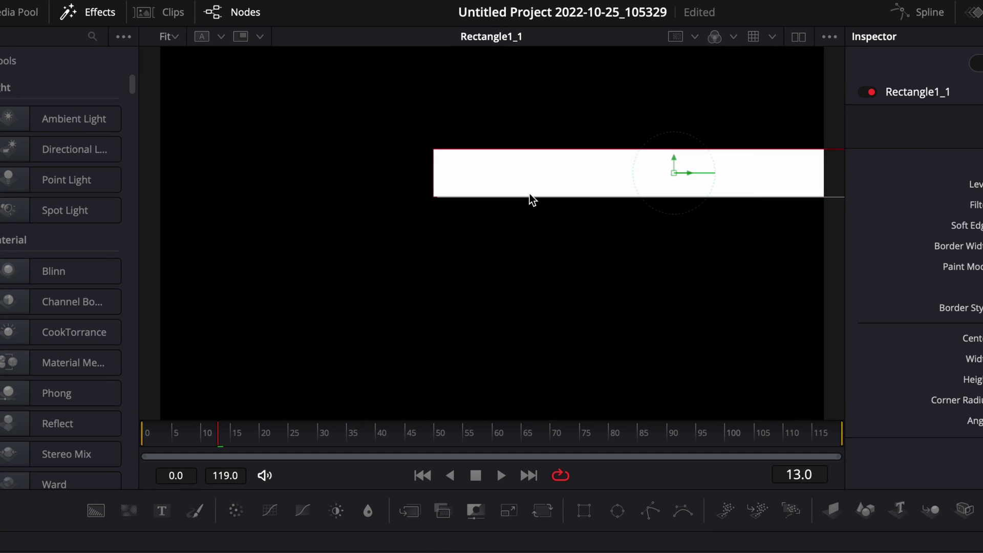
drag(494, 161, 493, 145)
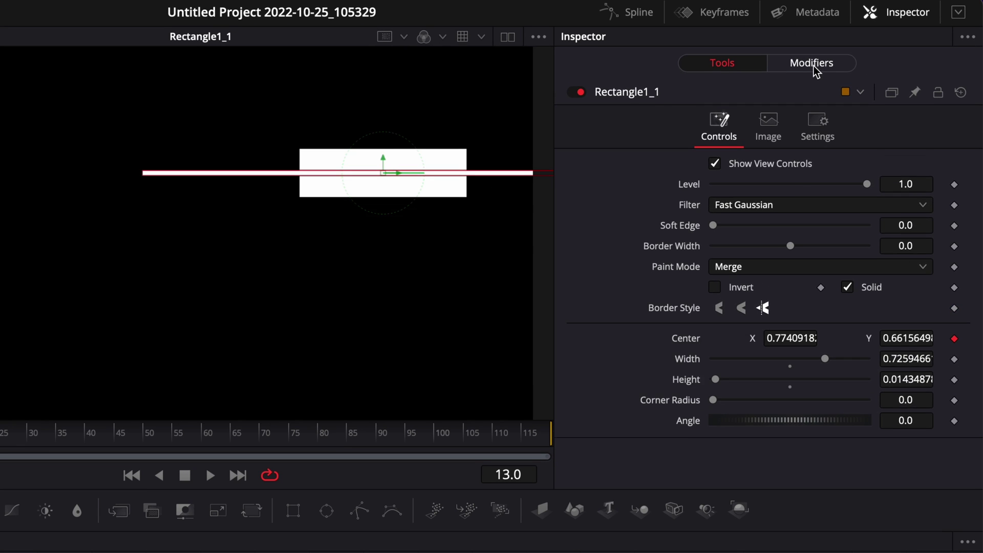
- Change the random seed of Rectangle1_1's Shake modifier and play back both moving shapes
click(862, 42)
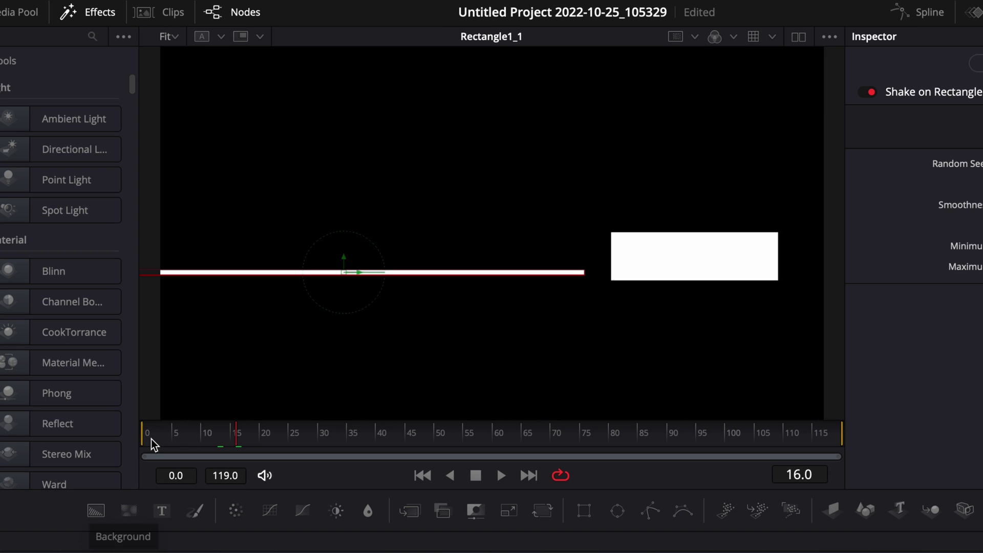
key(space)
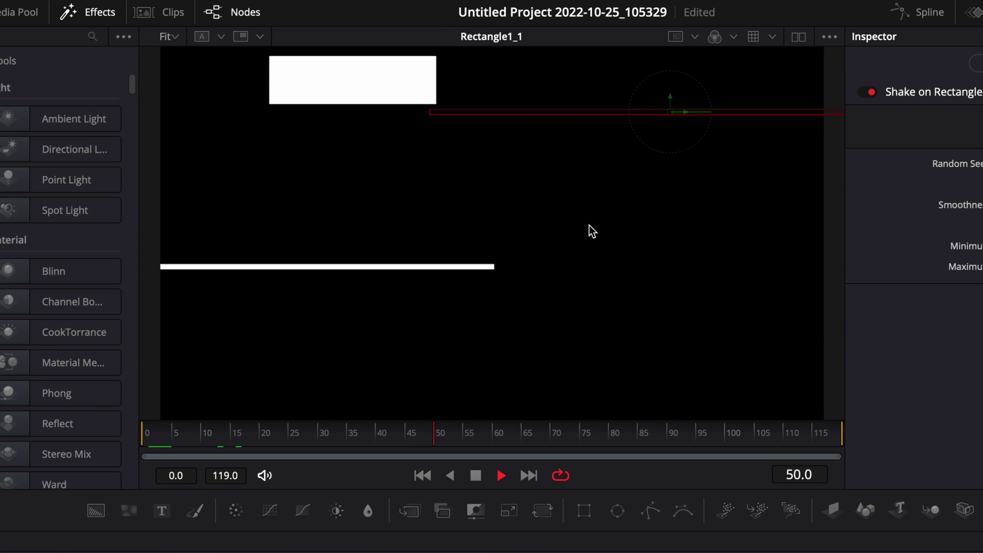
key(space)
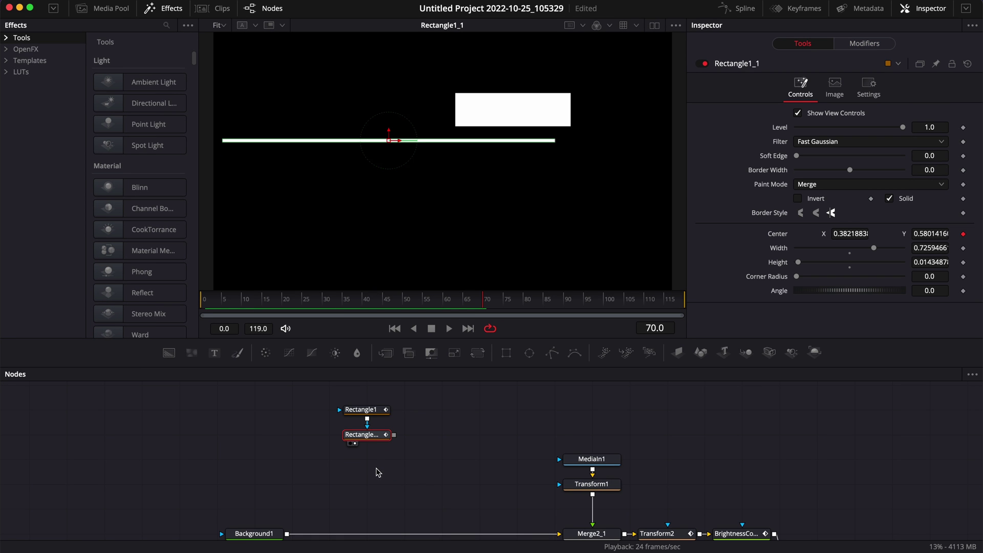
- Duplicate the Rectangle1_1 node so the copy is connected after it, and arrange the copy below in the chain
key(ctrl+c)
key(ctrl+v)
drag(440, 435, 365, 460)
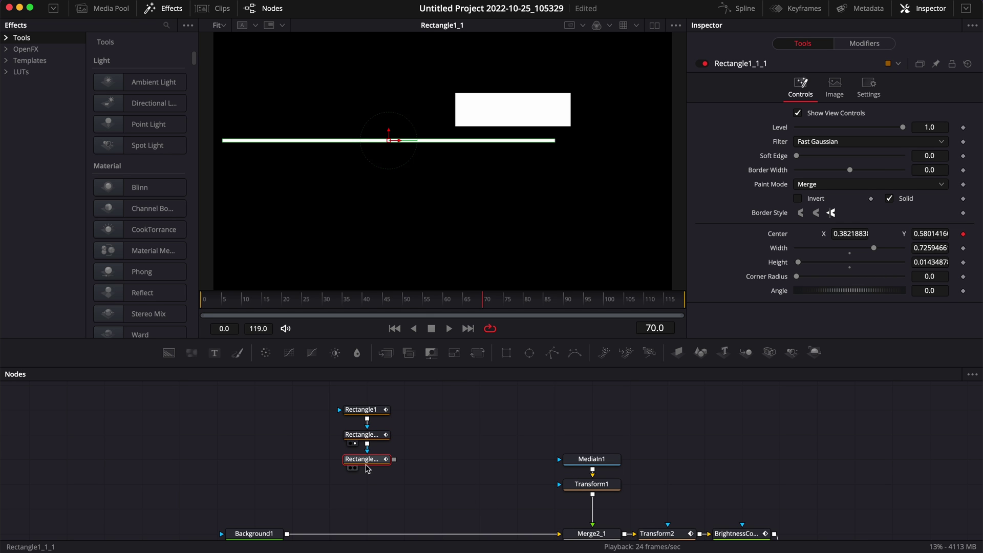
- Reseed the Shake modifier of Rectangle1_1_1, reshape this copy into a thicker, shorter bar, and preview the moving rectangles
click(865, 43)
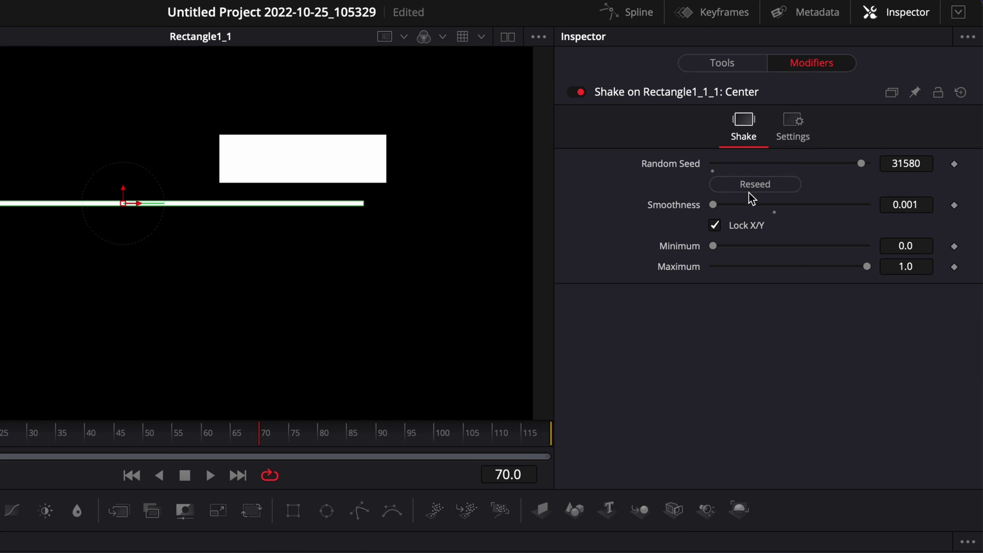
click(755, 185)
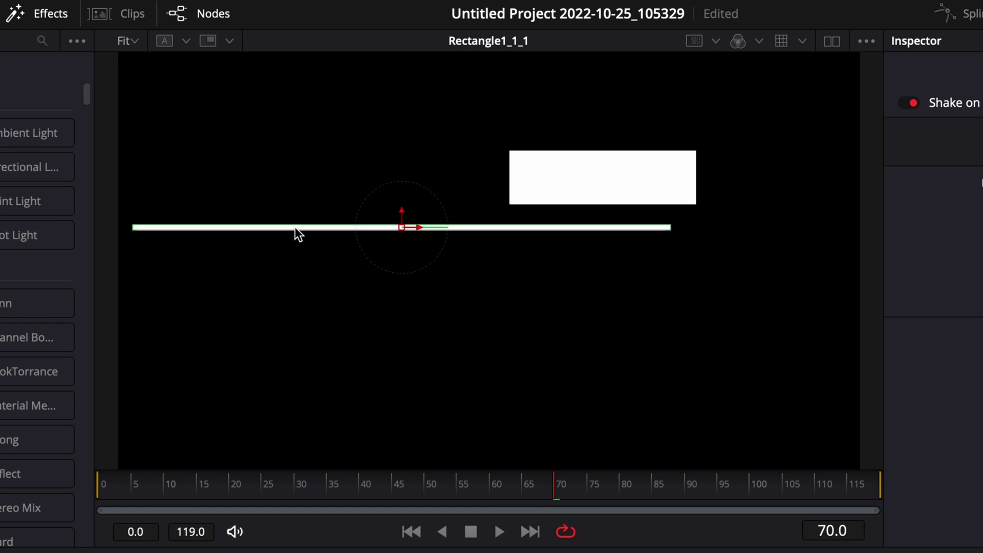
drag(295, 226, 295, 252)
drag(108, 484, 265, 477)
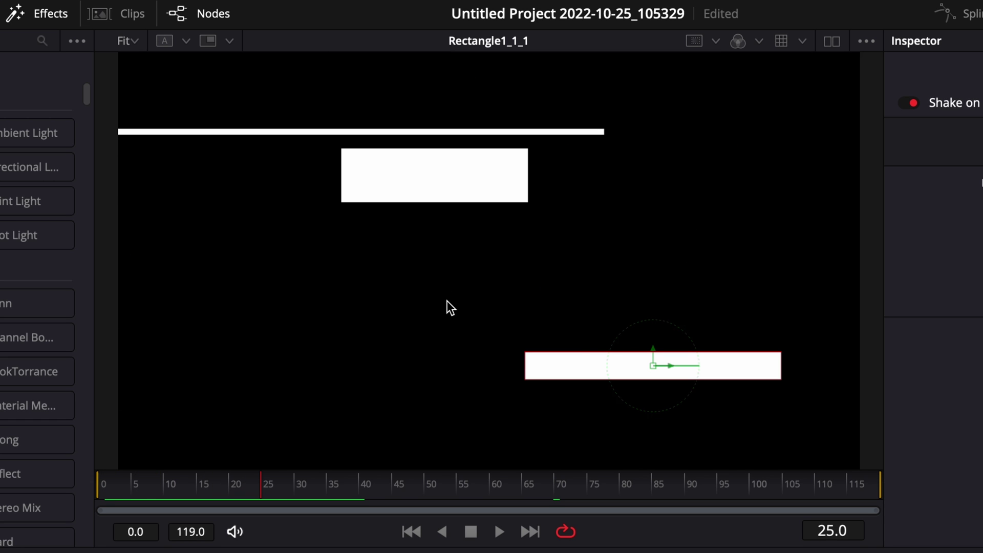
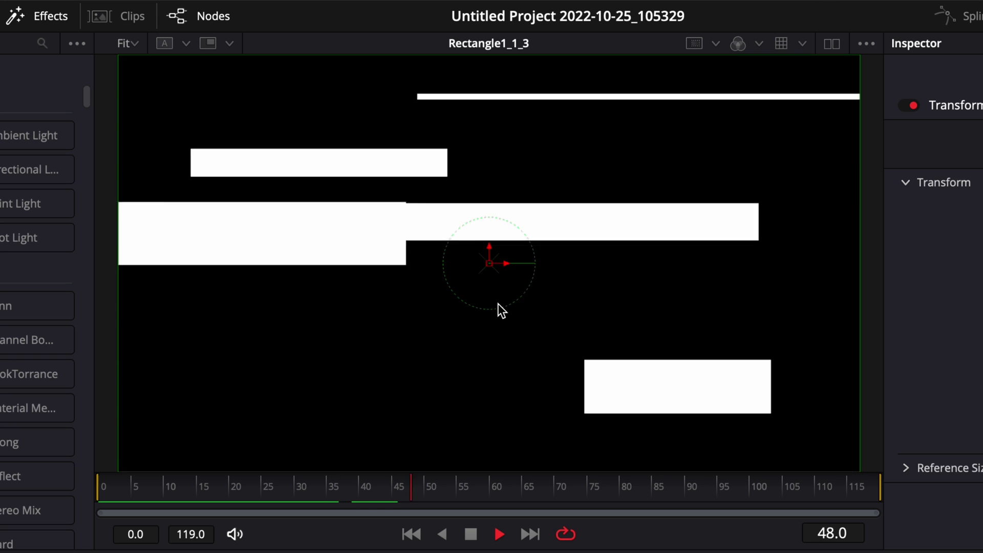
key(space)
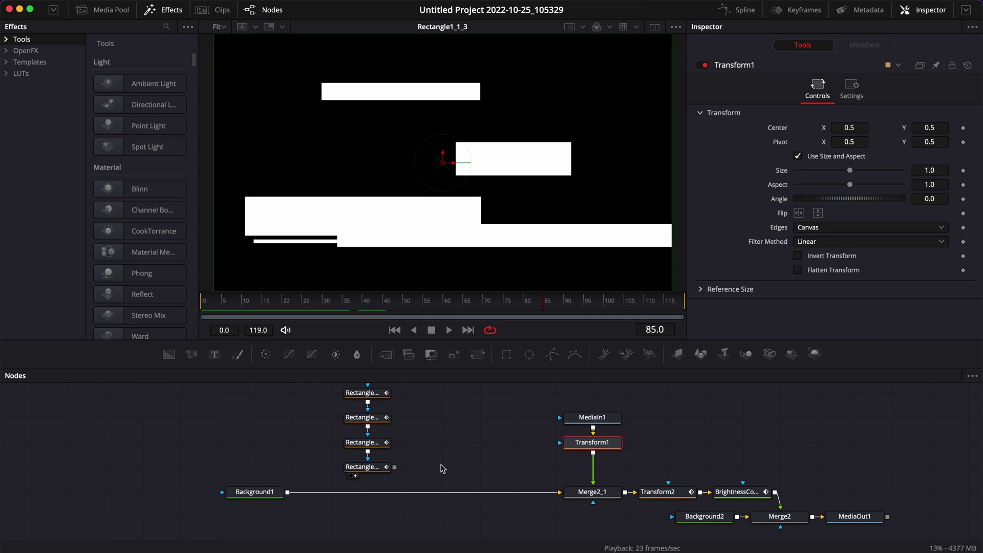
- Add an unconnected Duplicate node beside the last rectangle of the mask chain
click(443, 469)
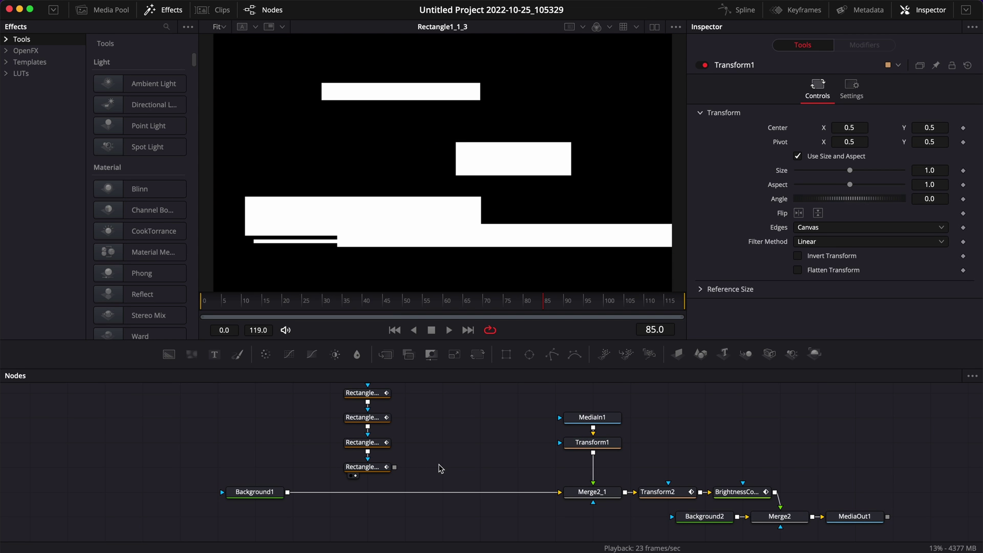
key(shift+space)
text(dup)
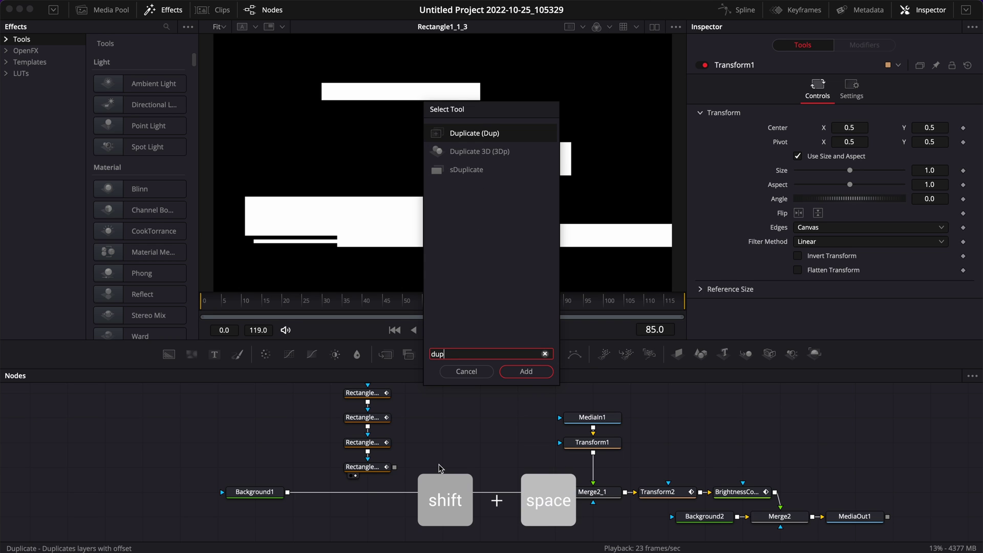
text(licate)
key(Return)
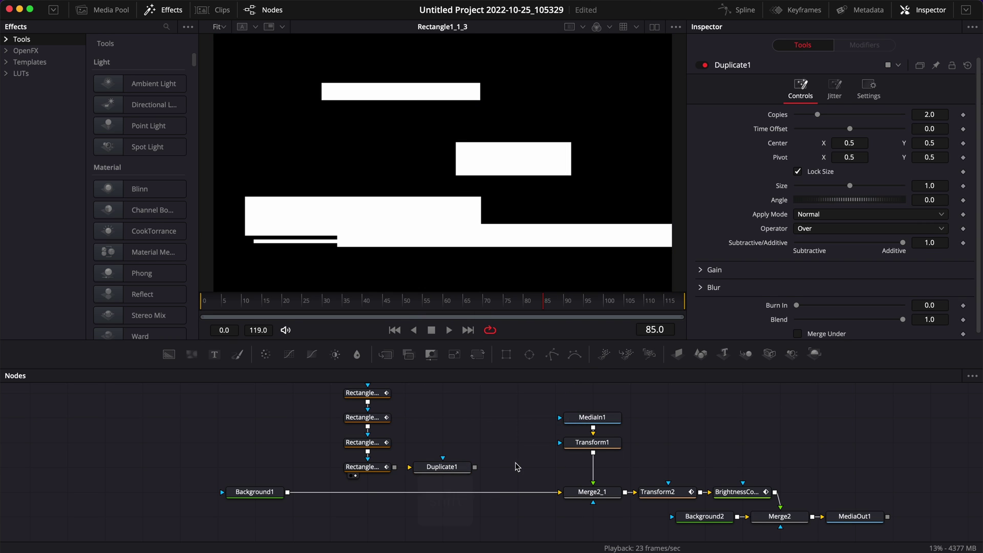
- Add a Displace node and insert it between Transform1 and Merge2_1
key(shift+space)
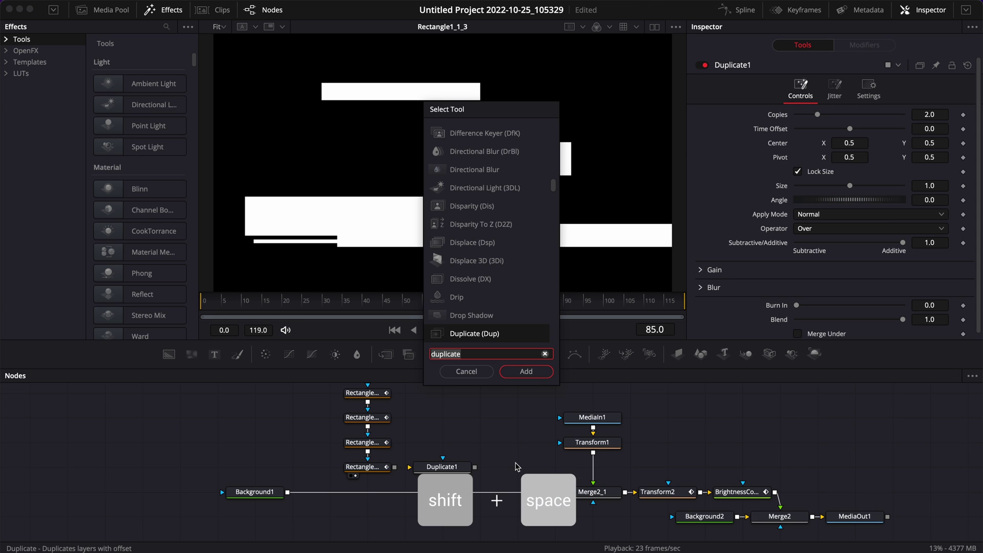
text(displ)
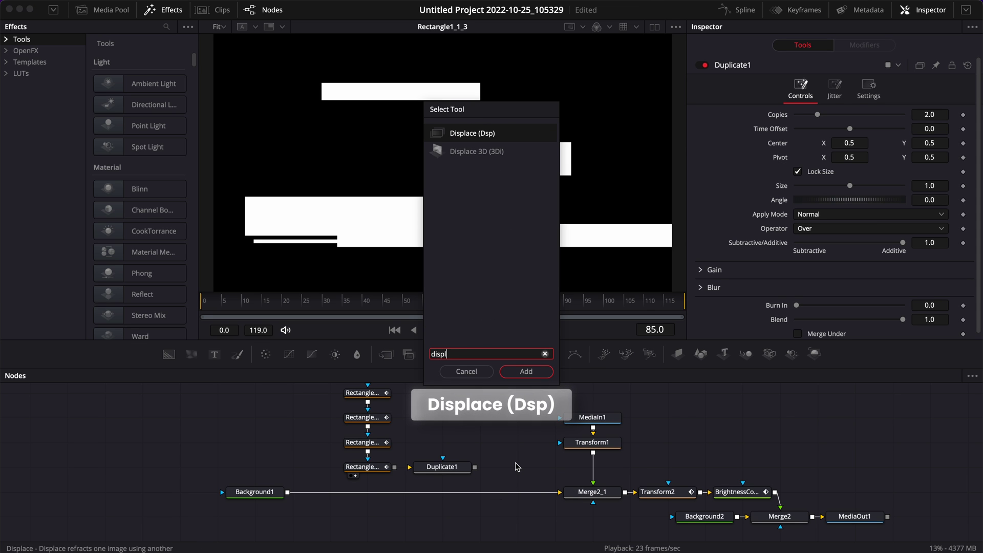
key(Return)
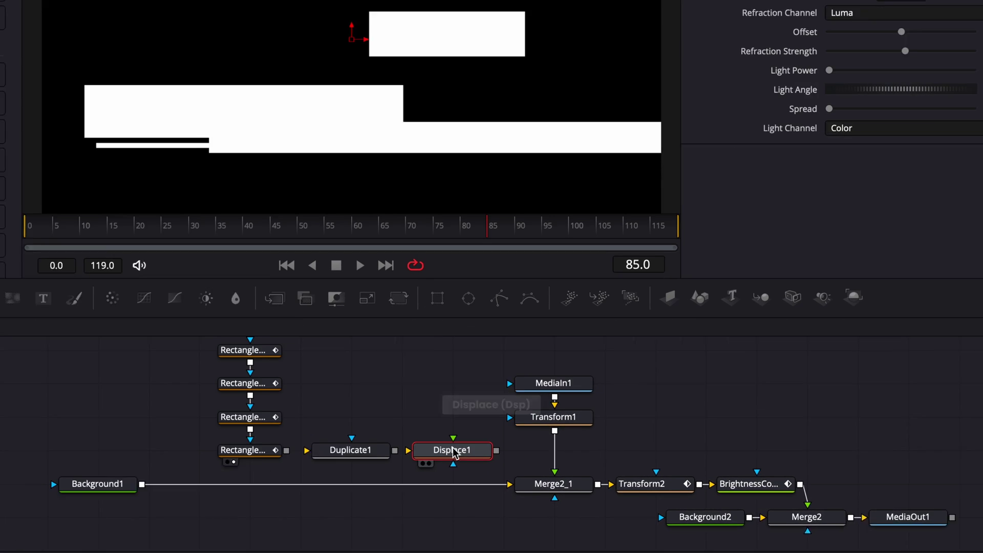
drag(436, 451, 547, 452)
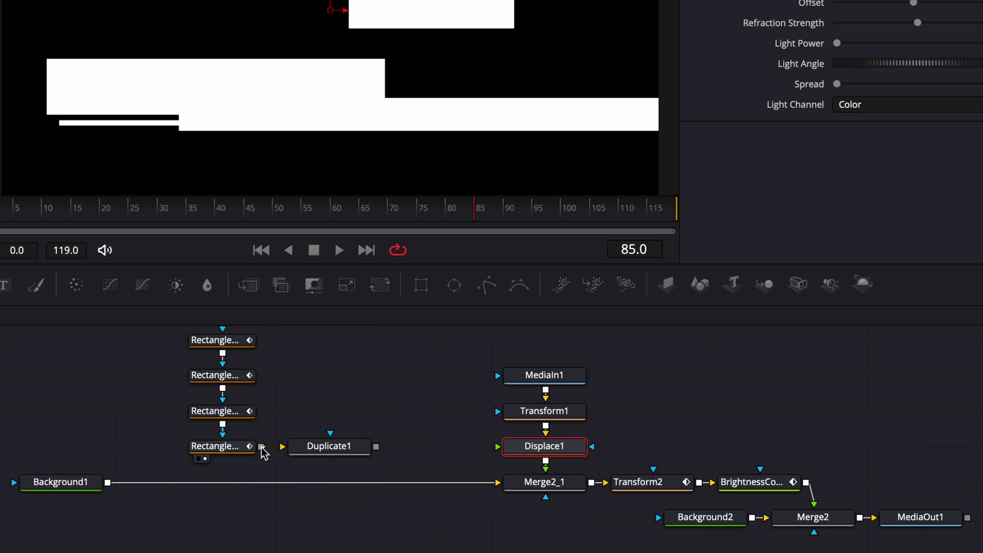
- Connect the last rectangle to Duplicate1 and Duplicate1 to the foreground input of Displace1, and scrub through the result at MediaOut1
drag(261, 448, 284, 447)
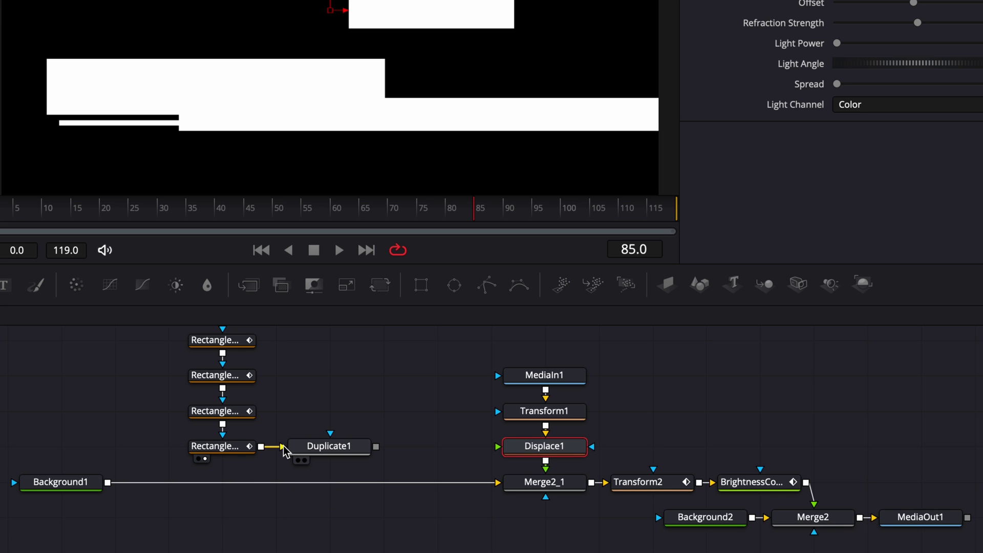
drag(377, 447, 505, 453)
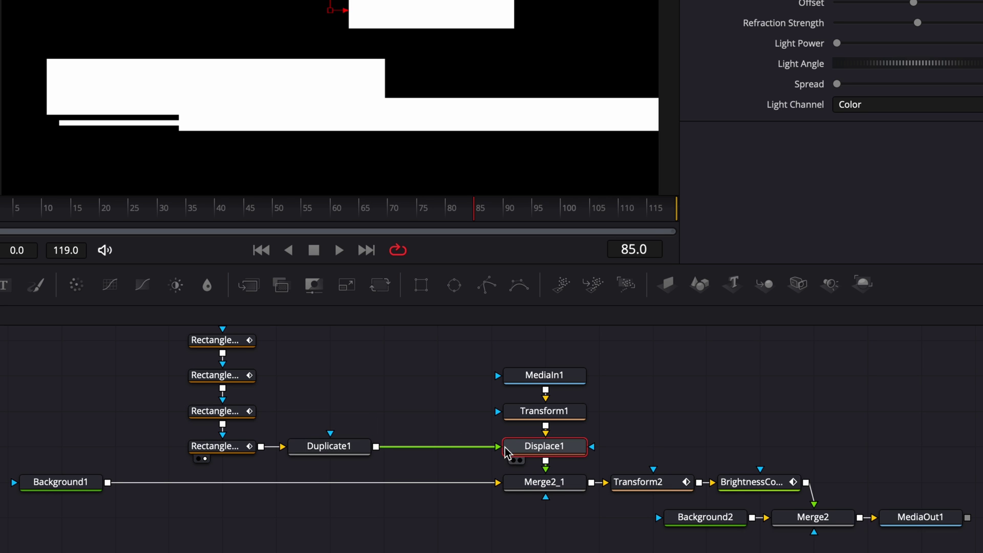
click(896, 532)
drag(2, 209, 84, 209)
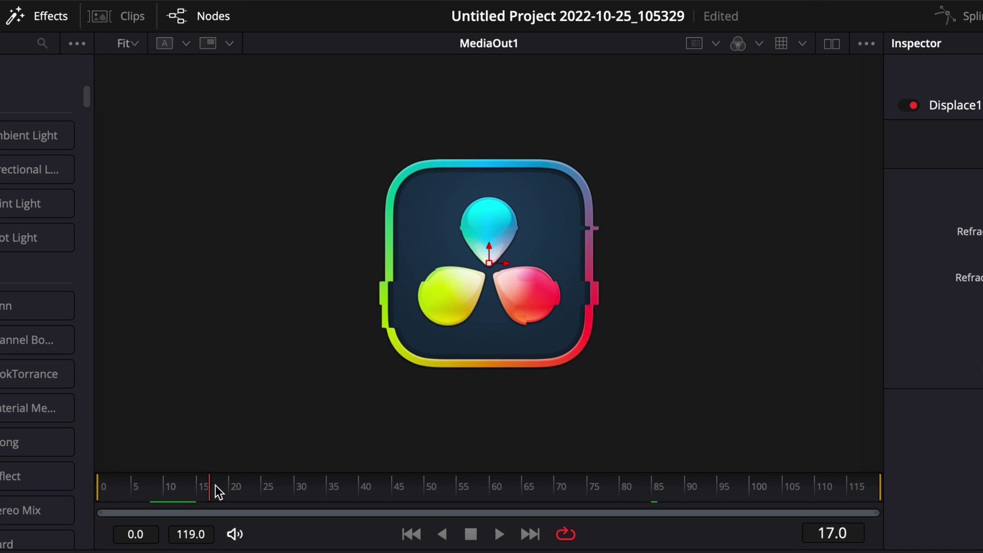
drag(219, 492, 294, 487)
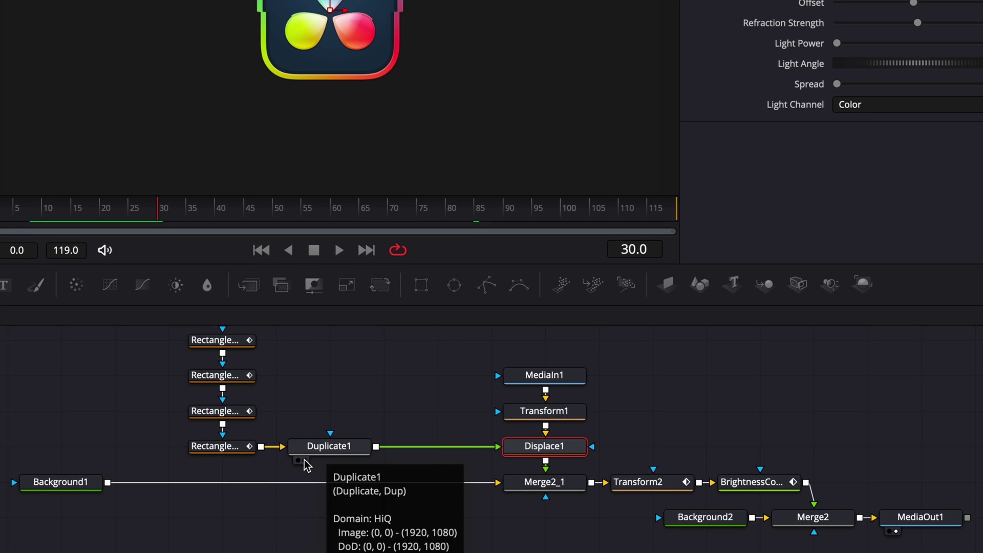
- Set Duplicate1's Center to X 0.361, Y 0.323 and Time Offset to 1.08, previewing the duplicated masks and the MediaOut1 result
click(306, 461)
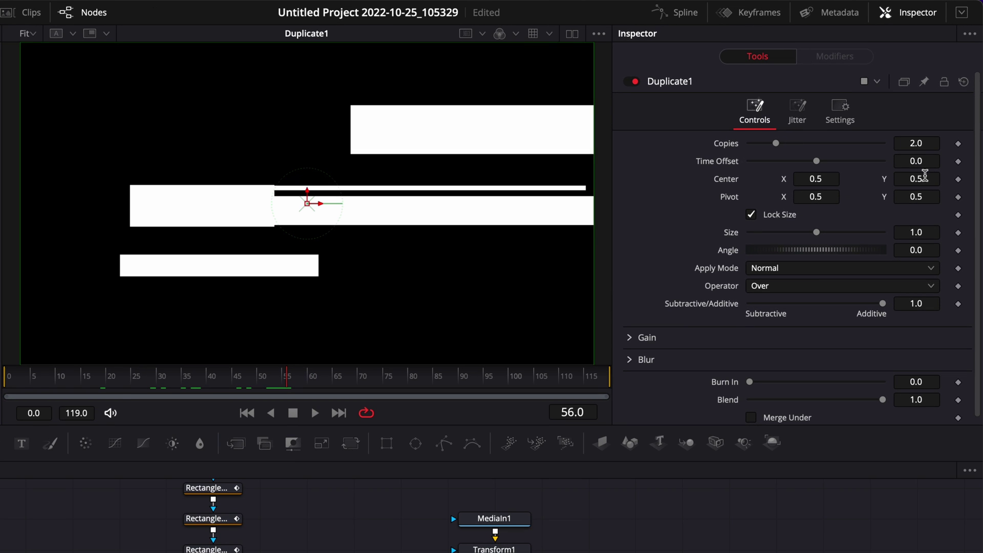
drag(927, 179, 832, 164)
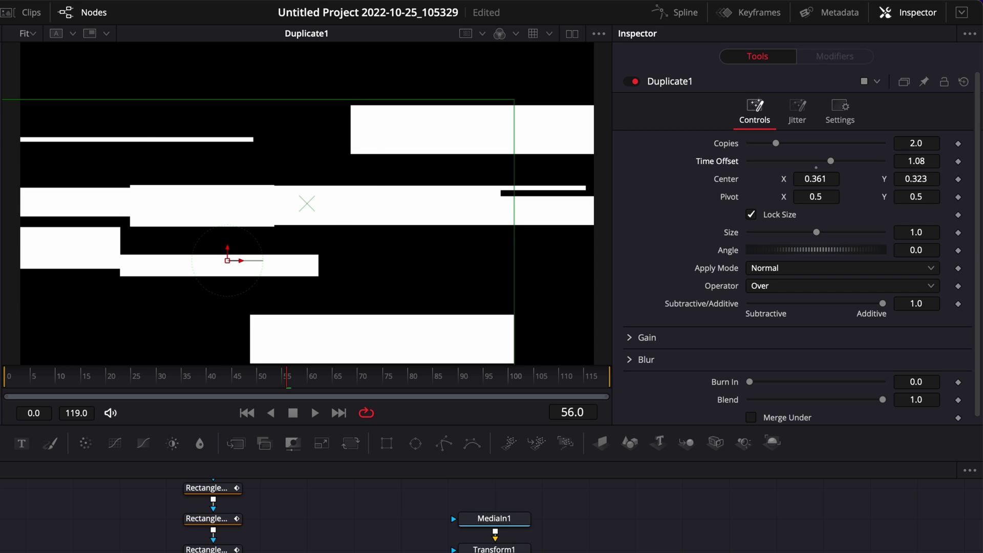
click(6, 379)
key(space)
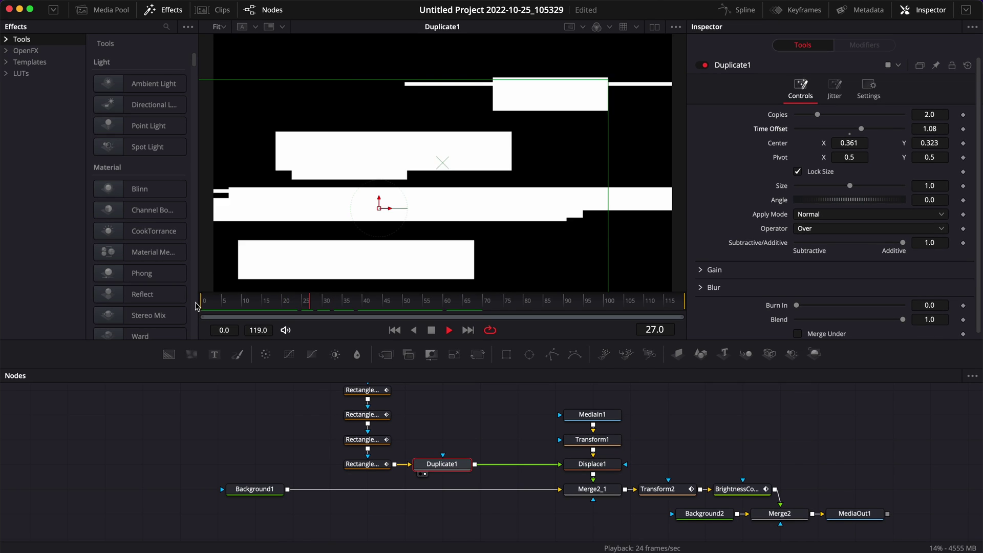
key(space)
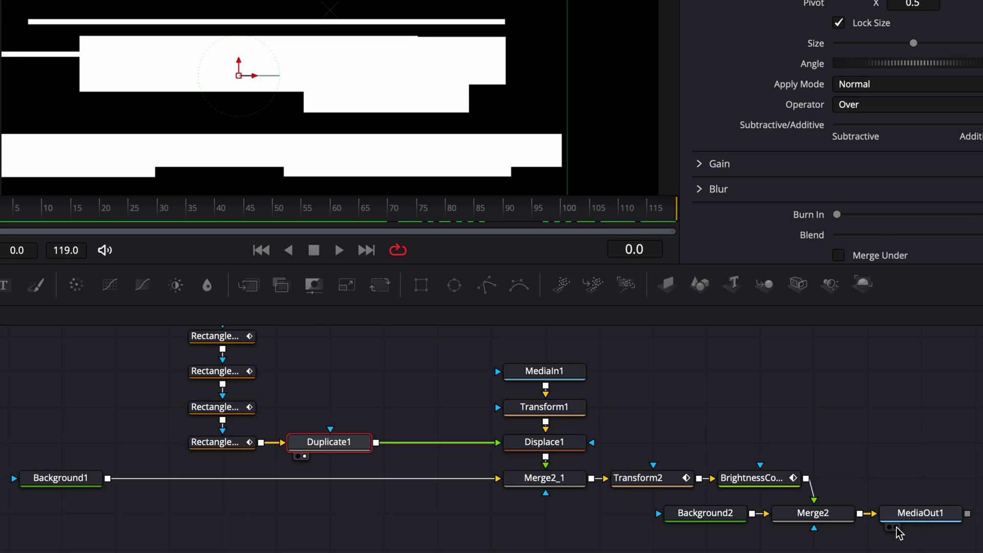
click(255, 211)
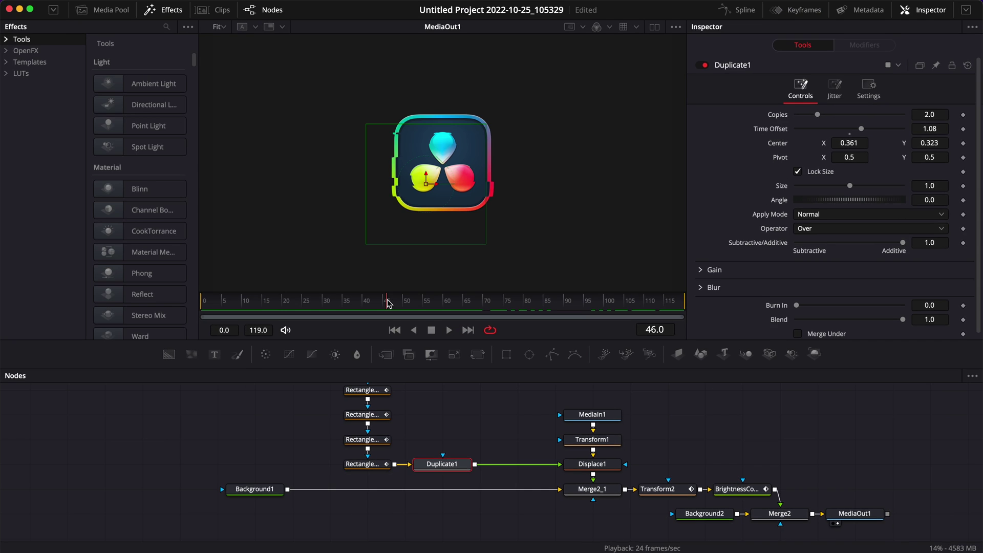
drag(388, 303, 375, 303)
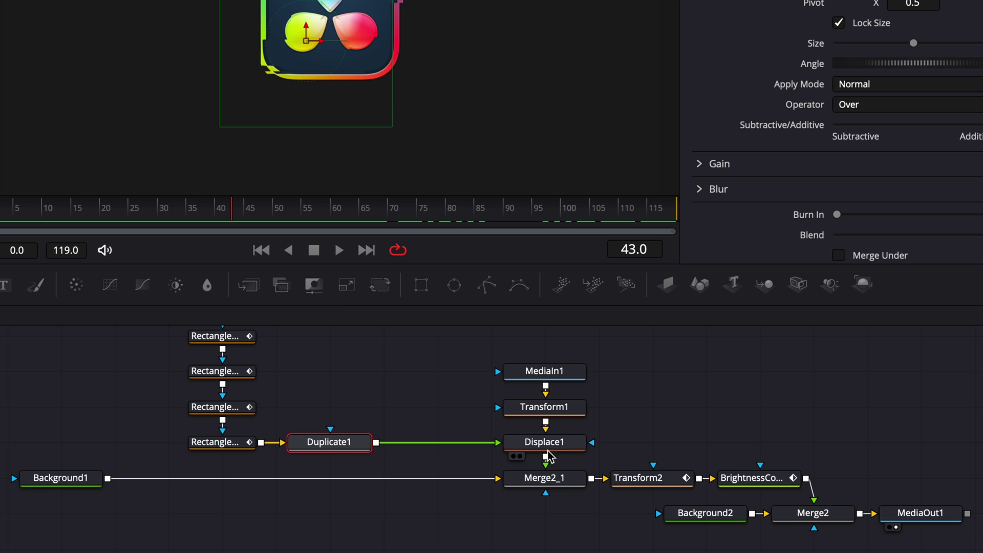
- Switch the Type of the Displace1 node from Radial to X Y
click(551, 444)
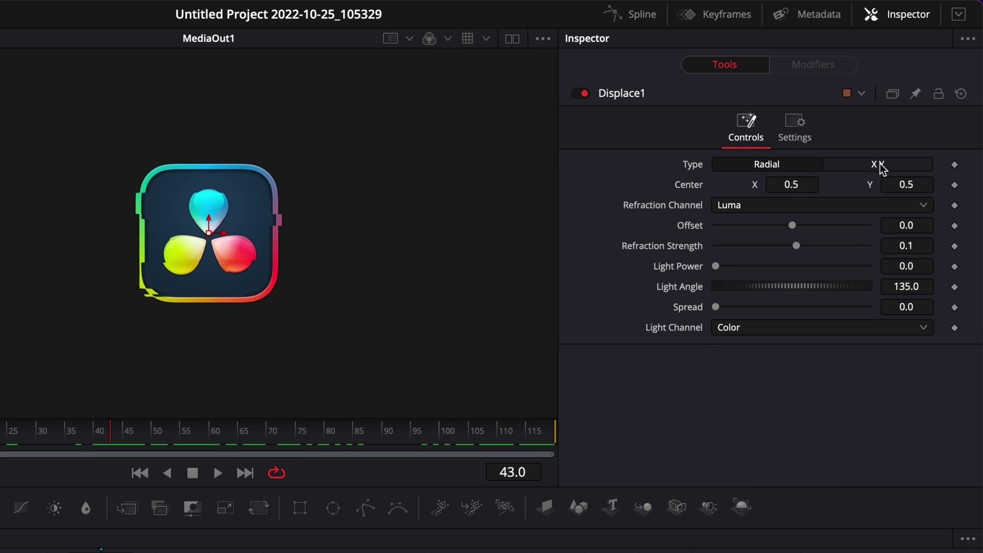
click(876, 164)
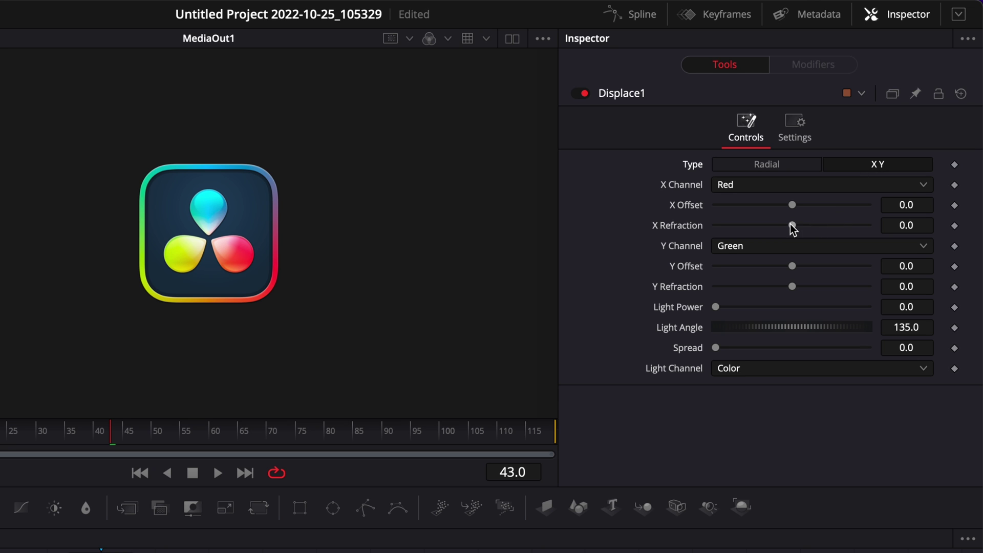
- Try X Refraction 0.052 and Y Refraction 0.081 on Displace1, scrub through the distortion, and reset both values to 0.0
drag(791, 225, 830, 226)
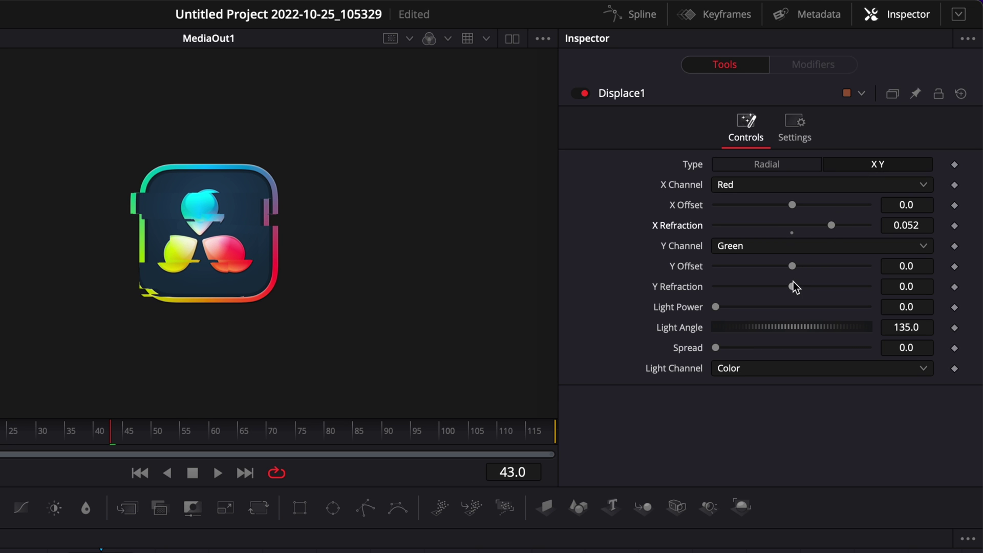
drag(793, 288, 856, 292)
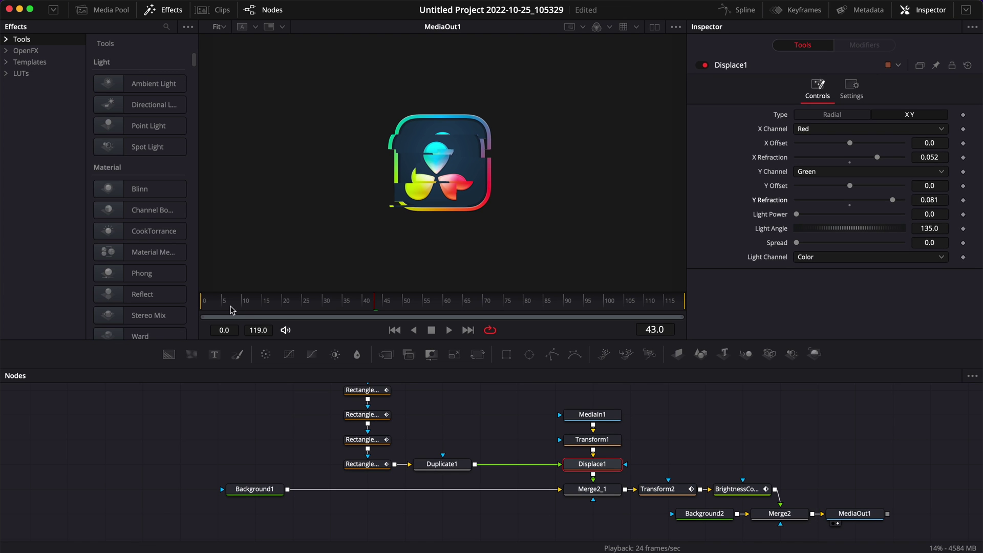
click(219, 297)
drag(204, 342, 313, 337)
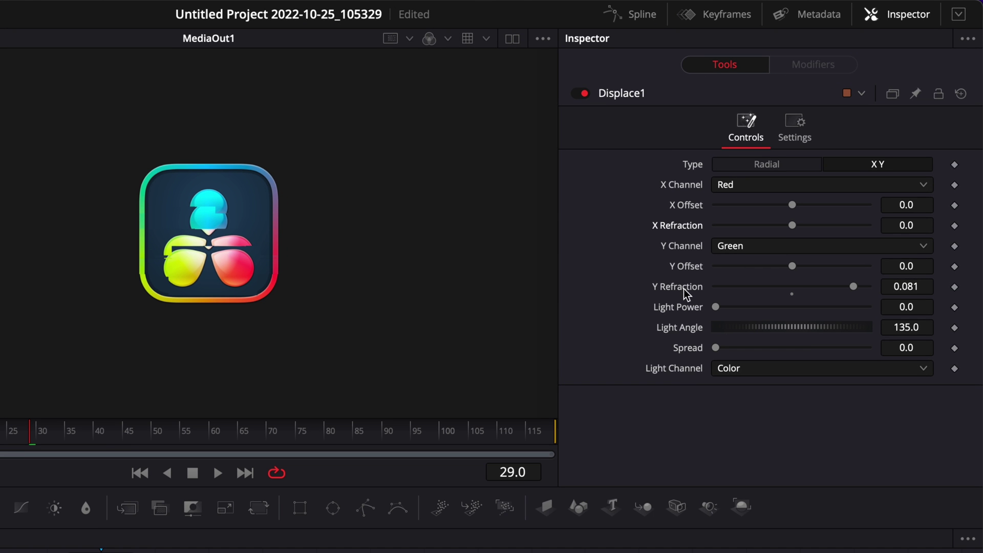
double_click(686, 290)
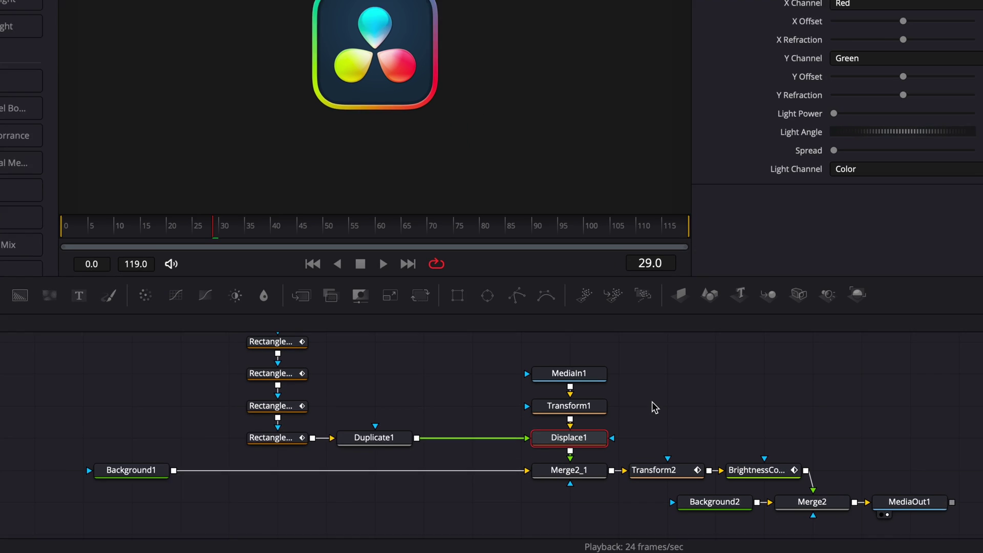
- Move Transform2, BrightnessContrast1, Background2, Merge2 and MediaOut1 away from Merge2_1 to make room for more nodes
drag(633, 436, 792, 512)
drag(849, 500, 963, 520)
drag(909, 504, 982, 500)
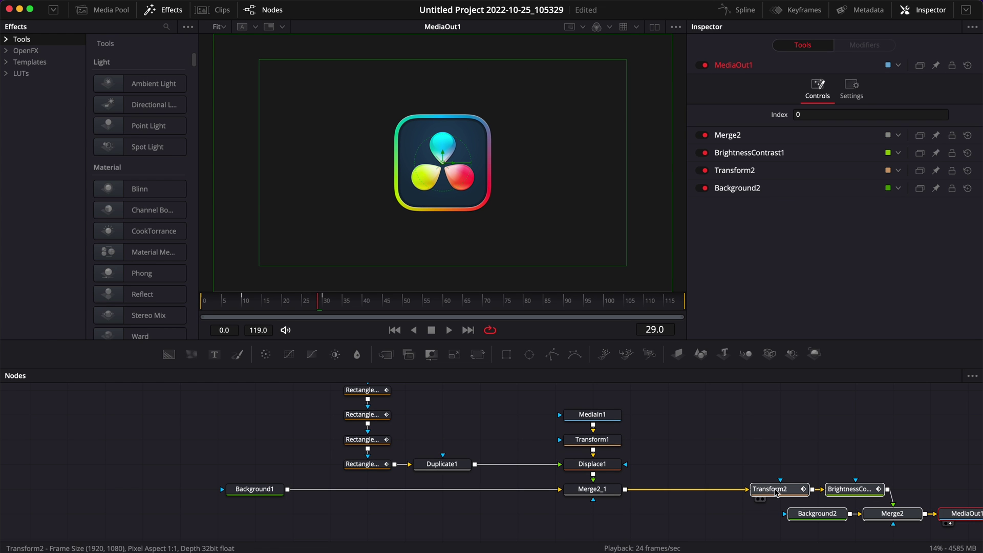
scroll(717, 491, right, 3)
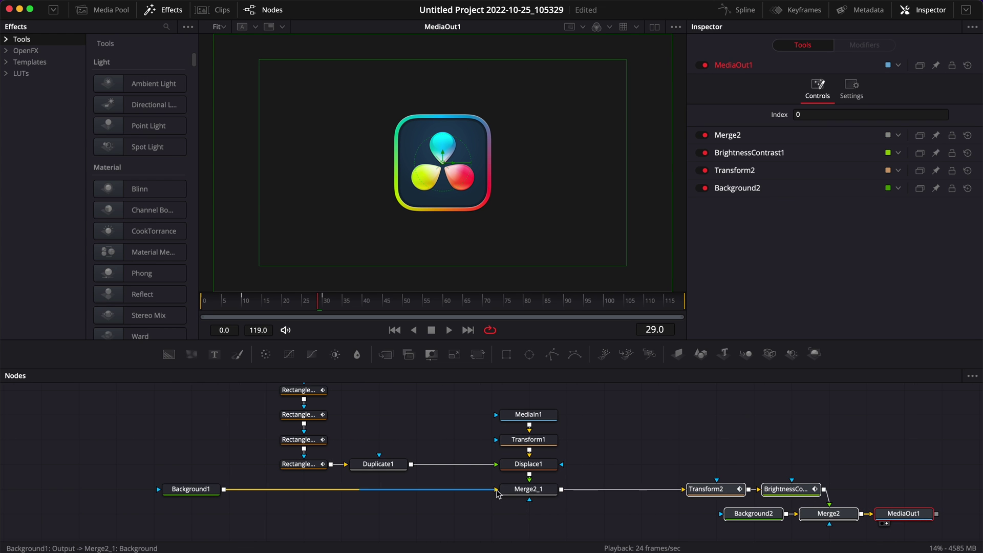
- Insert a Dissolve node between Merge2_1 and Transform2
click(491, 470)
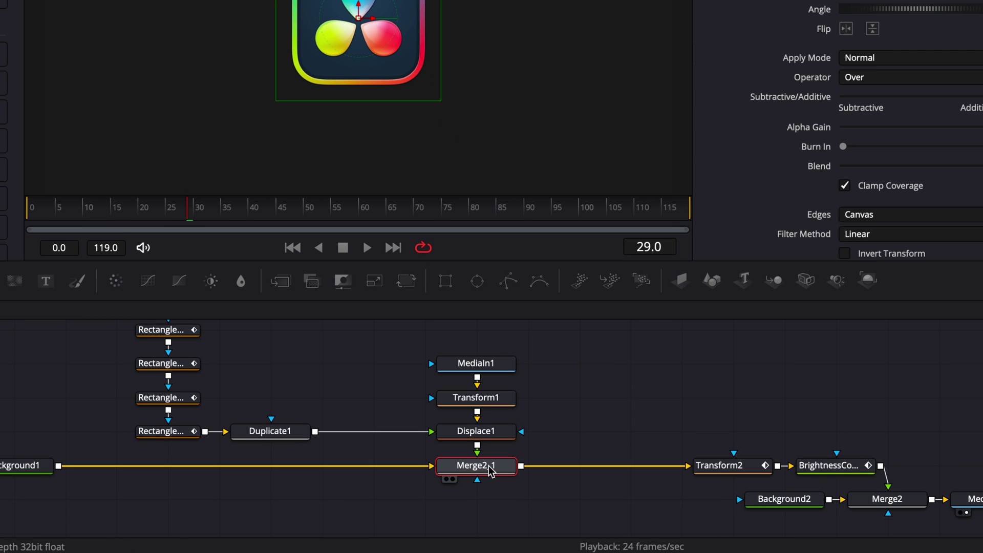
key(shift+space)
text(dis)
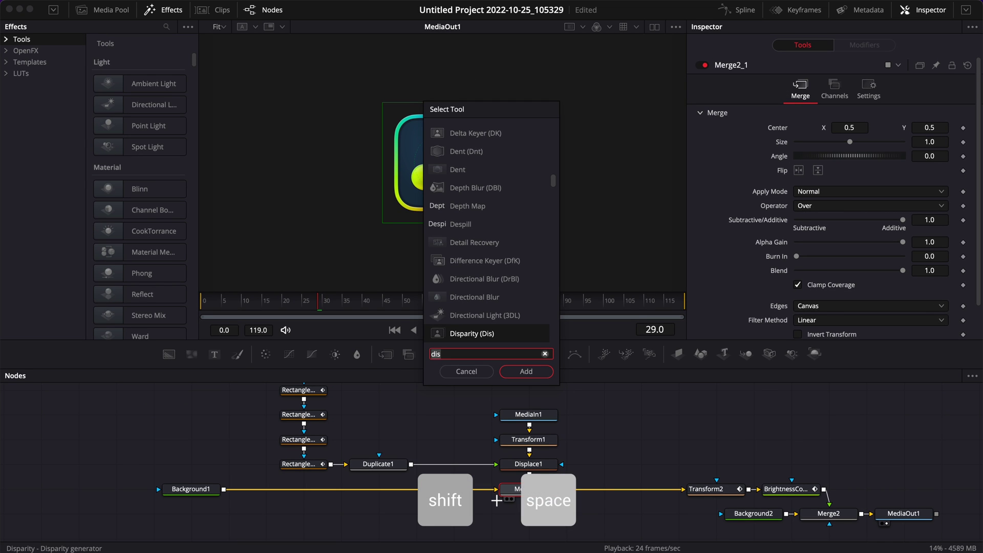
text(so)
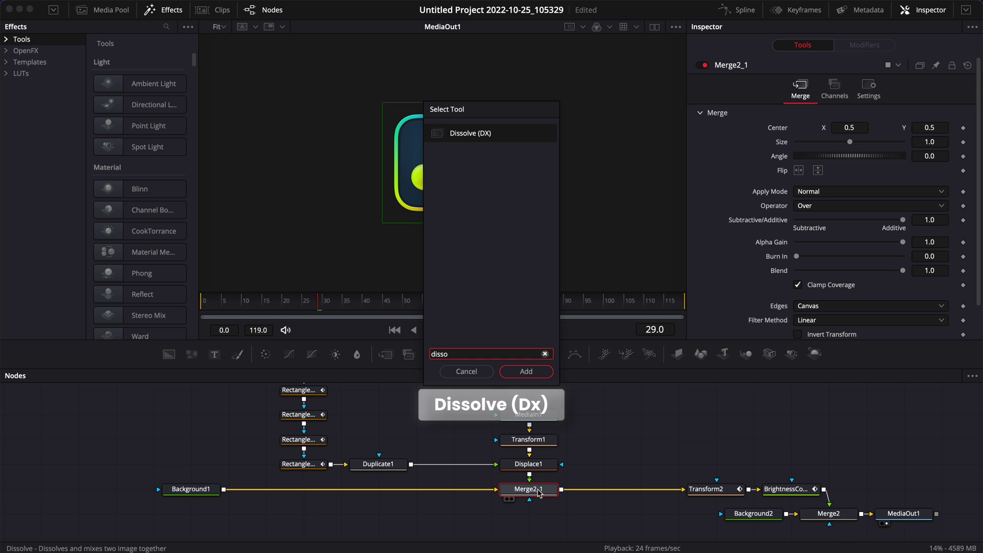
key(Return)
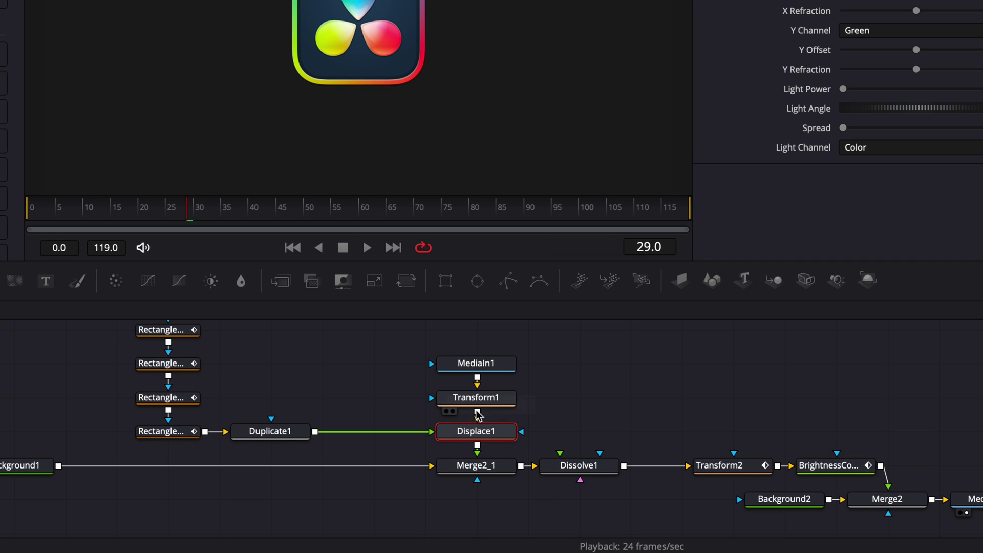
- Connect Transform1's output to the foreground input of Dissolve1 and select Dissolve1
drag(477, 412, 561, 454)
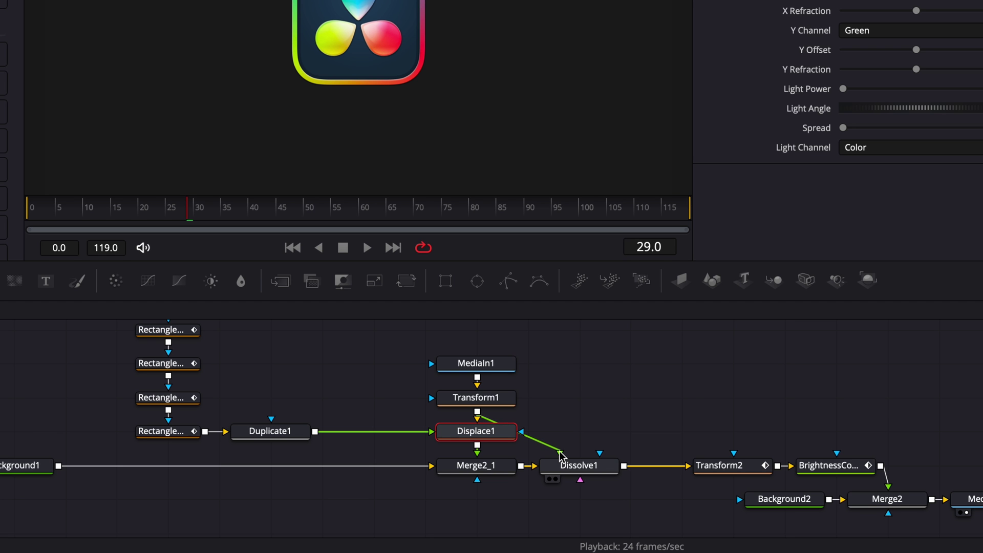
click(576, 466)
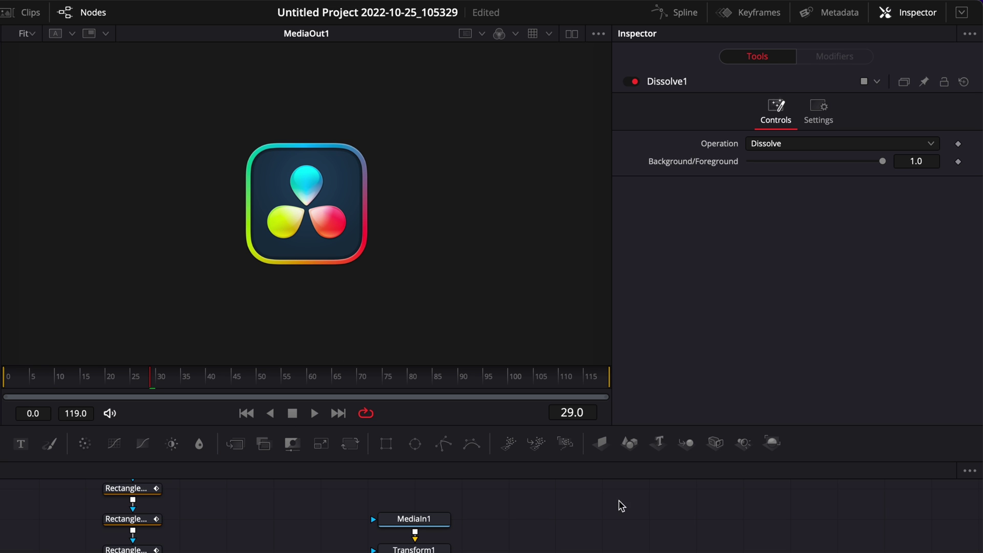
- Set X Refraction to 0.039 and Y Refraction to -0.079 on the Displace1 node
click(528, 464)
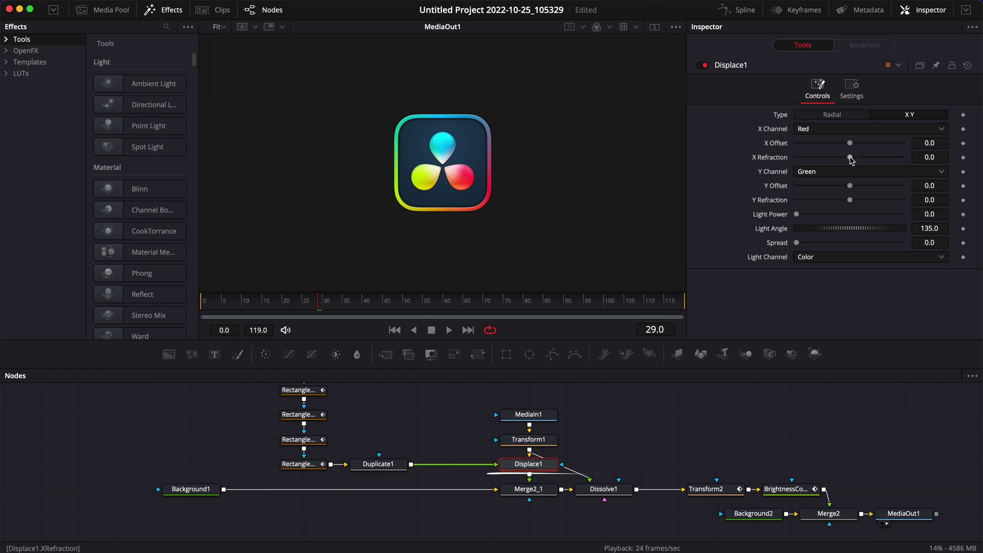
drag(850, 158, 871, 157)
drag(816, 249, 815, 250)
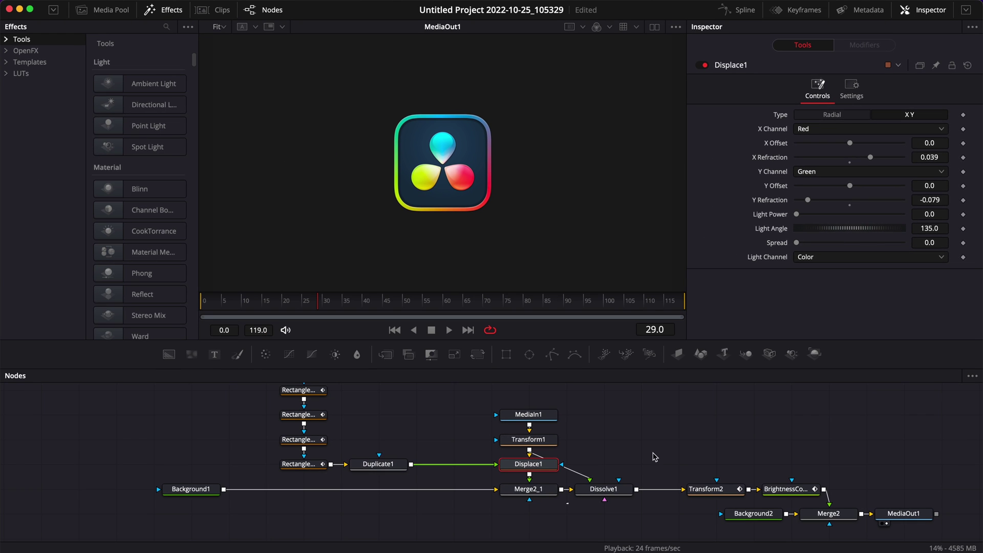
- Try a Background/Foreground value of 0.0 on Dissolve1 to preview the displaced logo
click(604, 493)
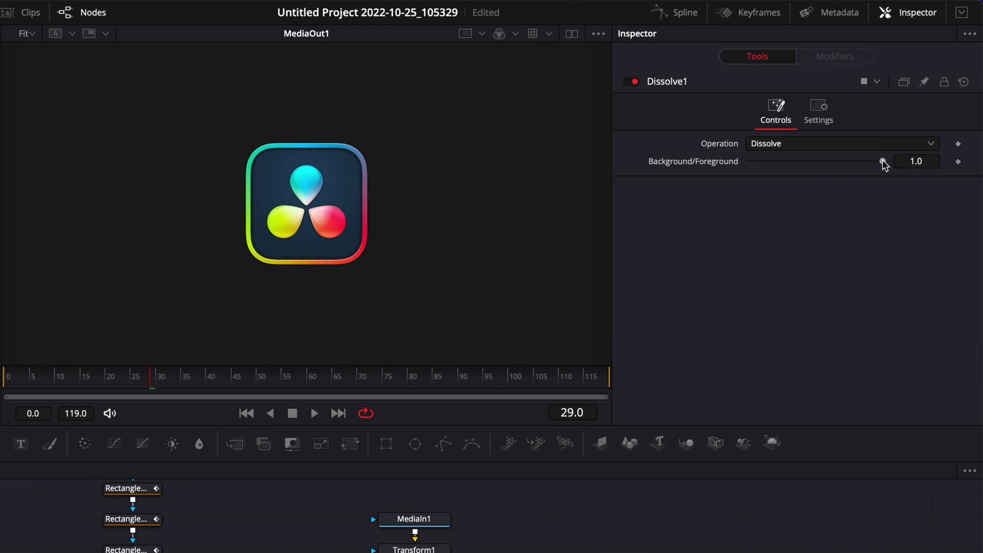
drag(903, 129, 790, 130)
mouse_move(743, 164)
mouse_down()
mouse_move(860, 162)
mouse_move(724, 169)
mouse_move(893, 170)
mouse_move(733, 169)
mouse_up()
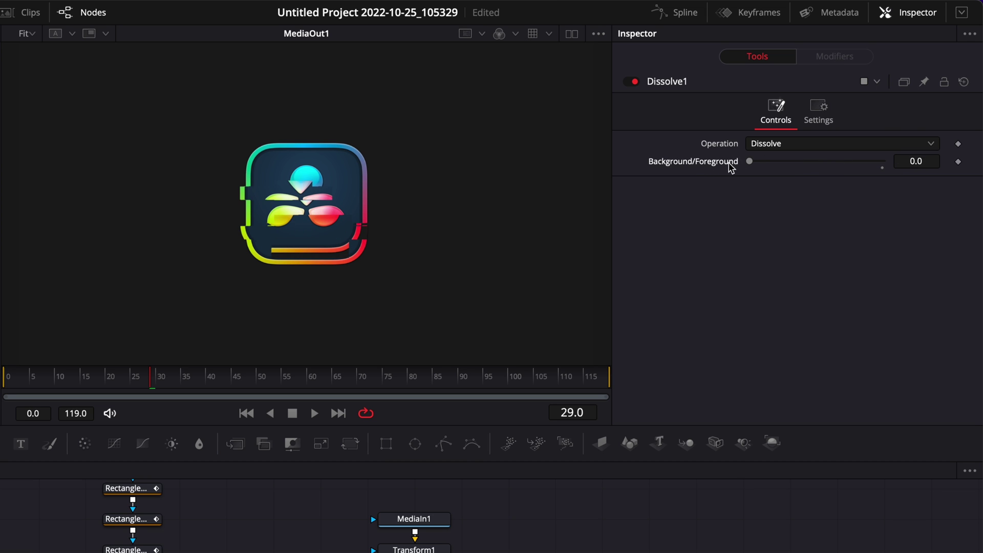
- Keyframe Dissolve1's Background/Foreground at 1.0 on frame 5 and 0.0 on frame 6
click(32, 381)
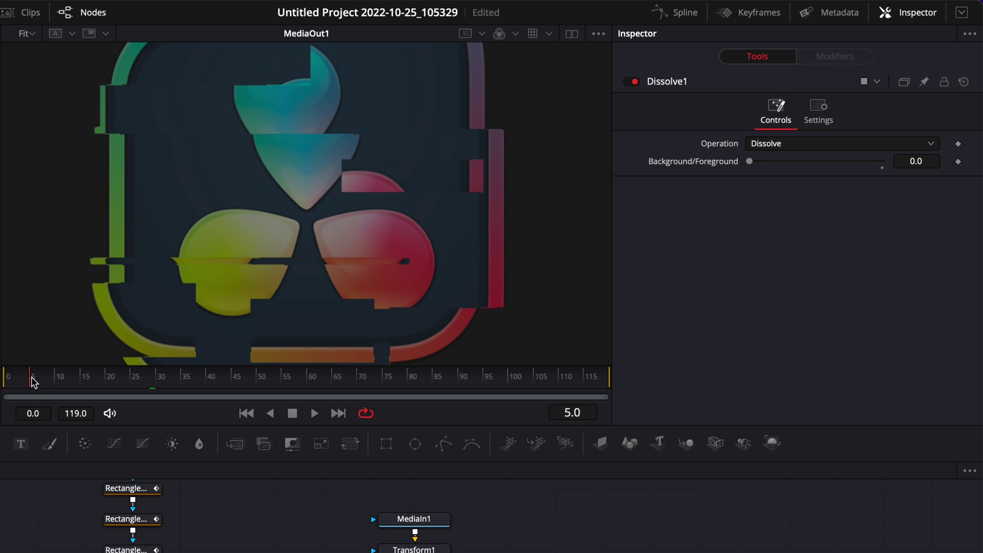
drag(749, 164, 931, 175)
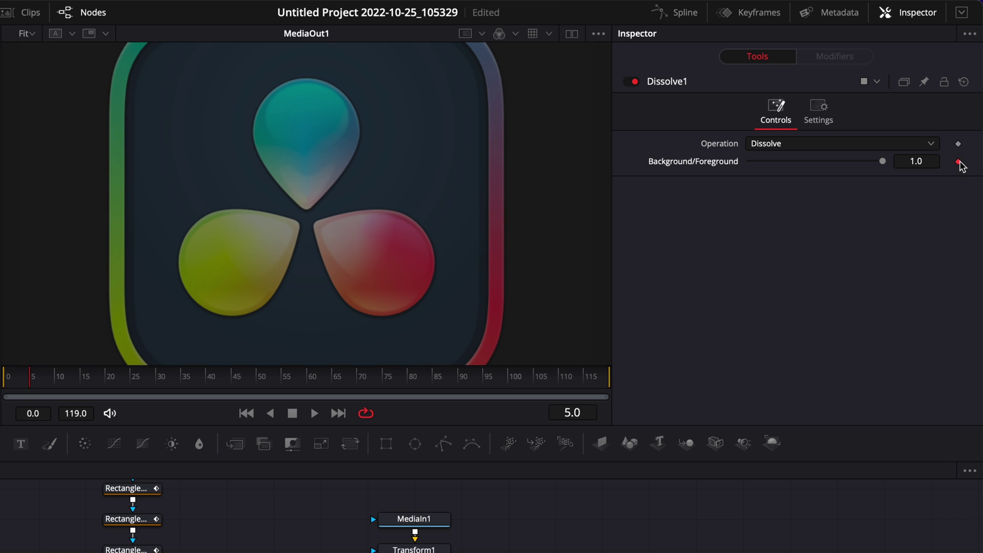
drag(33, 381, 35, 384)
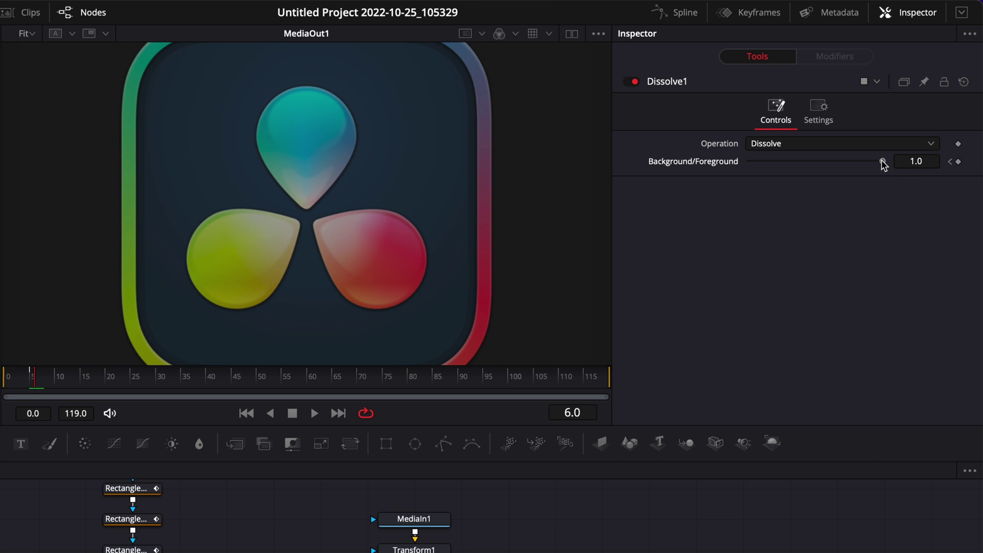
drag(883, 164, 738, 166)
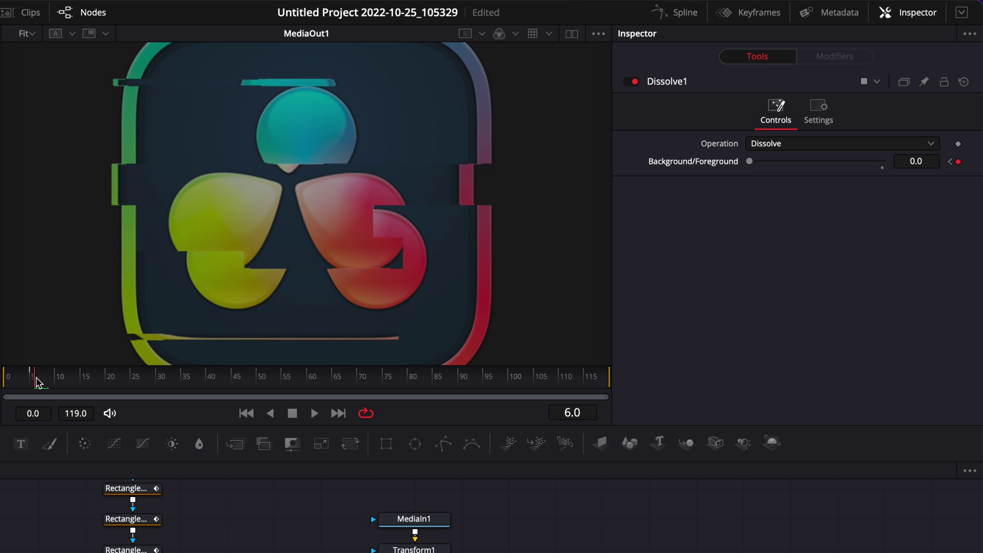
- Keyframe Dissolve1's Background/Foreground at 0.0 on frame 8 and 1.0 on frame 9
drag(36, 383, 47, 383)
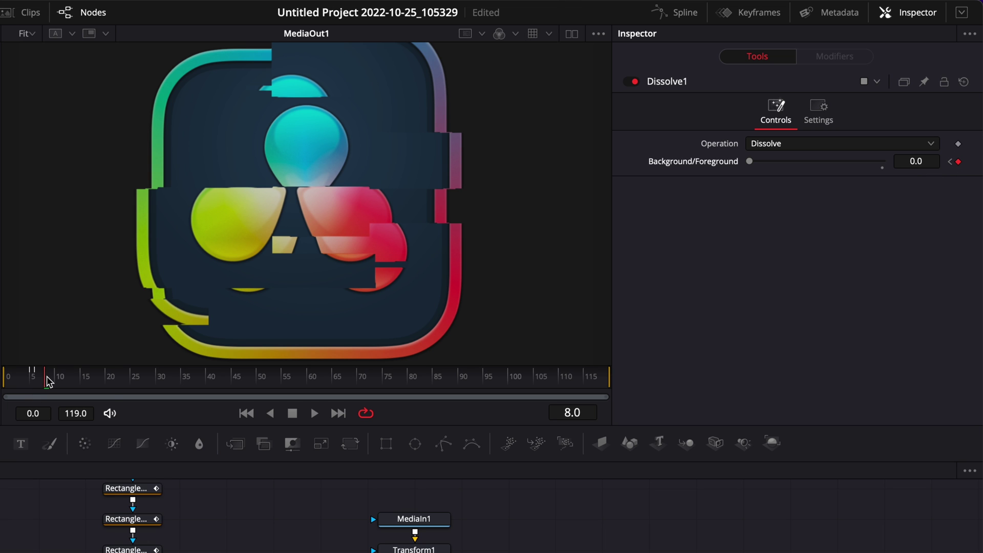
drag(51, 382, 52, 382)
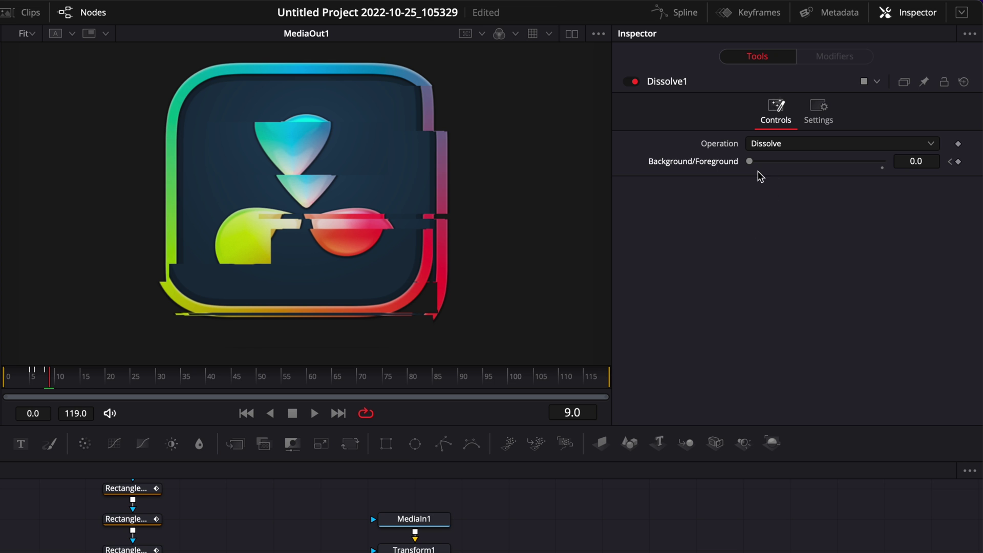
drag(750, 163, 885, 163)
- Play and scrub through the first frames to check the timing of the glitch, stopping at frame 9
click(24, 383)
key(space)
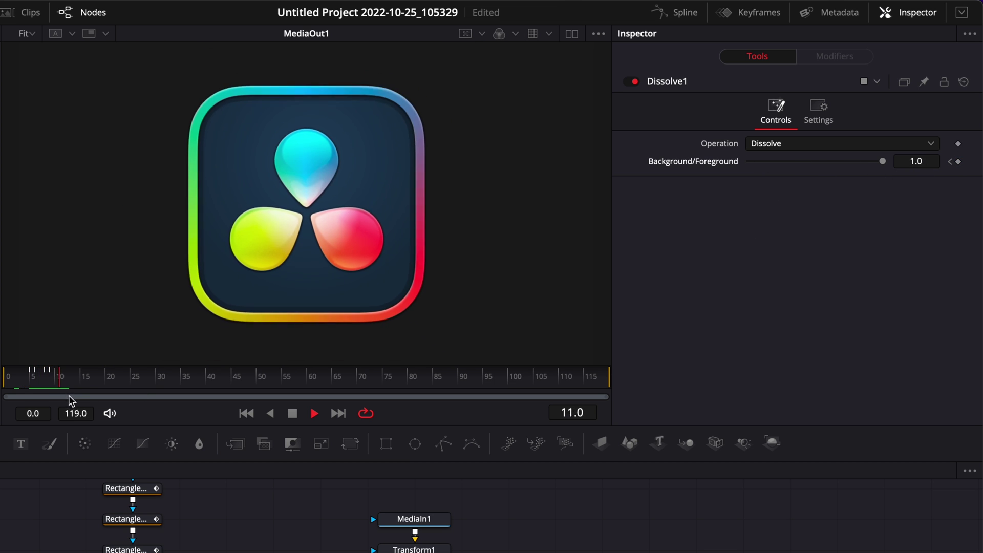
click(27, 383)
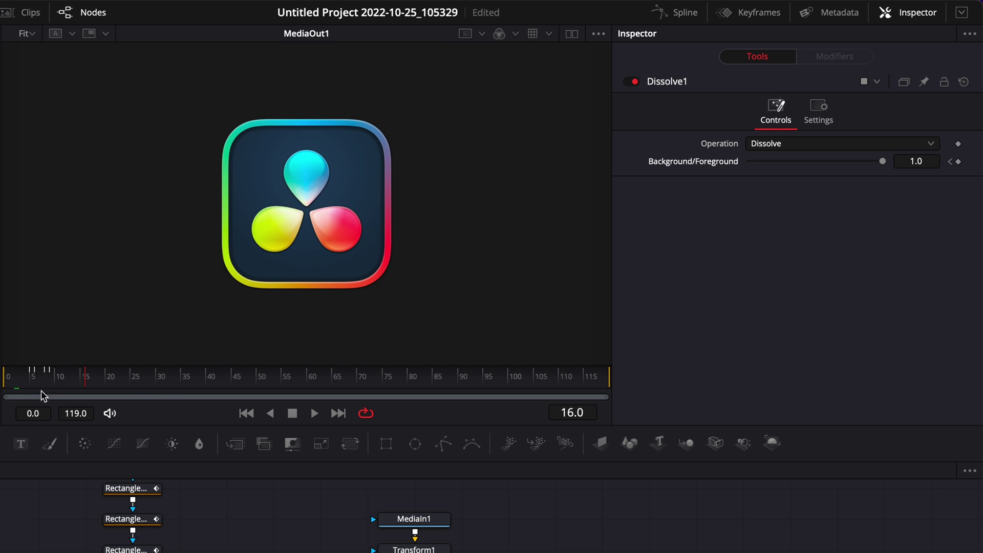
click(23, 383)
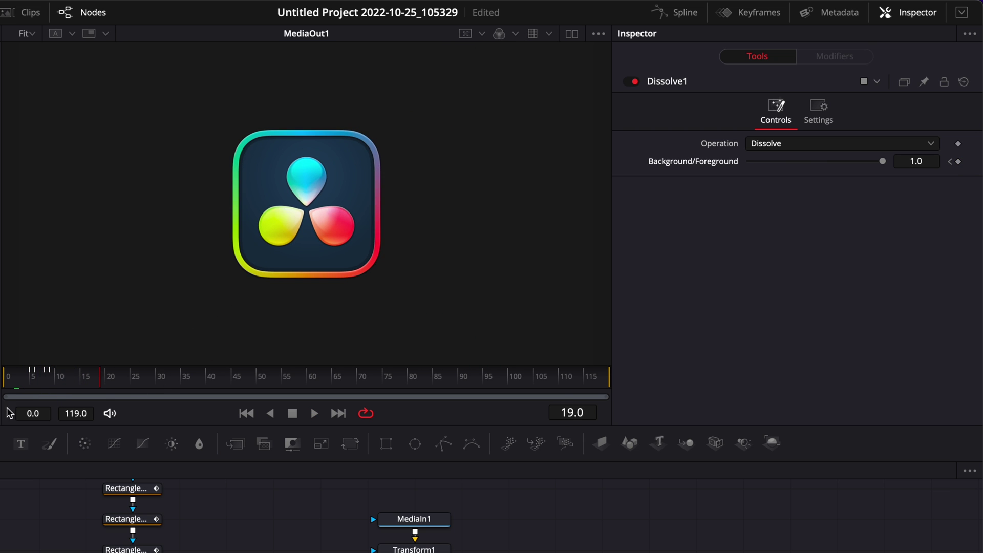
drag(36, 383, 54, 382)
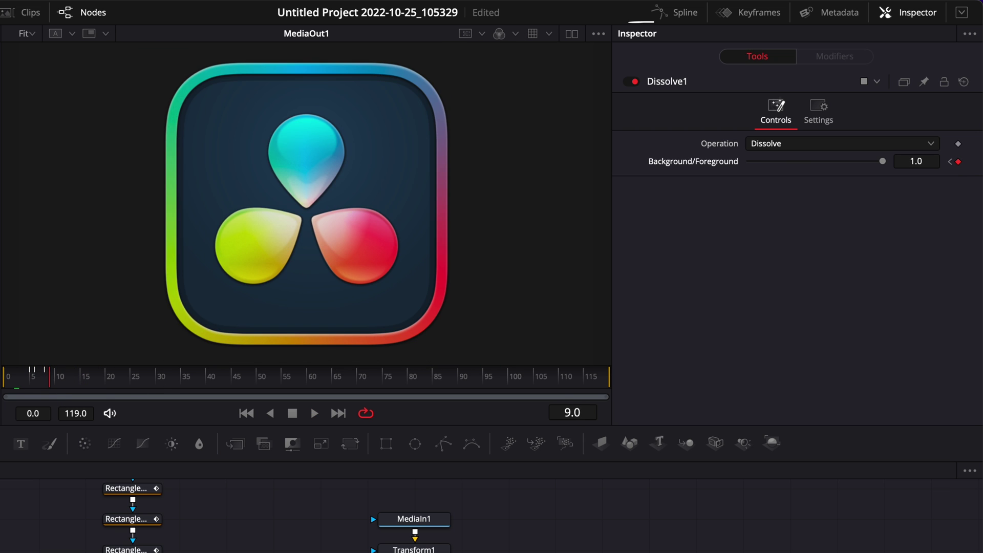
- Open the Spline editor with only the selected tool shown and fit Dissolve1's Background/Foreground curve in it
click(682, 14)
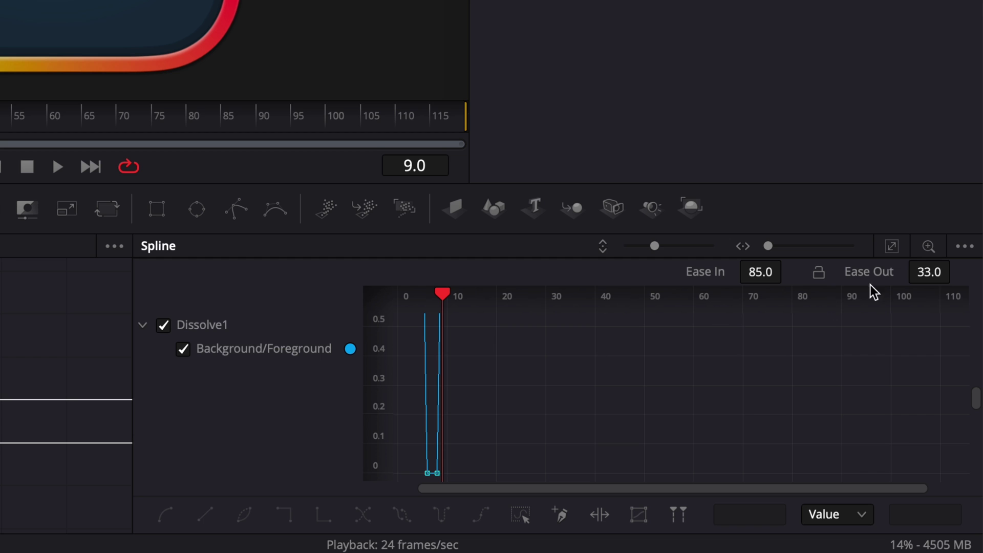
click(892, 248)
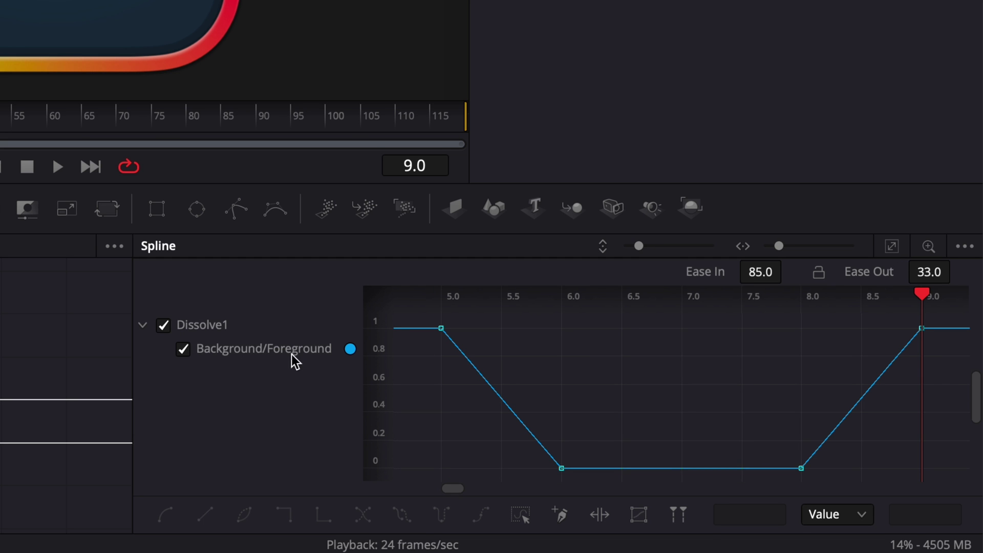
click(965, 248)
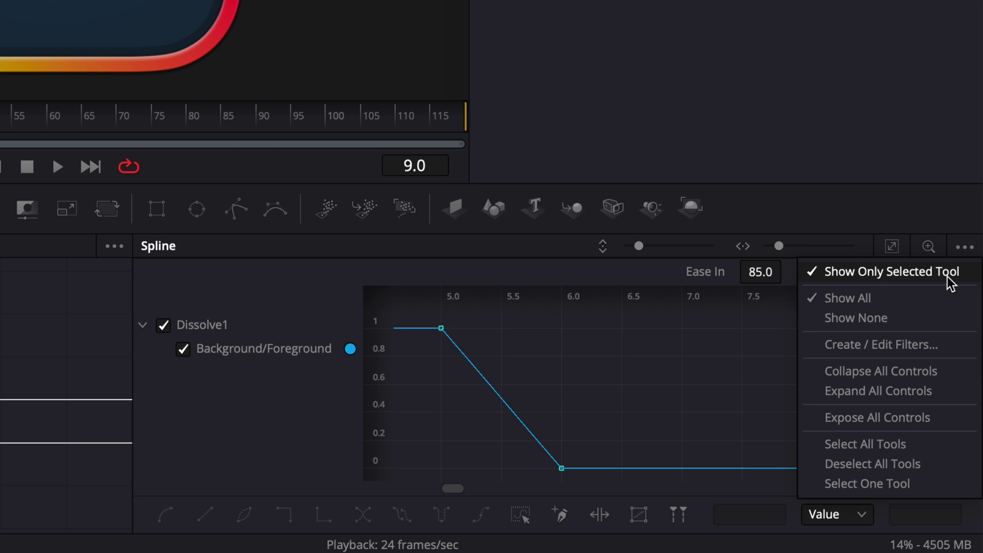
click(250, 408)
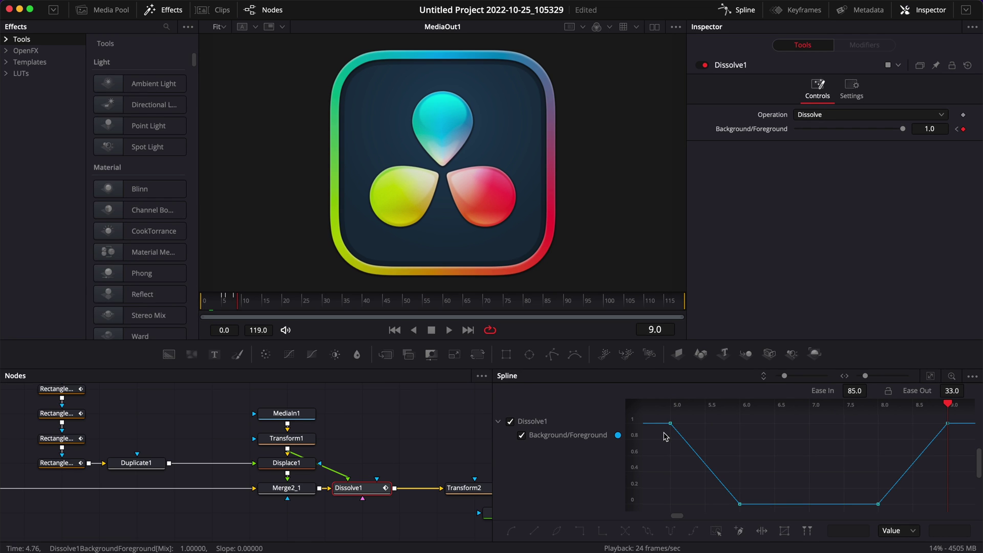
click(375, 491)
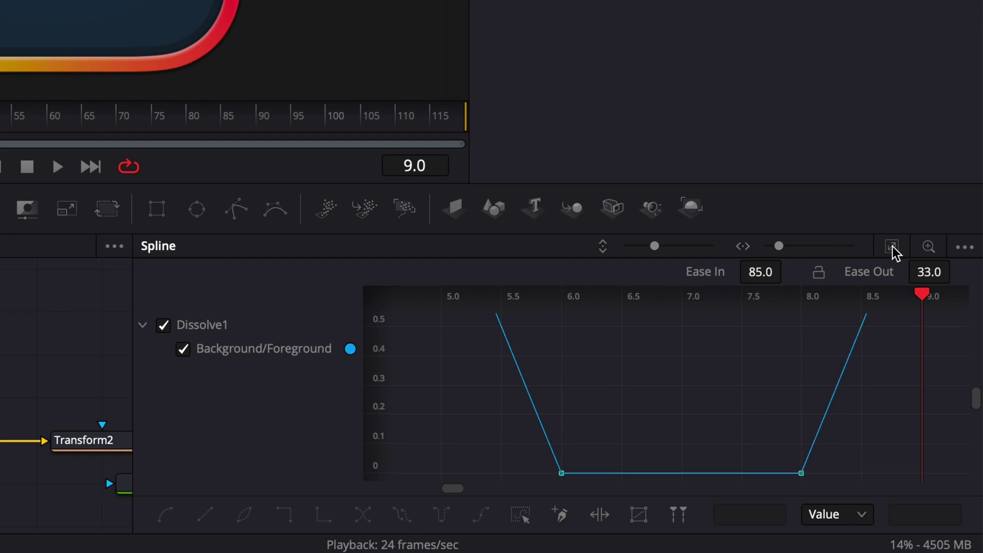
click(931, 377)
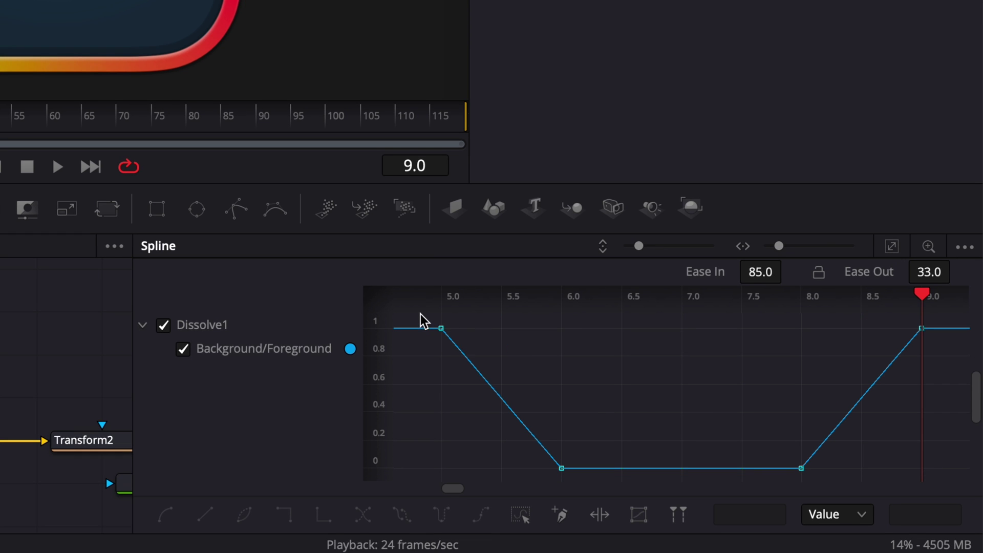
- Copy all four Background/Foreground keyframes of Dissolve1 and paste them at frame 14
drag(420, 314, 978, 484)
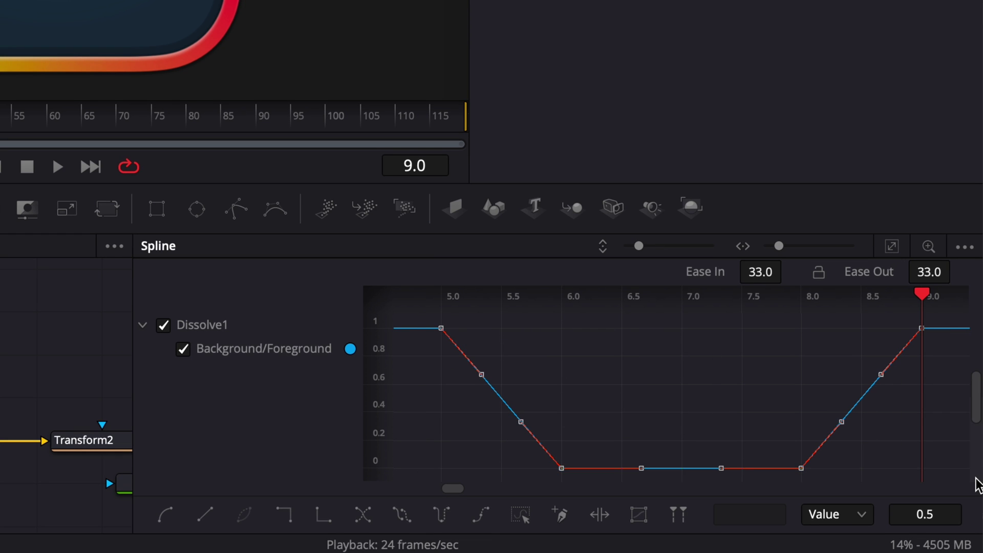
key(super)
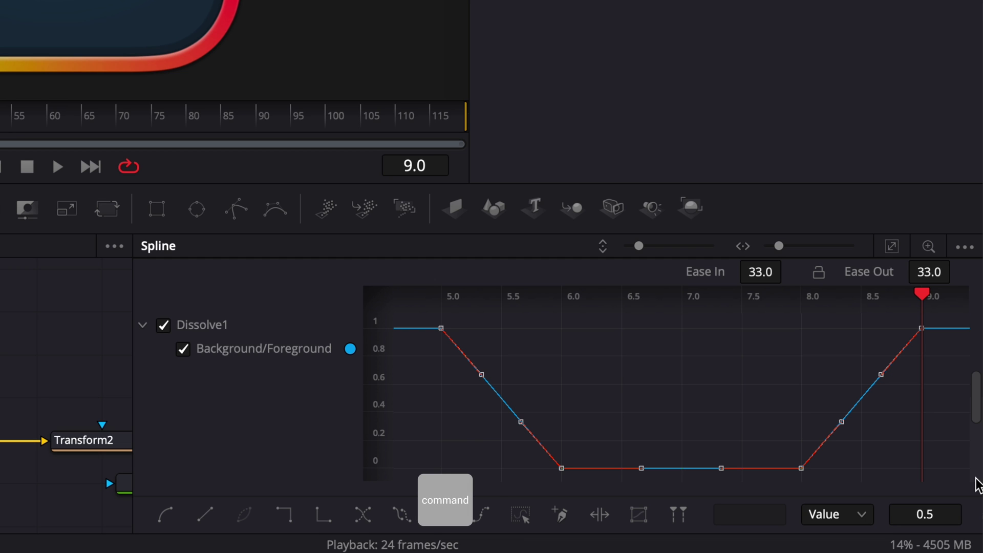
key(super+c)
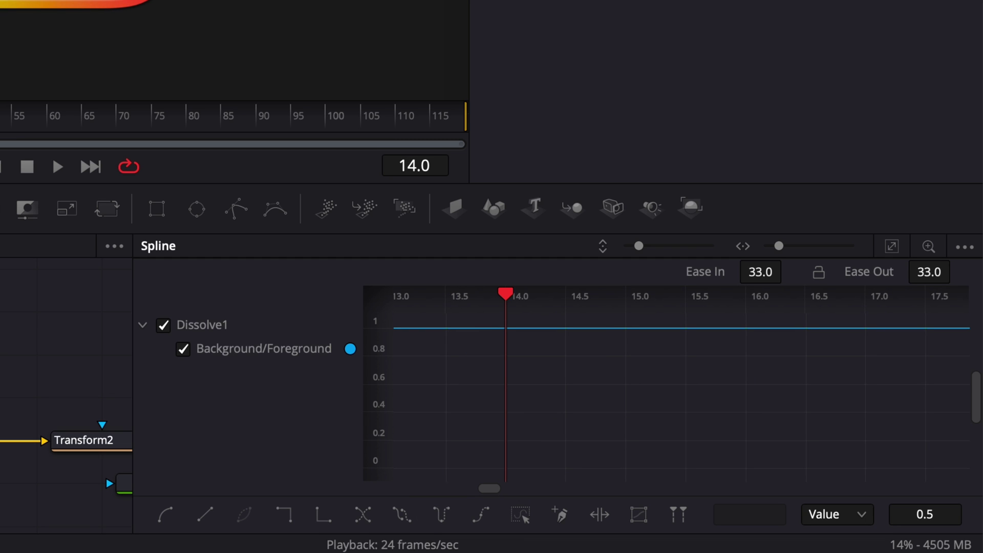
click(518, 321)
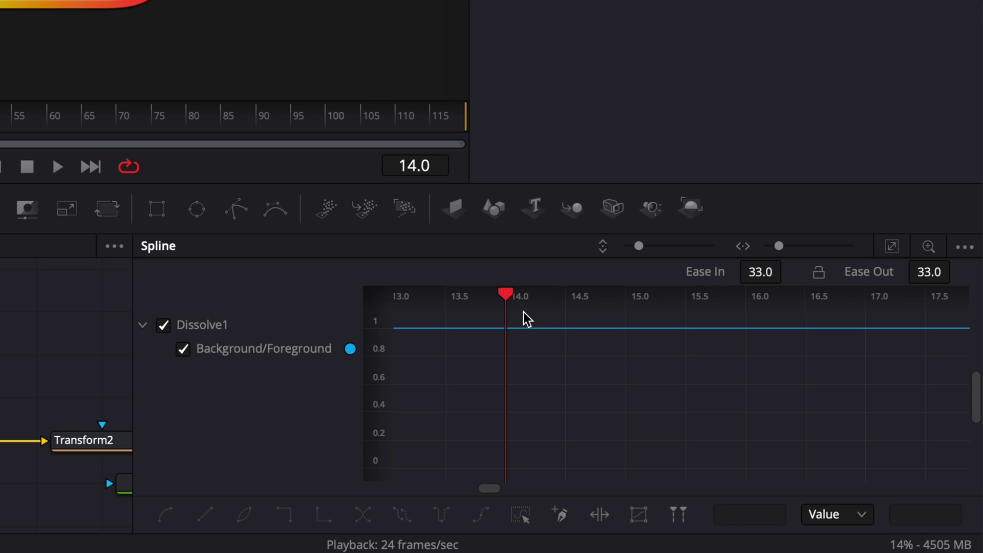
key(super+v)
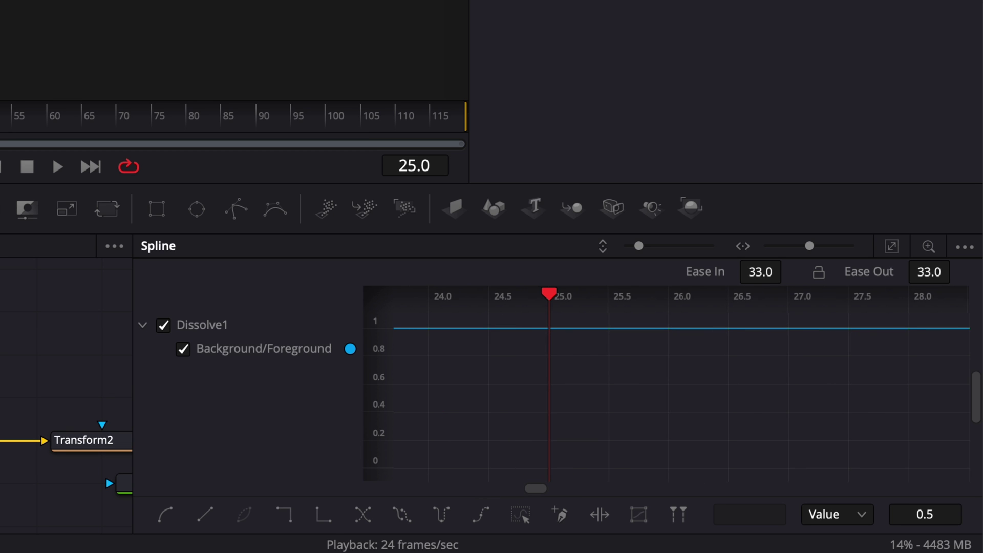
- Paste the copied Background/Foreground keyframes again at frame 25 and fit the whole curve in the Spline editor
click(564, 352)
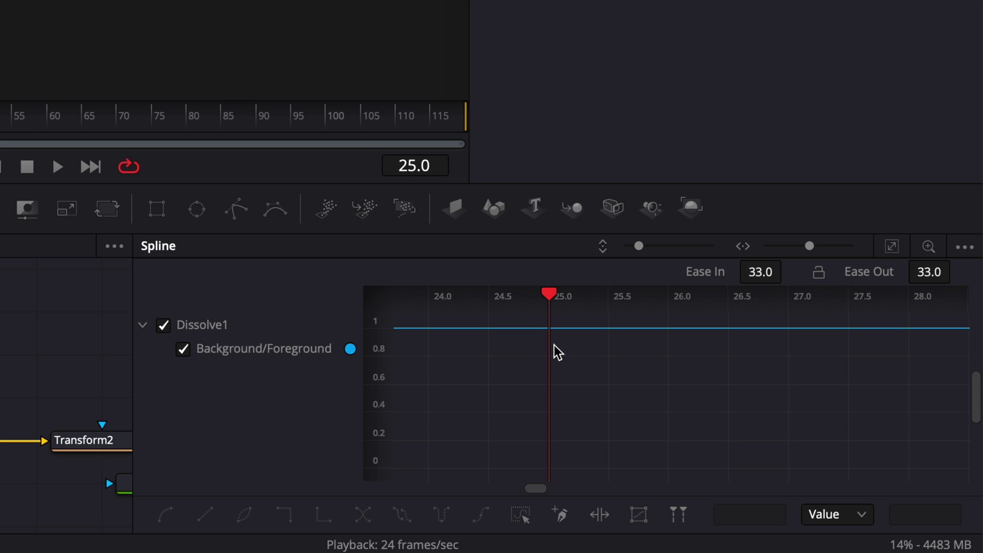
key(super+v)
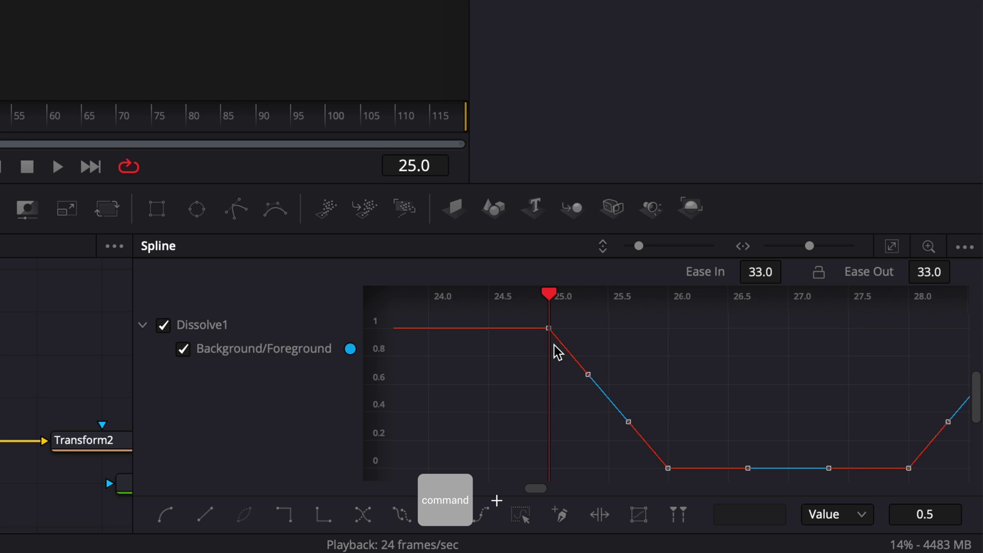
key(ctrl+v)
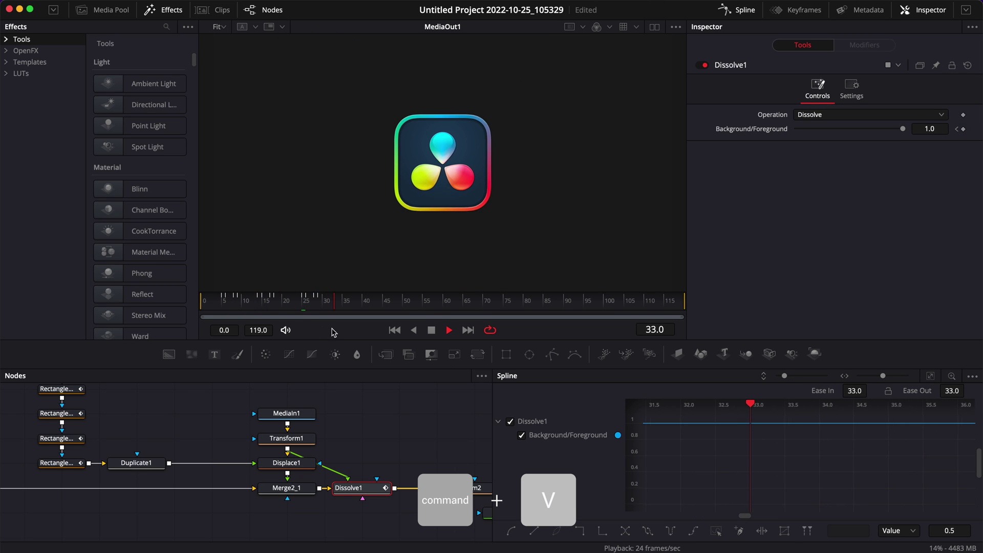
key(space)
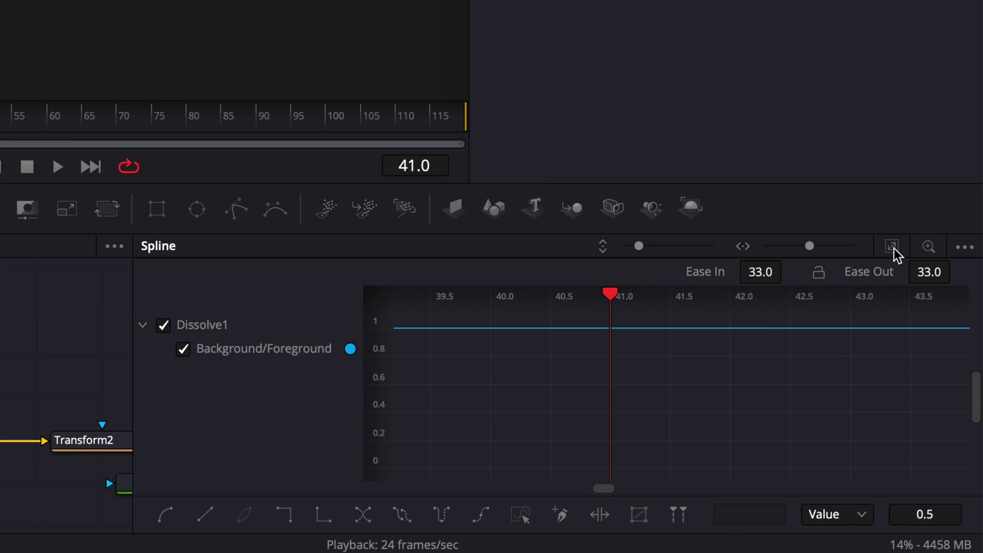
click(894, 250)
click(893, 249)
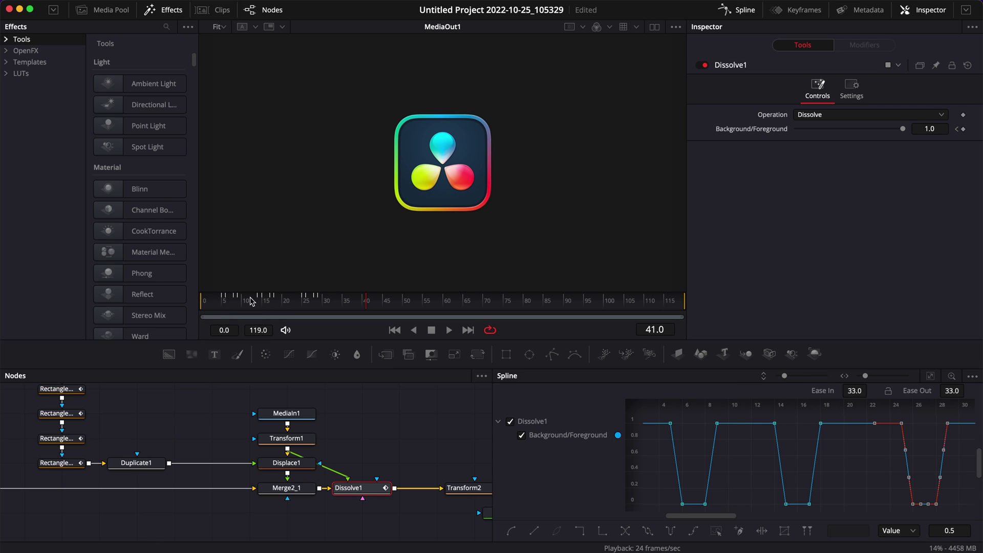
- Play the animation from the start to review the repeated glitches, and move the playhead to frame 12
key(Home)
key(space)
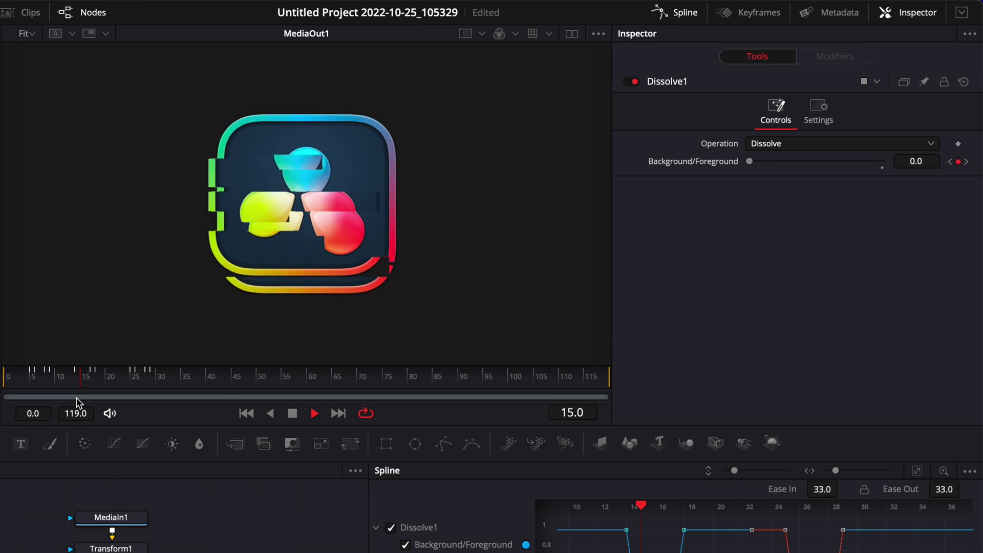
key(space)
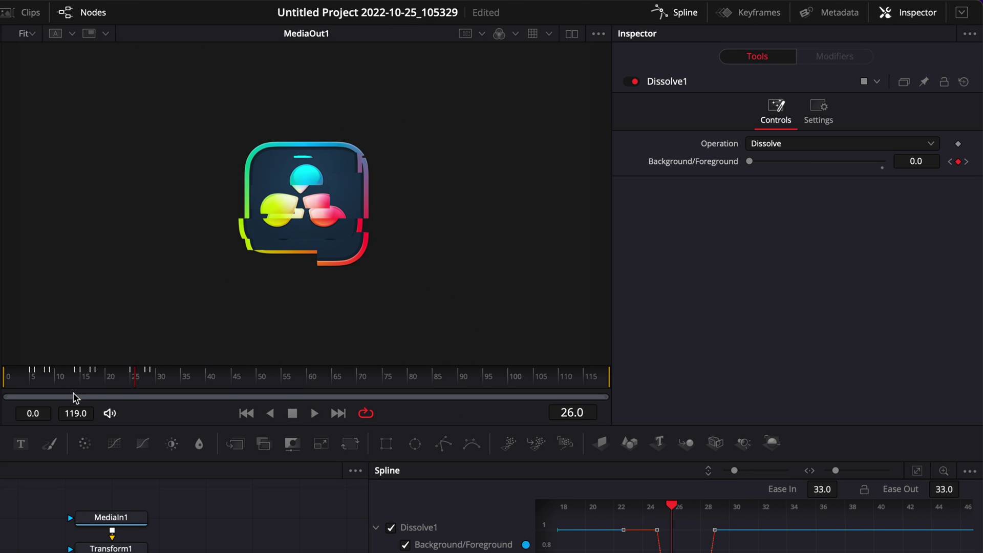
mouse_move(75, 384)
mouse_down()
mouse_move(106, 380)
mouse_move(68, 384)
mouse_up()
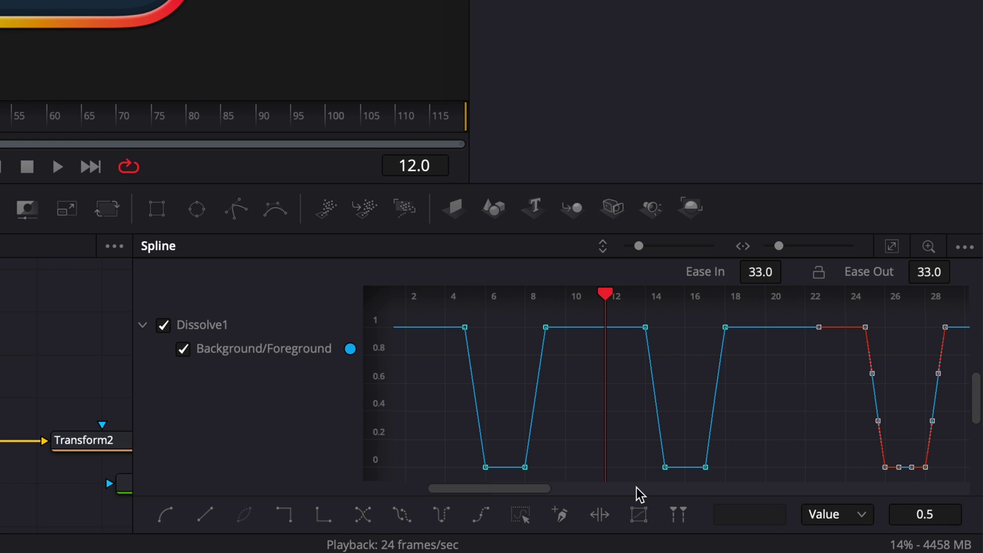
- Move Dissolve1's middle group of Background/Foreground keyframes to start at frame 12 and the first group to start at frame 3
drag(620, 477, 773, 307)
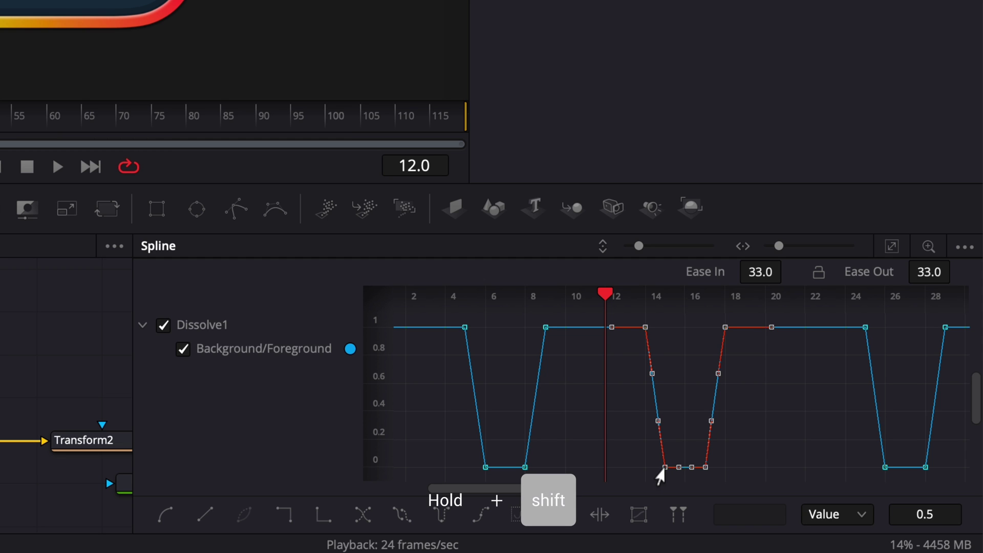
drag(658, 469, 625, 460)
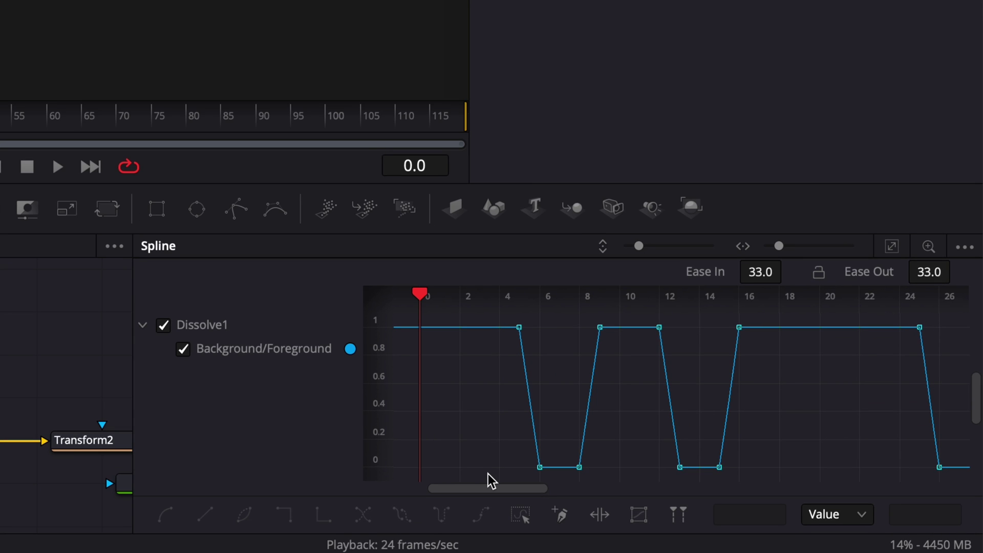
drag(698, 507, 787, 420)
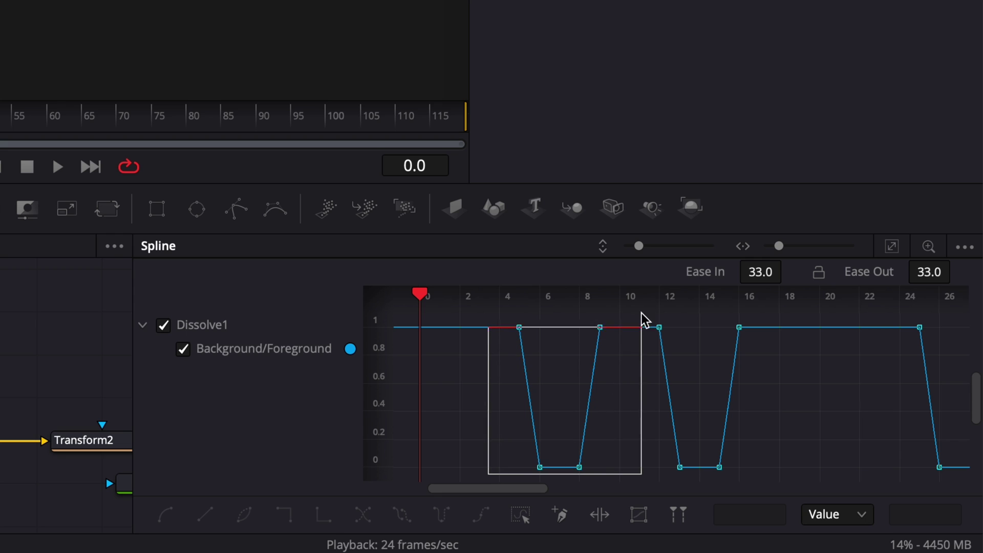
drag(642, 313, 622, 303)
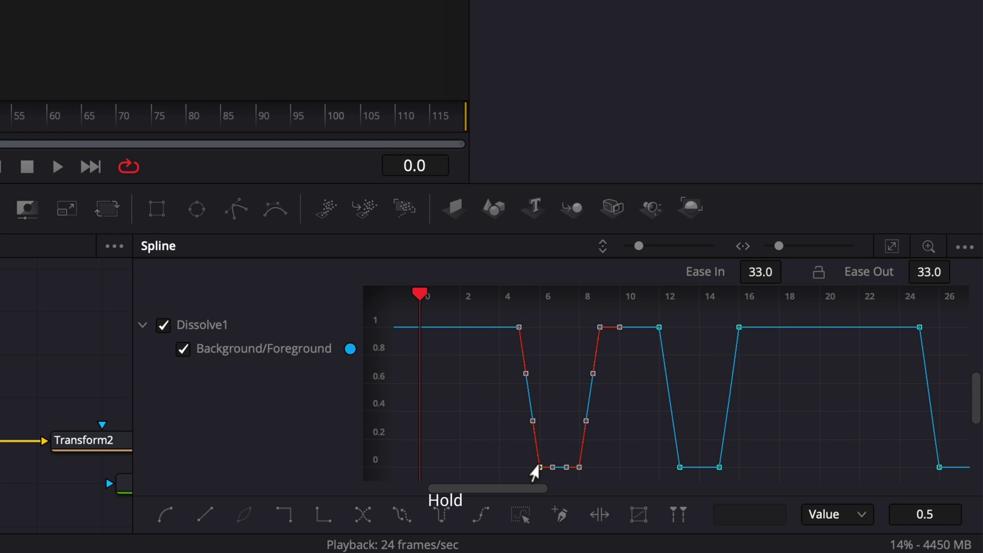
key(shift)
drag(539, 468, 494, 468)
- Play the animation and scrub through frames 0 to 28 to review the retimed glitch bursts
key(space)
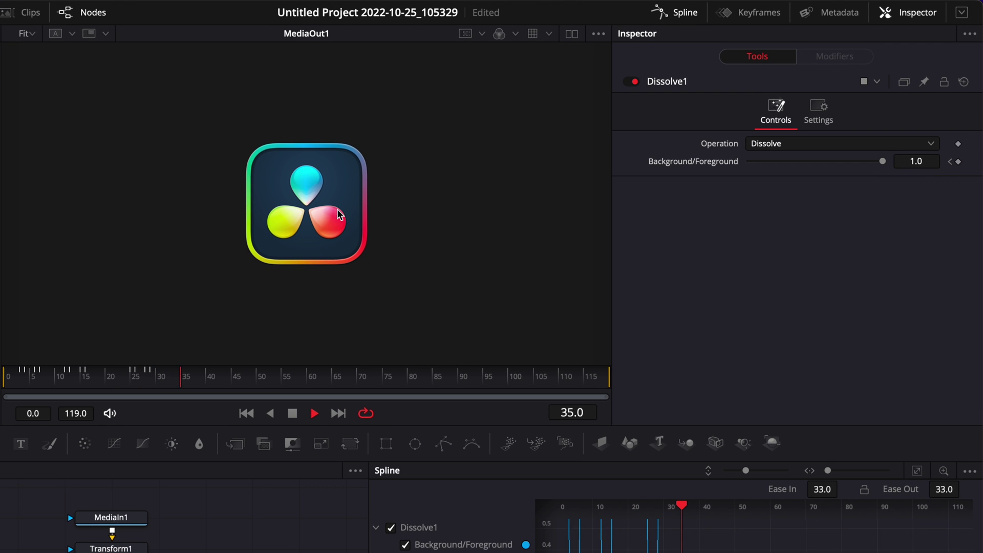
key(space)
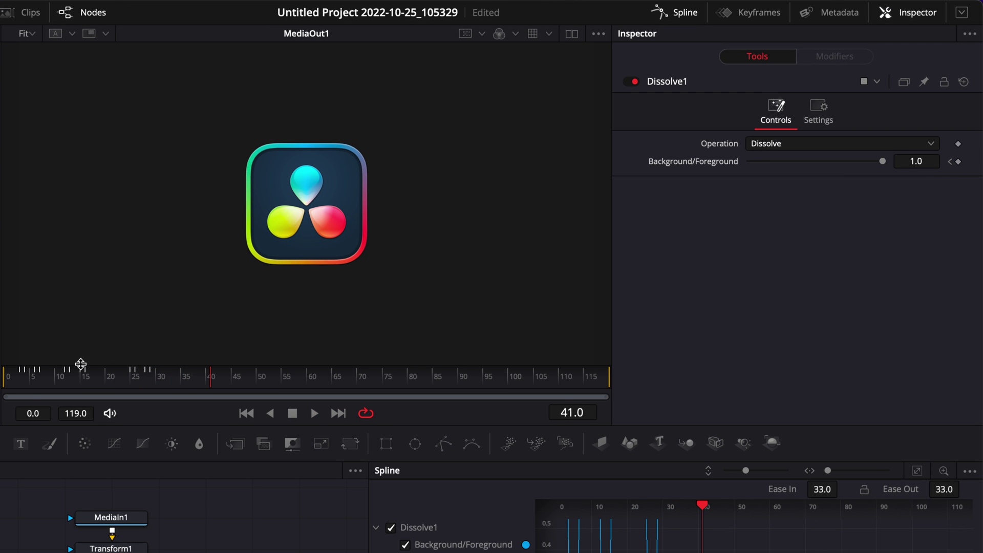
drag(11, 389, 141, 382)
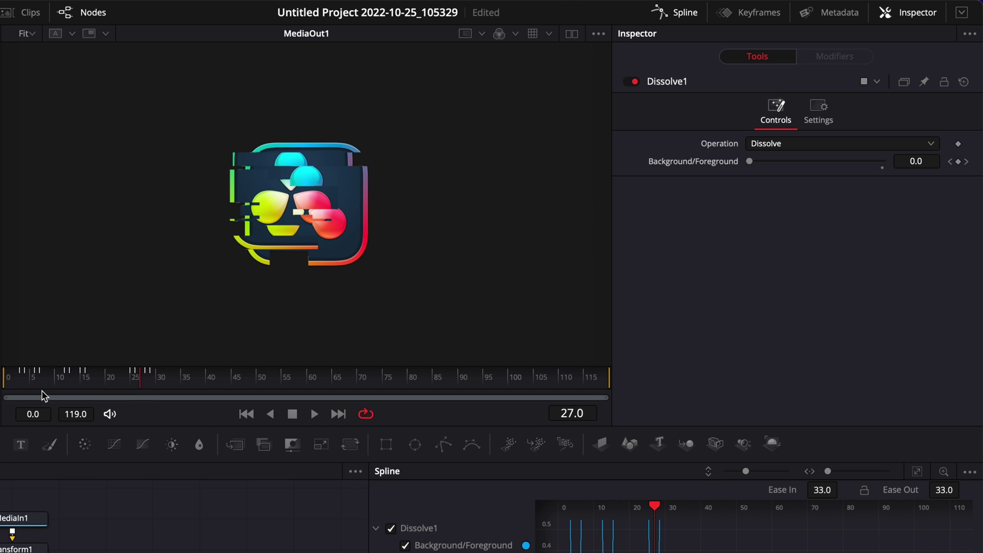
drag(26, 383, 147, 390)
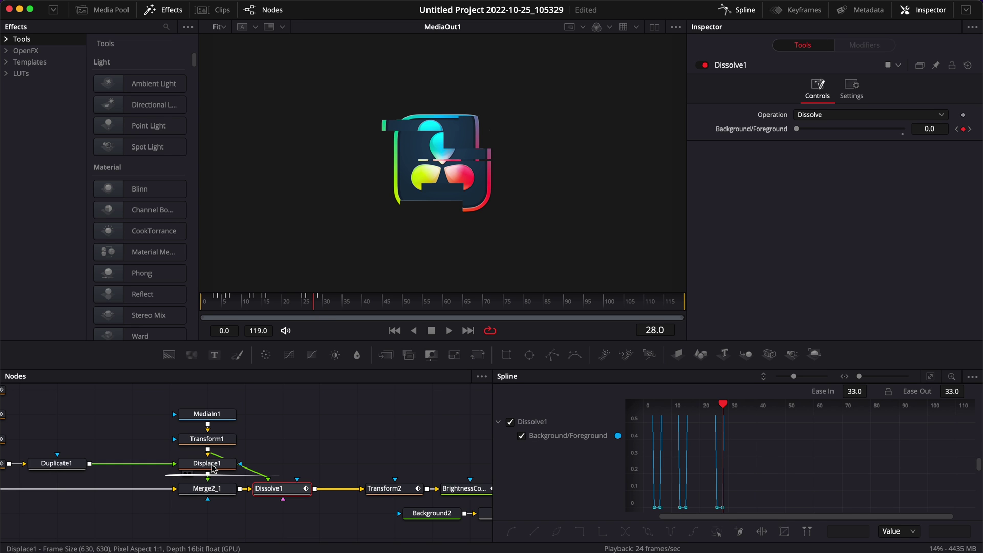
- Reduce Displace1's Y Refraction to -0.012 and X Refraction to 0.011
click(214, 467)
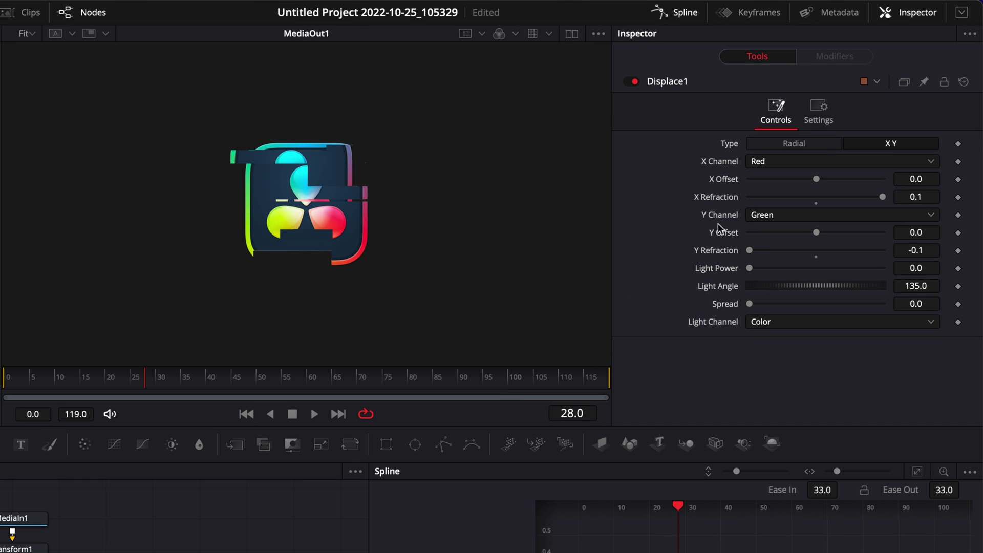
drag(750, 252, 810, 261)
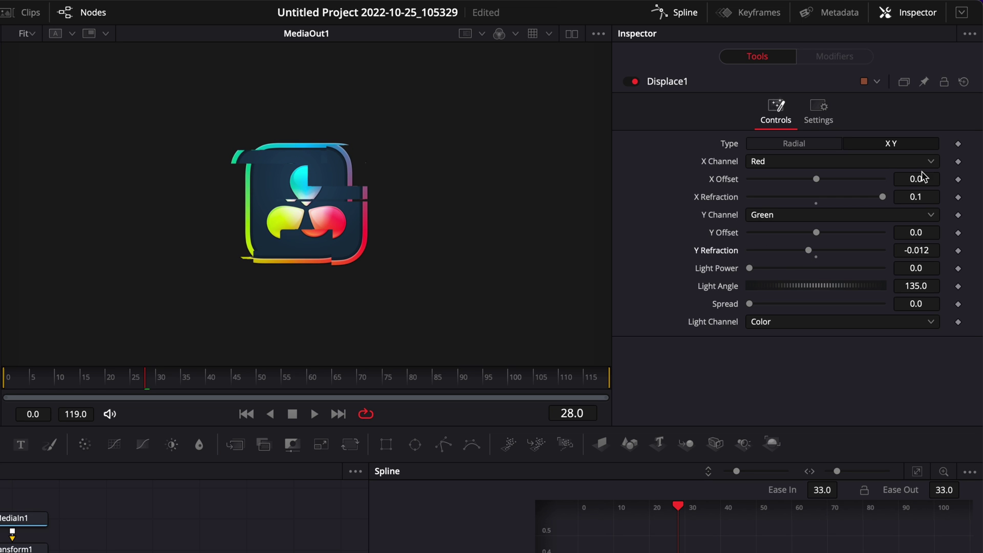
drag(890, 200, 830, 205)
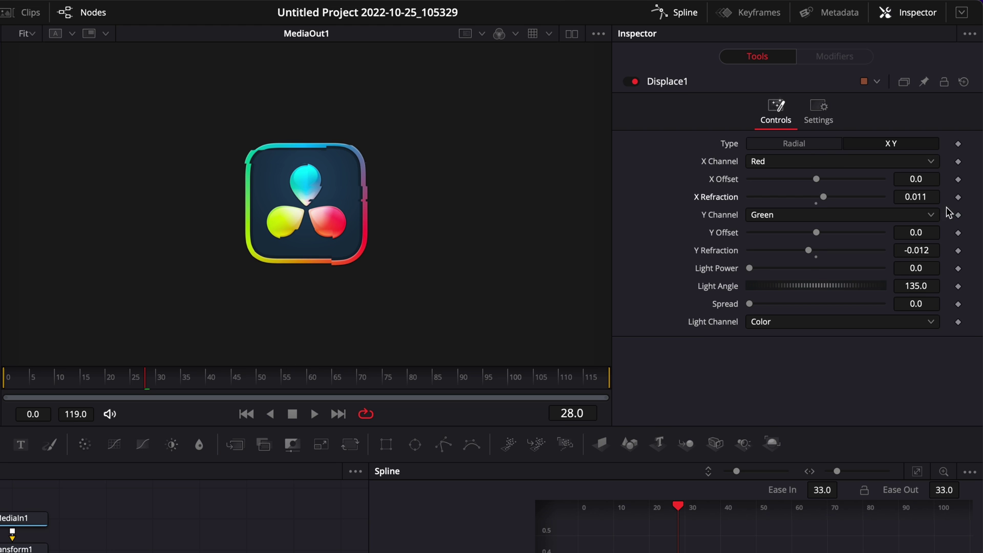
- With Dissolve1 selected for its keyframe marks, inspect the glitch strength at frames 5, 14 and 27
click(275, 492)
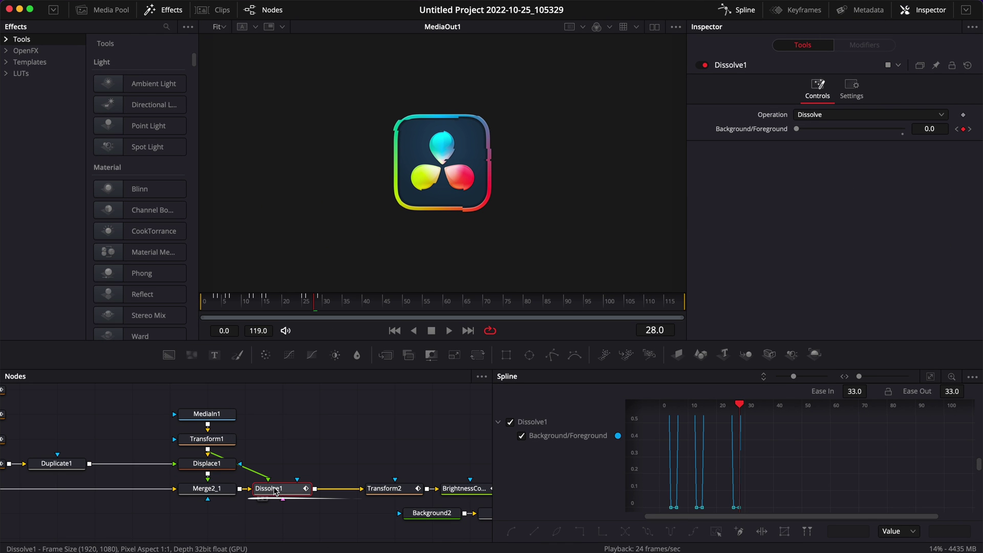
click(224, 304)
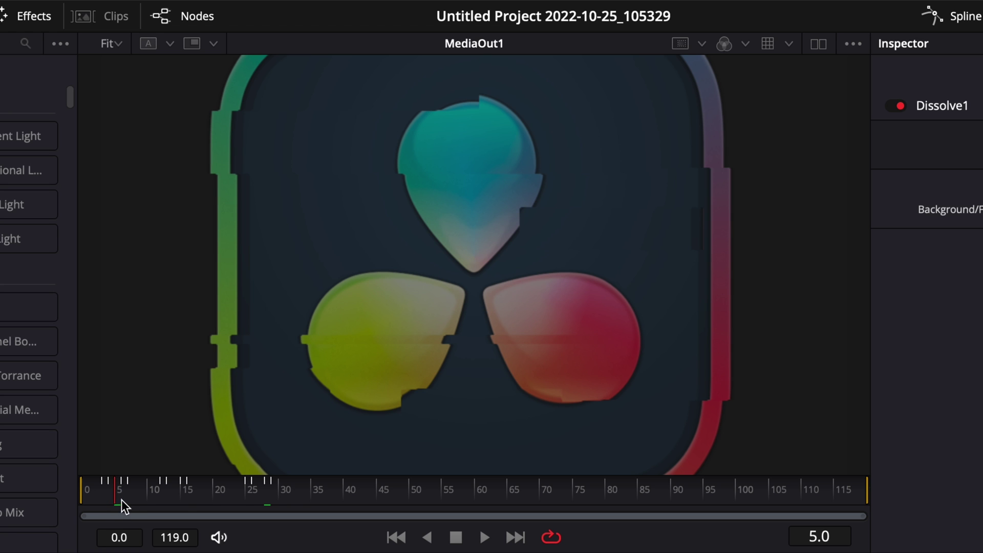
click(176, 499)
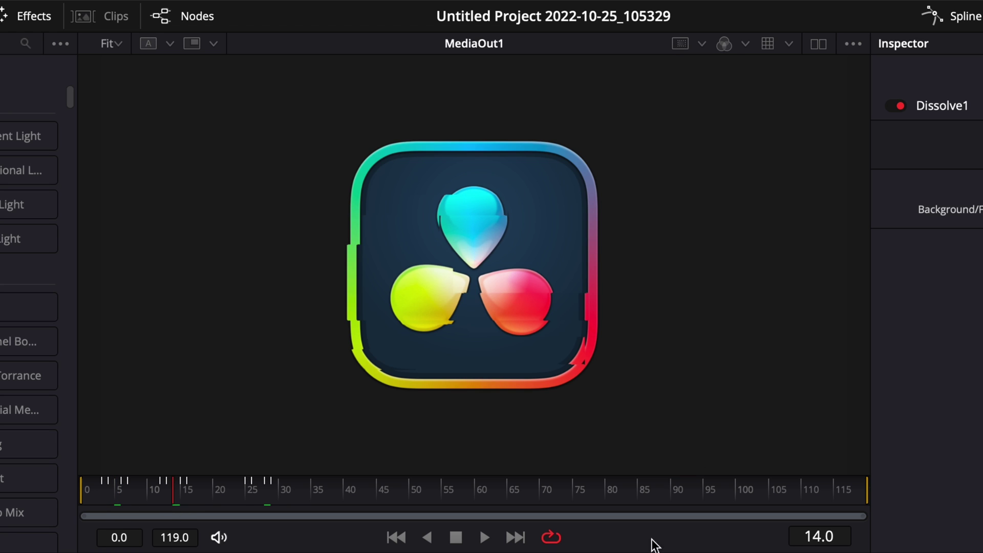
click(260, 495)
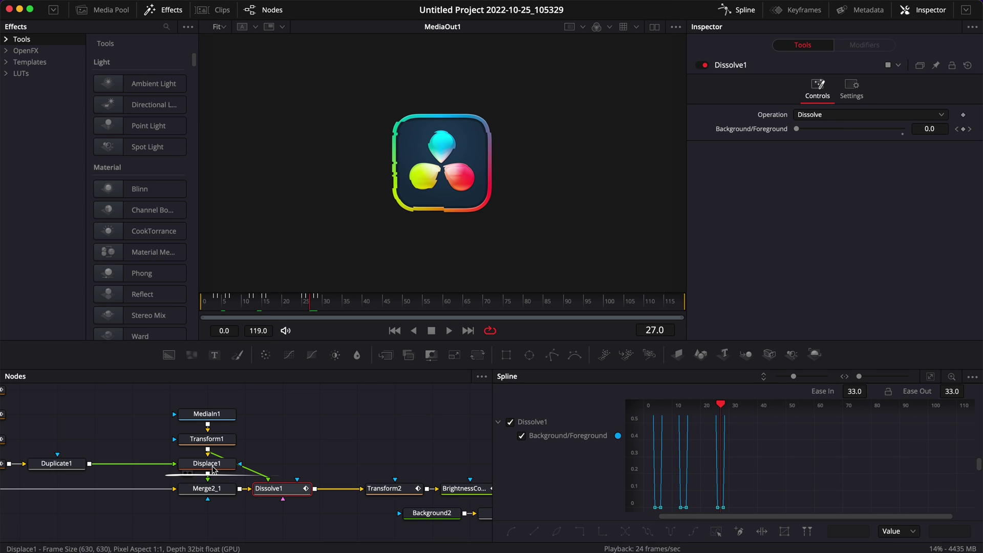
- At frame 5, set Displace1's Y Refraction to -0.1 and X Refraction to 0.1, and add a keyframe to each
click(213, 468)
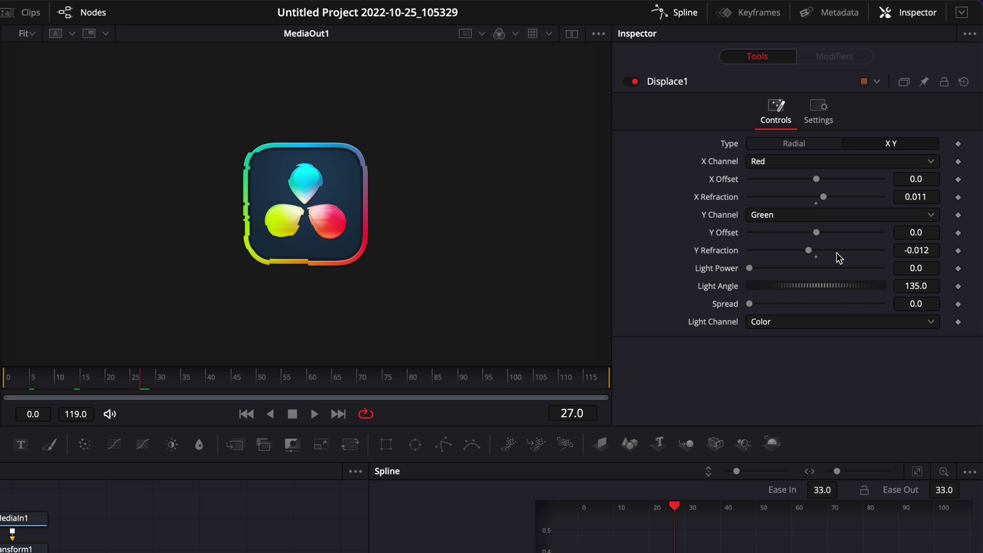
click(32, 381)
drag(808, 250, 735, 251)
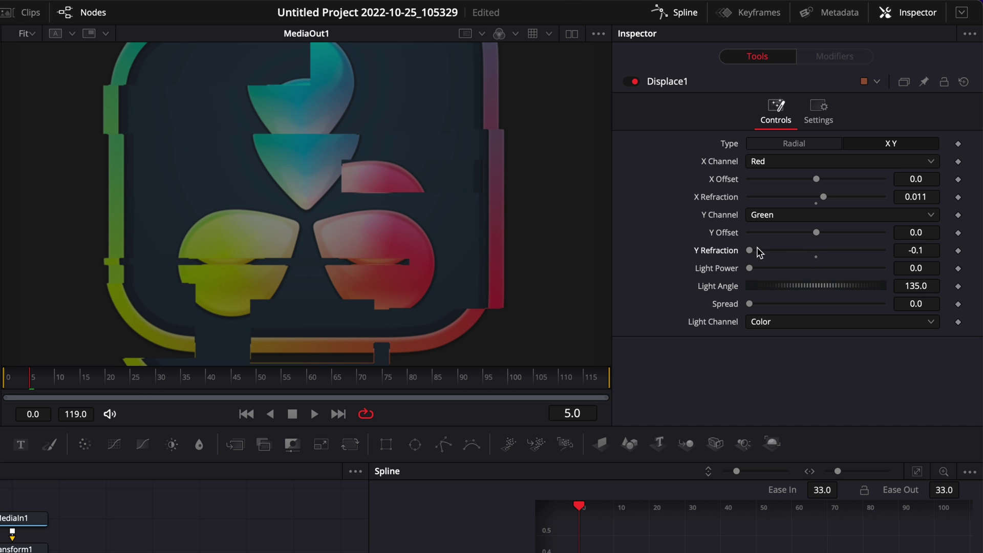
click(958, 250)
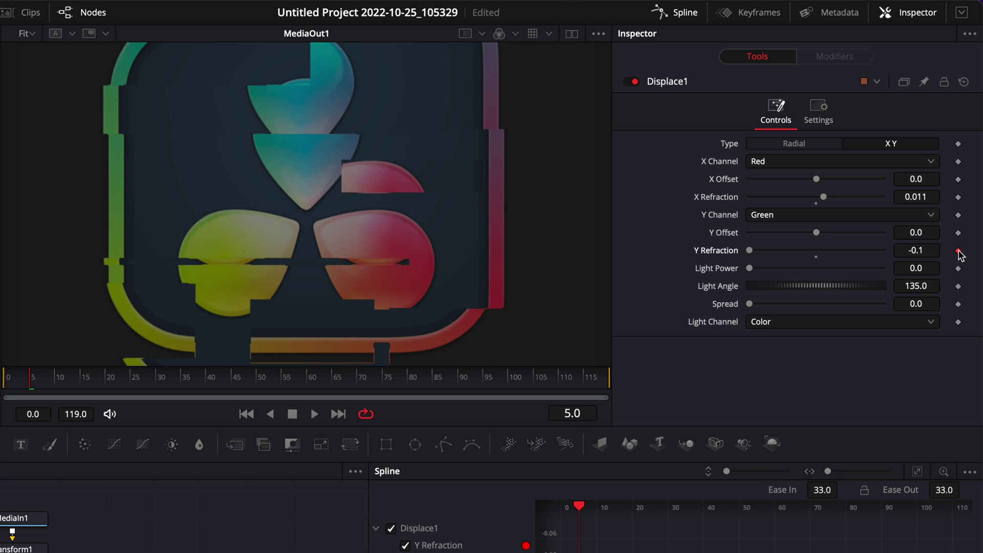
drag(823, 196, 915, 199)
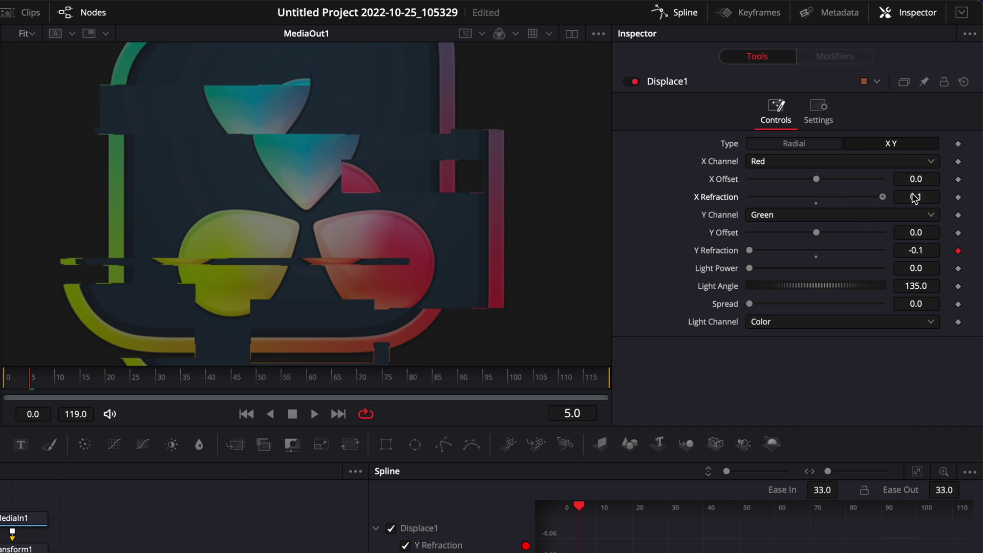
click(959, 197)
- At frame 14, keyframe Displace1's Y Refraction at 0.1 and X Refraction at -0.1
drag(84, 383, 79, 383)
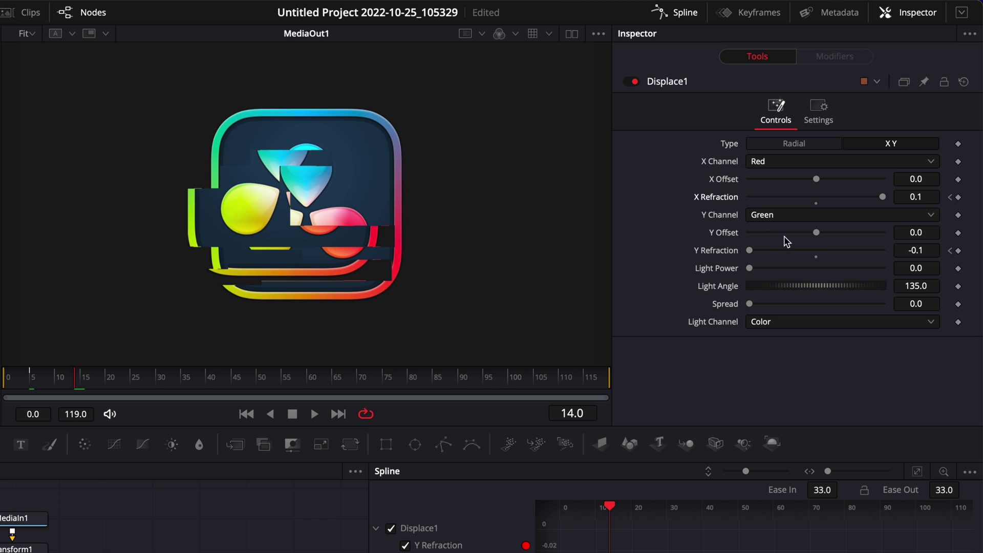
drag(752, 252, 883, 251)
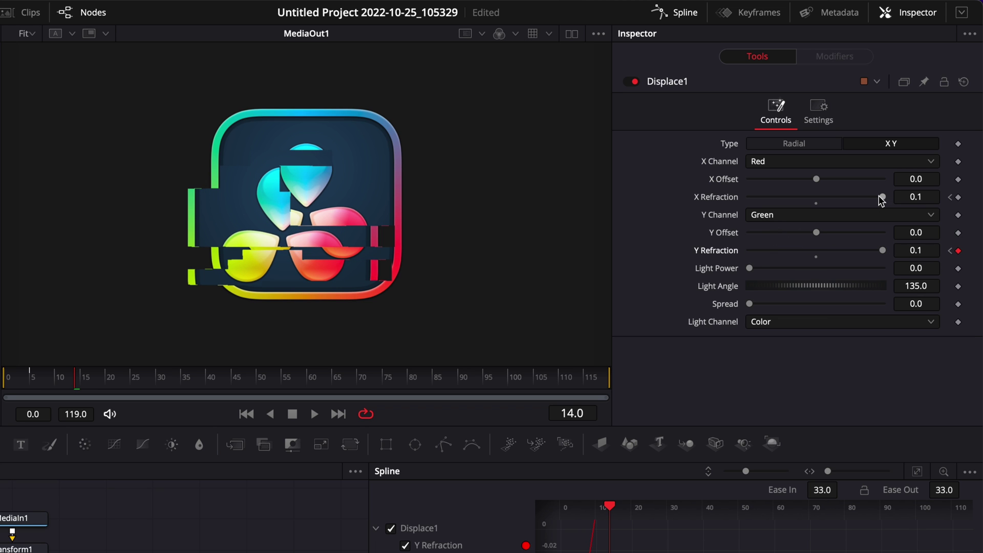
drag(882, 199, 712, 192)
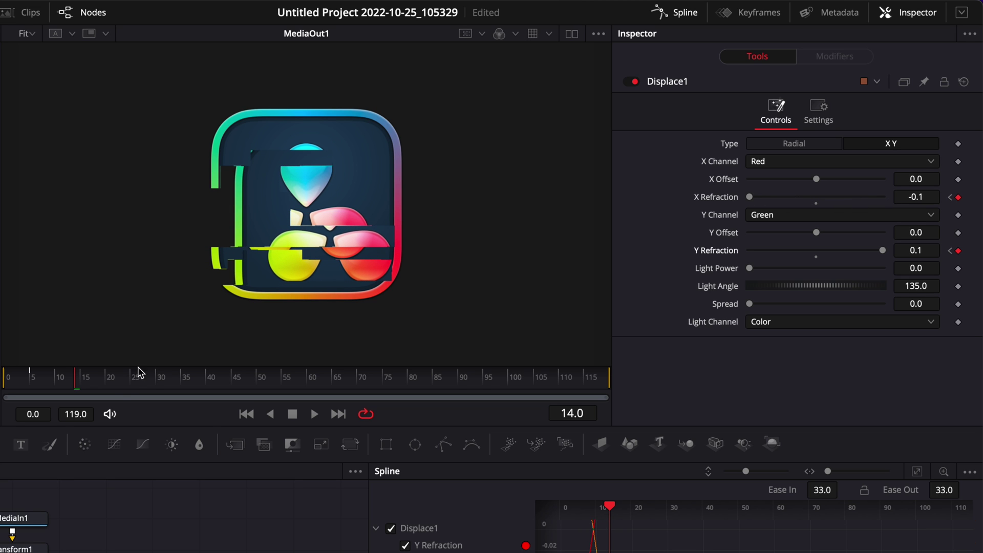
- At frame 27, keyframe Displace1's X Refraction at -0.017 and Y Refraction at 0.026, then play back the animation
drag(136, 379, 144, 380)
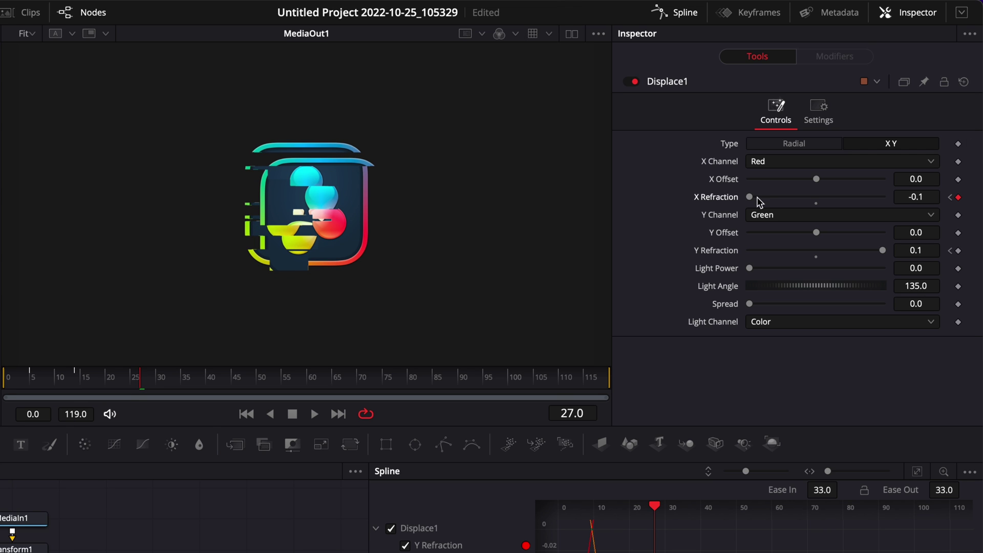
drag(751, 200, 805, 196)
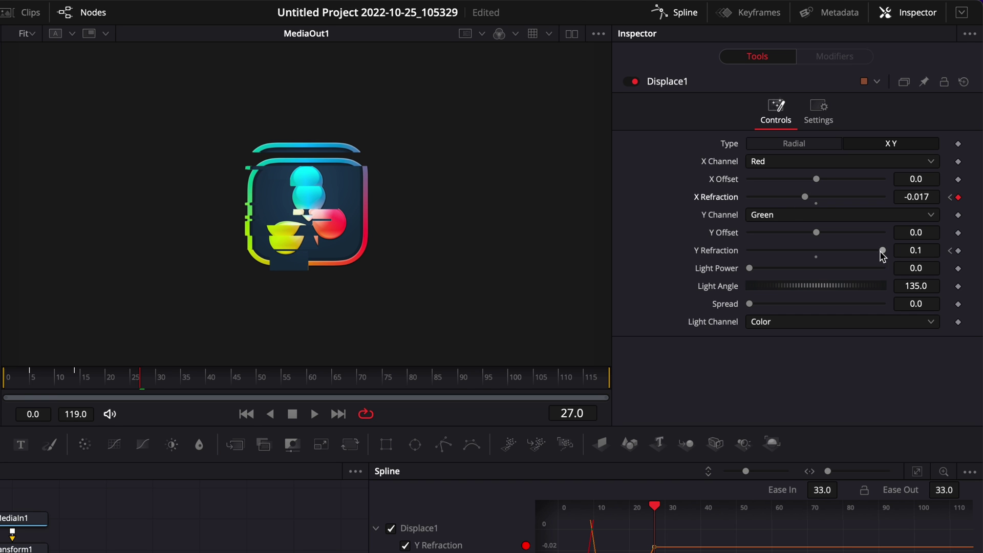
drag(882, 251, 834, 252)
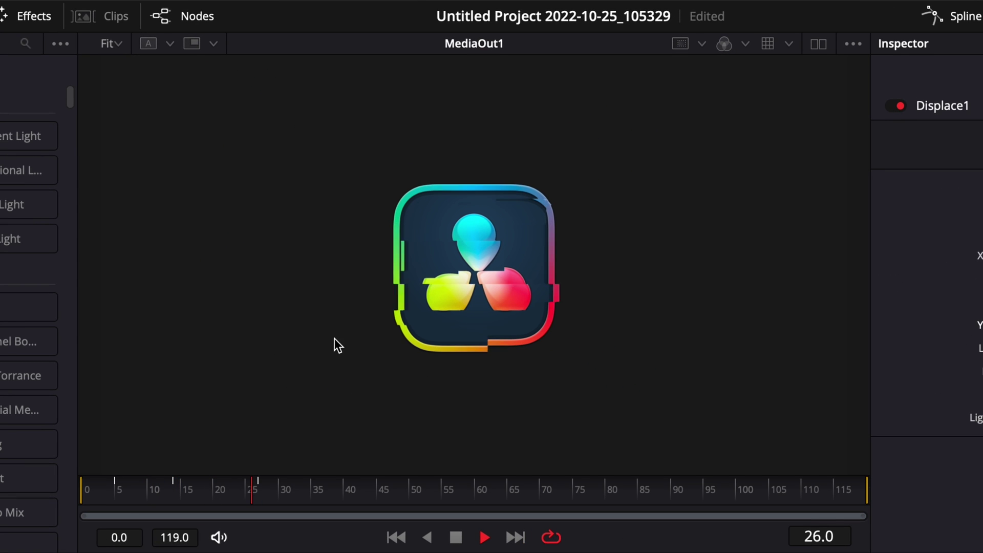
key(space)
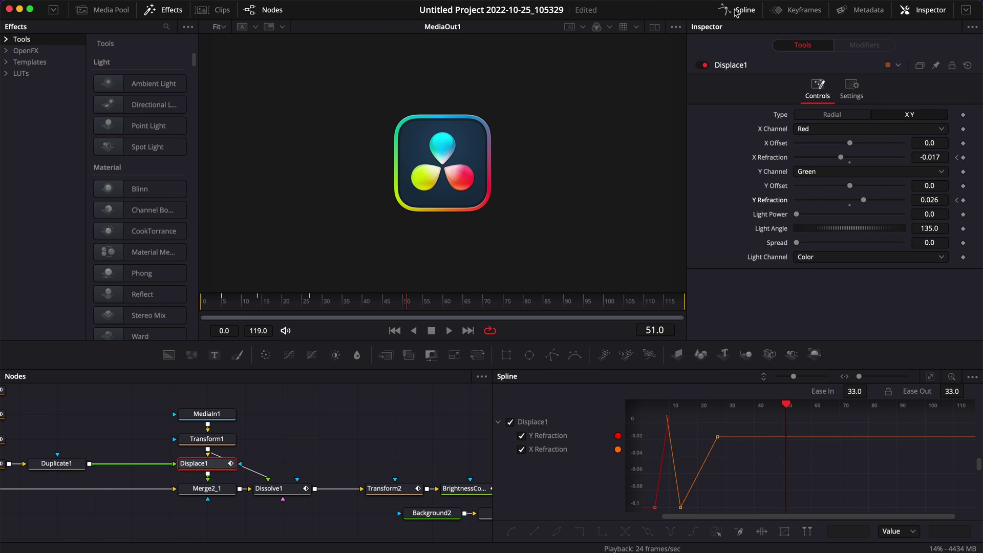
- Close the Spline editor and move the Rectangle, Duplicate1, MediaIn1, Transform1 and Displace1 nodes up to free space above the main row
click(736, 13)
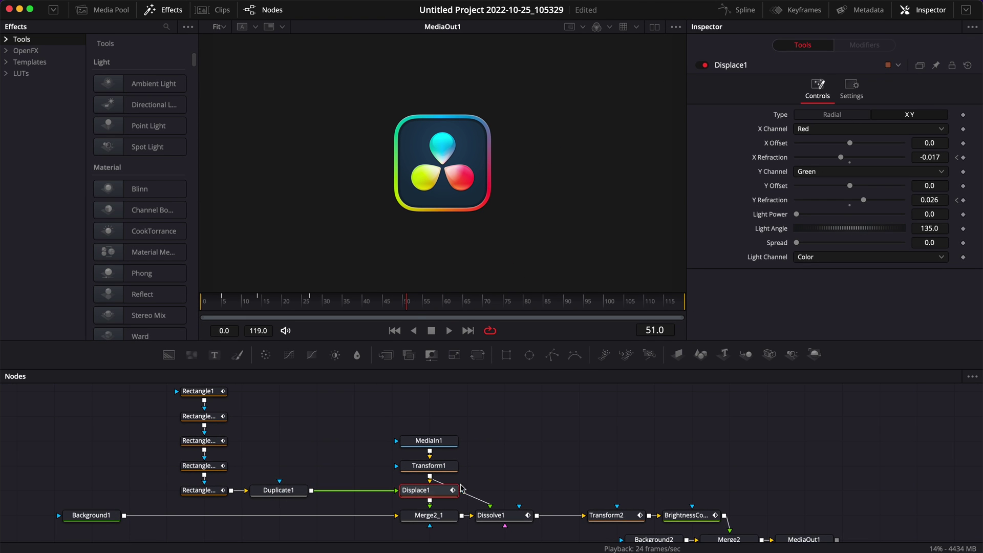
drag(530, 498, 141, 385)
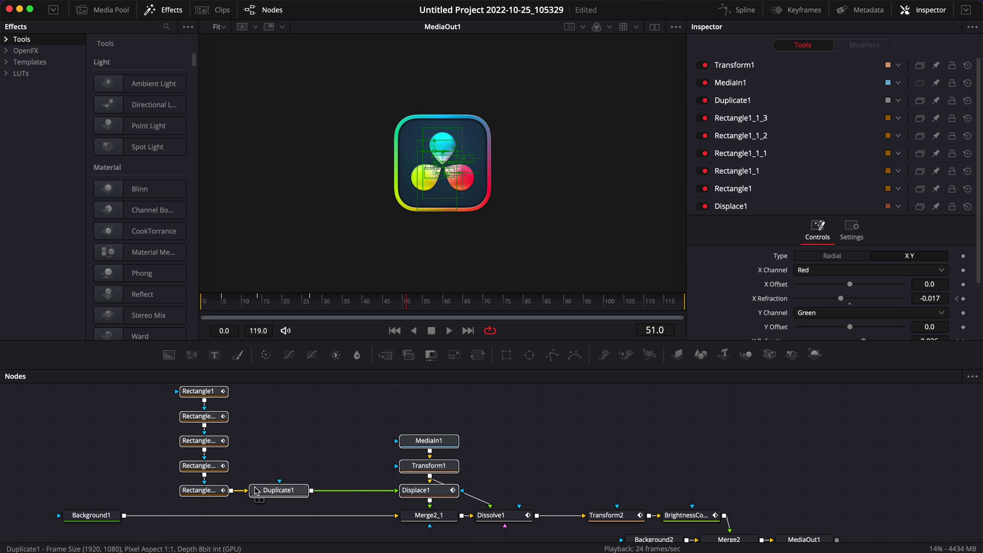
drag(266, 494, 265, 395)
click(267, 395)
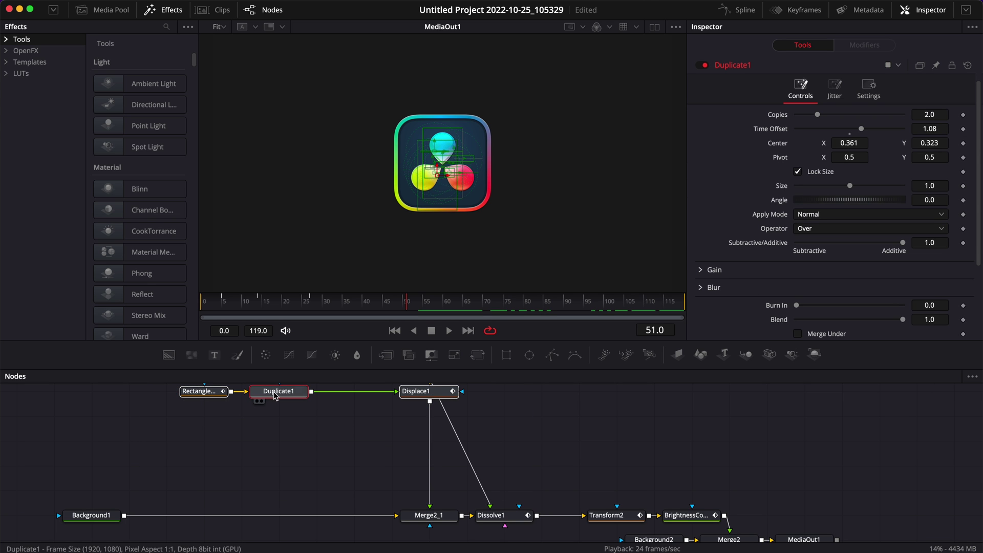
click(341, 463)
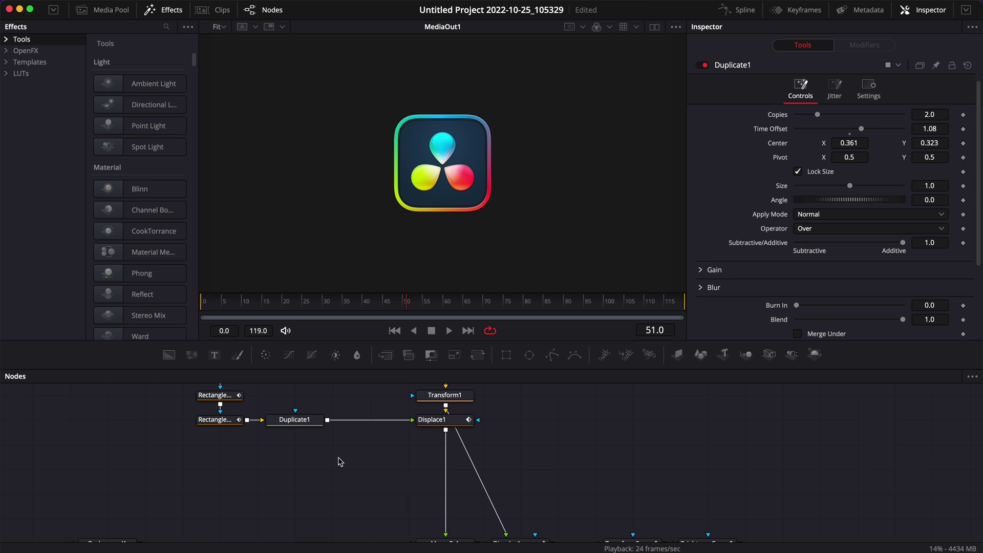
- Add a Bitmap node fed by Displace1's output and show it in the viewer
key(shift+space)
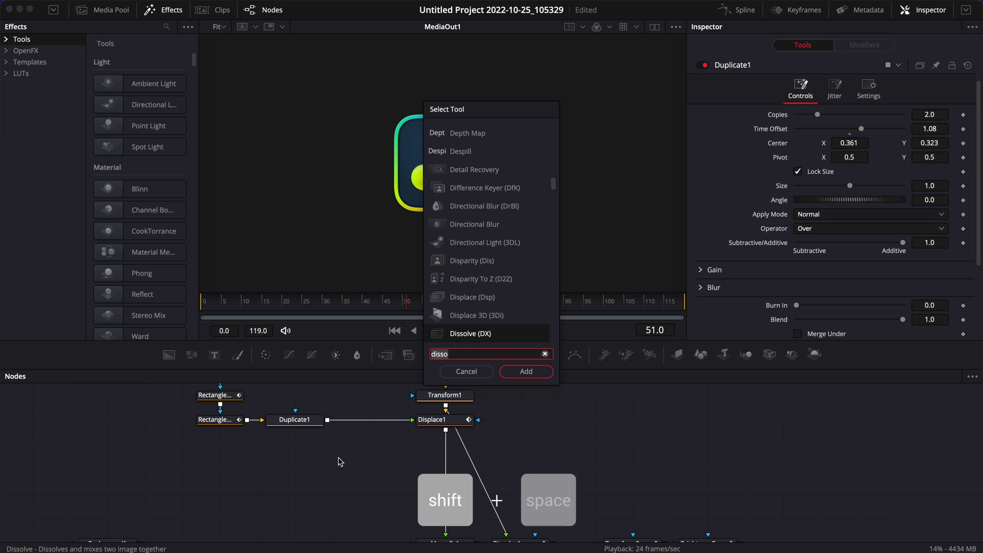
text(bit)
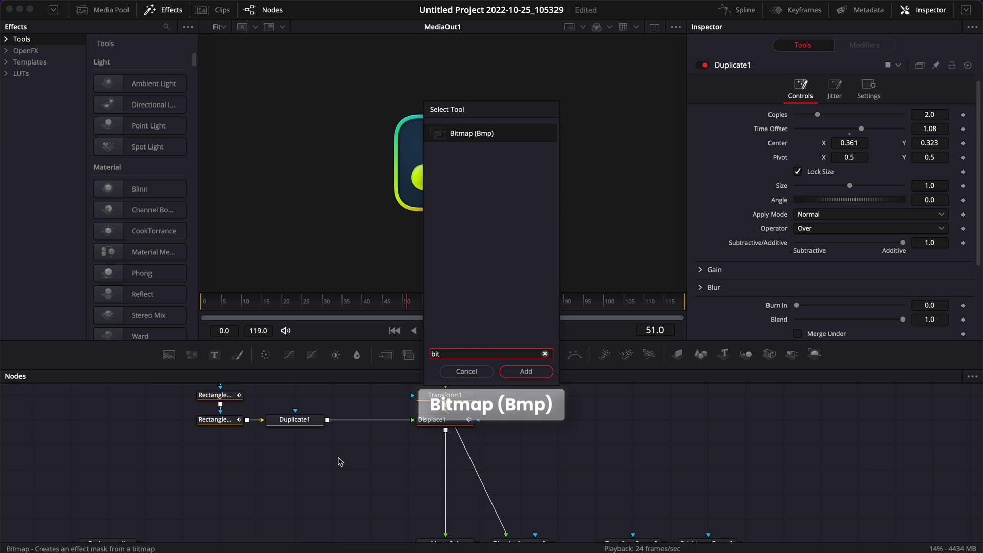
key(Return)
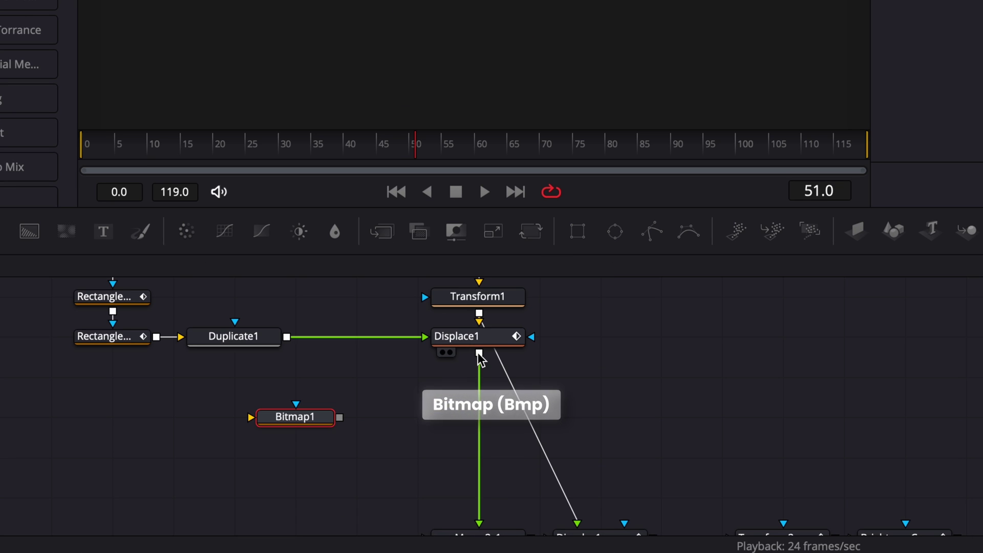
drag(445, 430, 420, 438)
drag(434, 366, 252, 424)
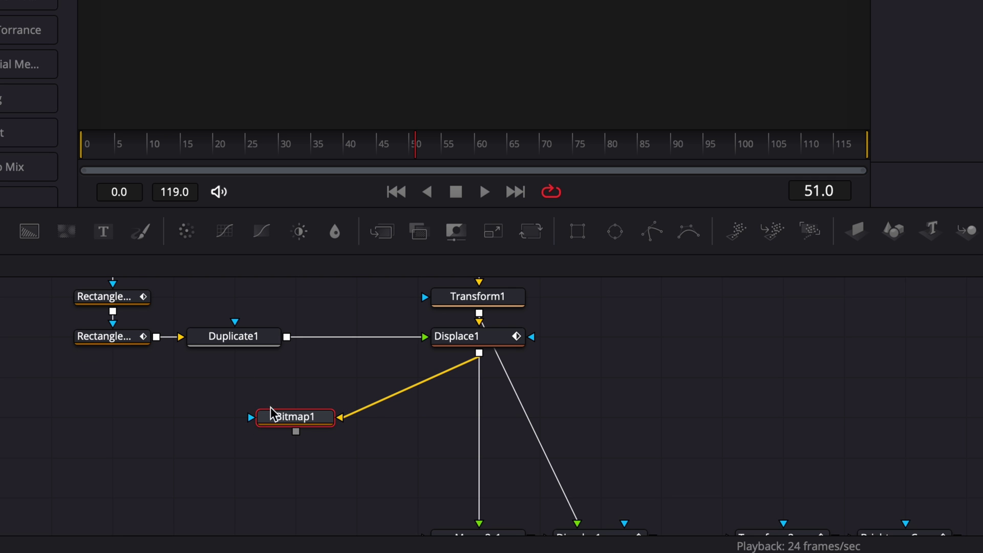
click(274, 435)
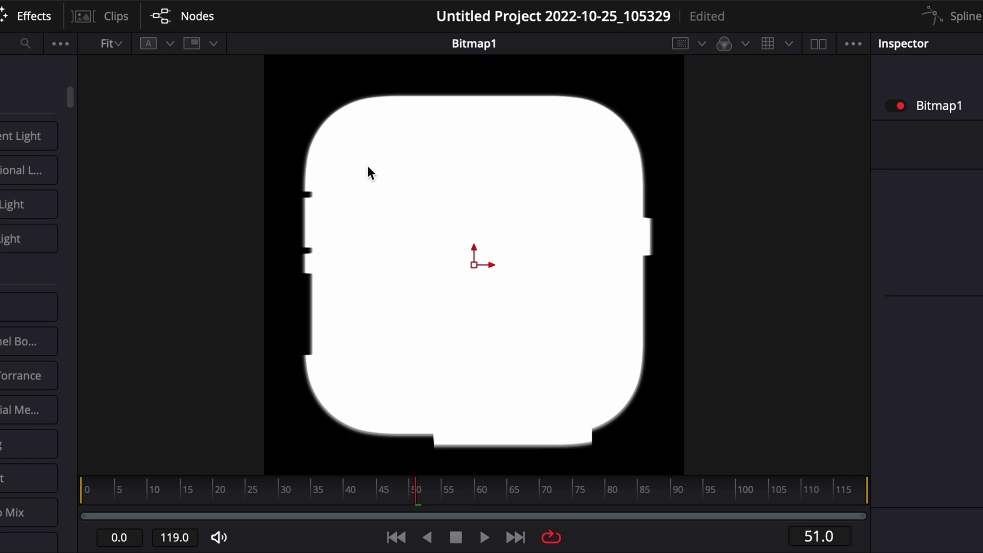
- At frame 38, add a Background node near Bitmap1 and set its colour to Cyan
drag(405, 492, 332, 495)
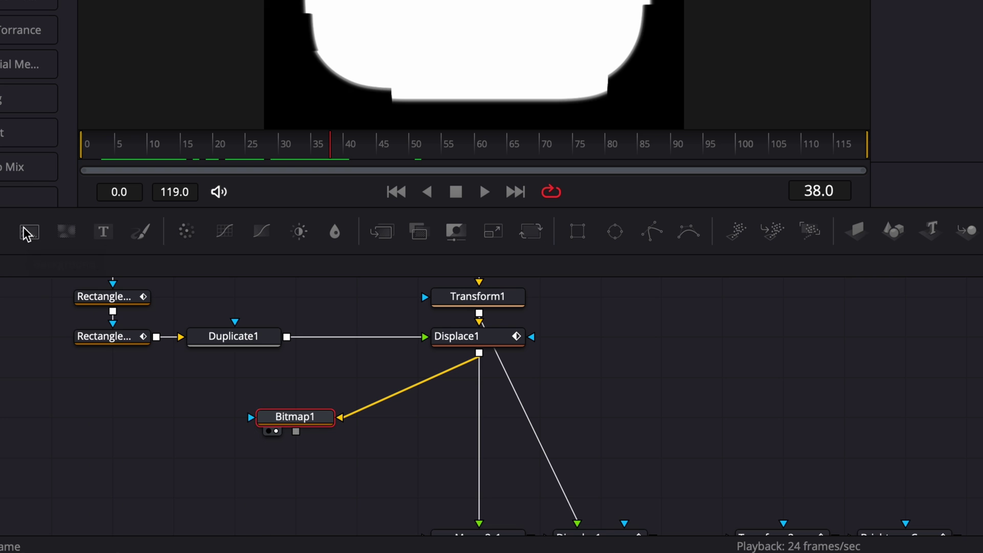
drag(27, 233, 173, 459)
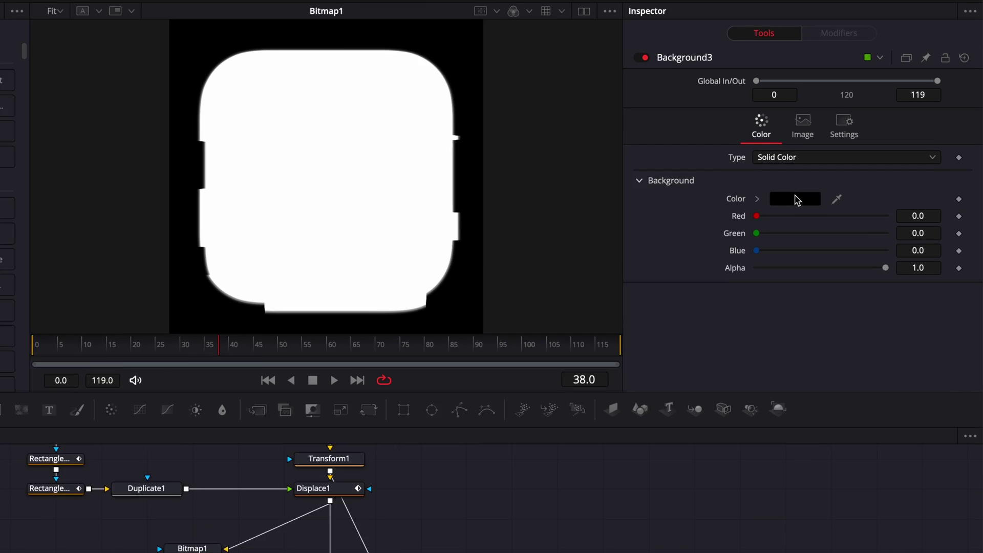
click(823, 180)
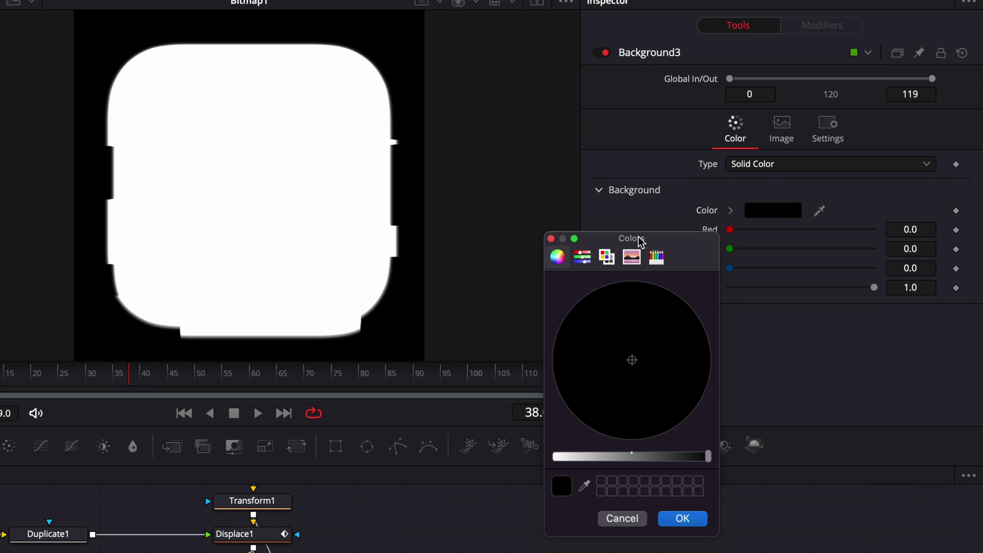
click(583, 258)
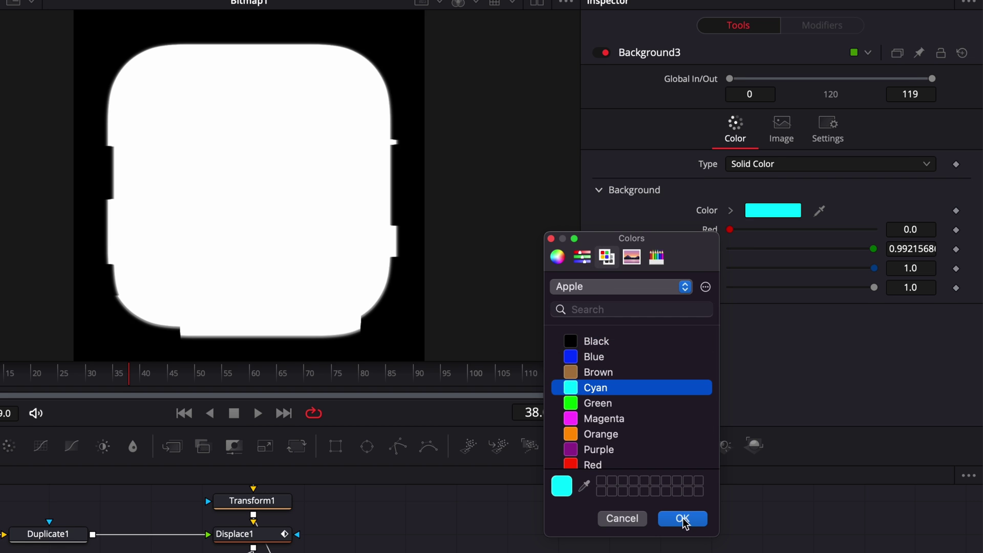
click(683, 518)
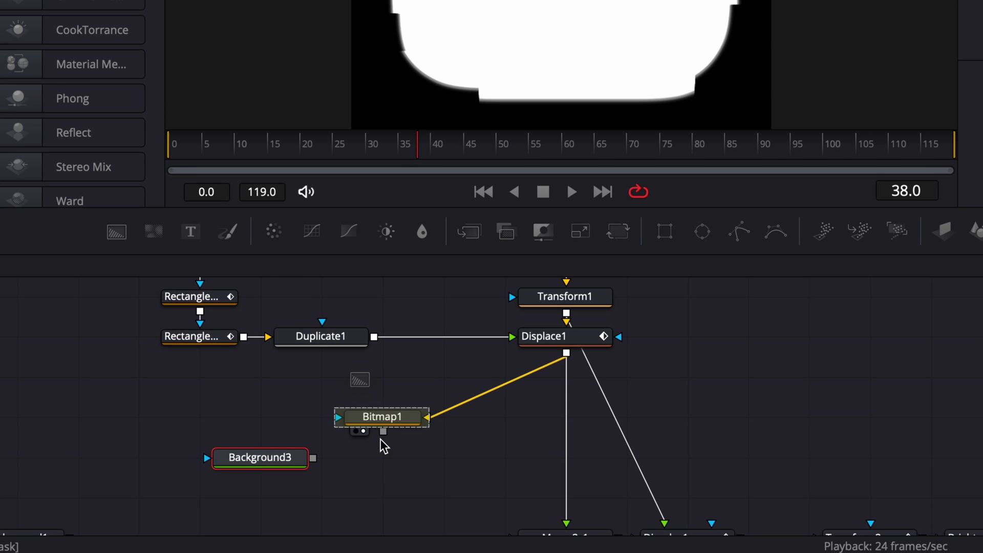
- Add a second Background node directly below Bitmap1 and set its colour to Red
key(ctrl+v)
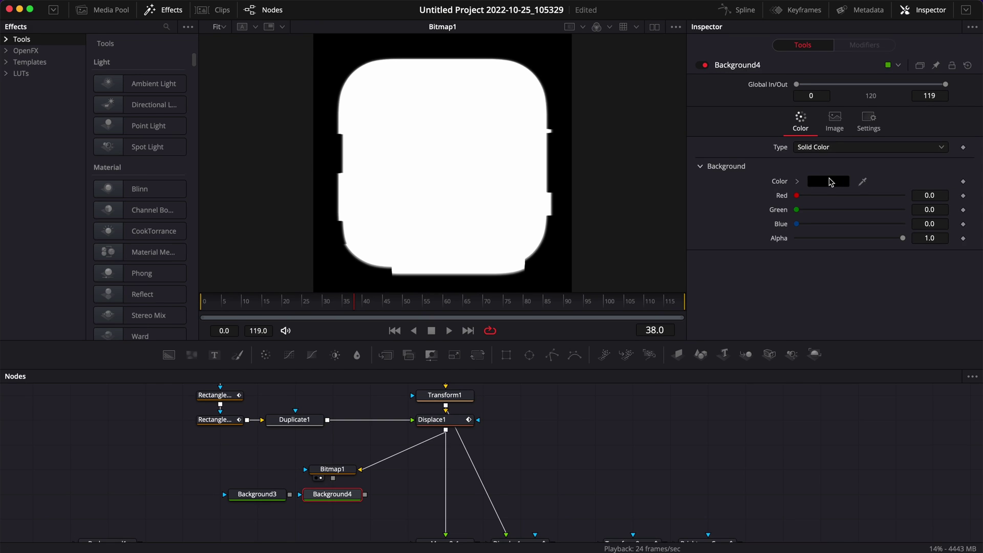
click(830, 181)
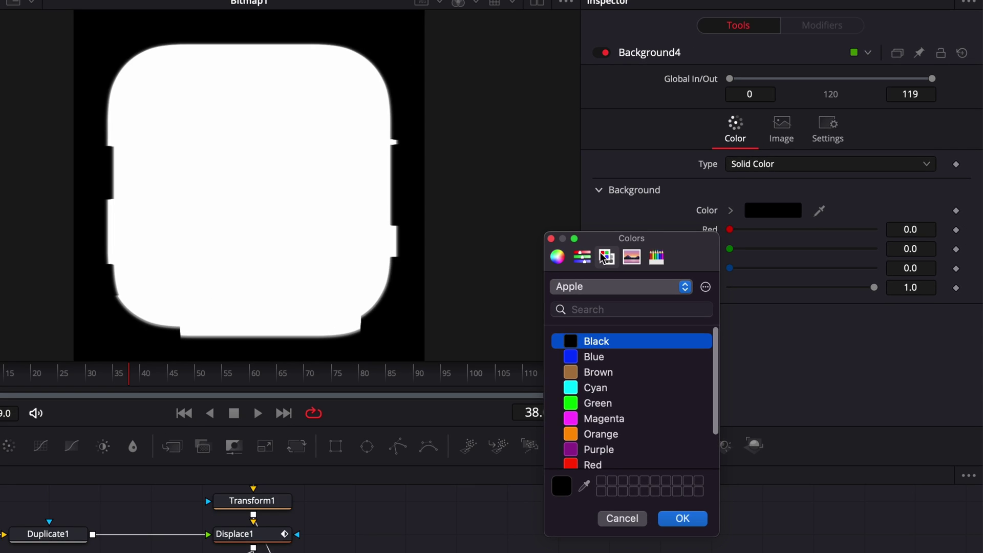
click(569, 464)
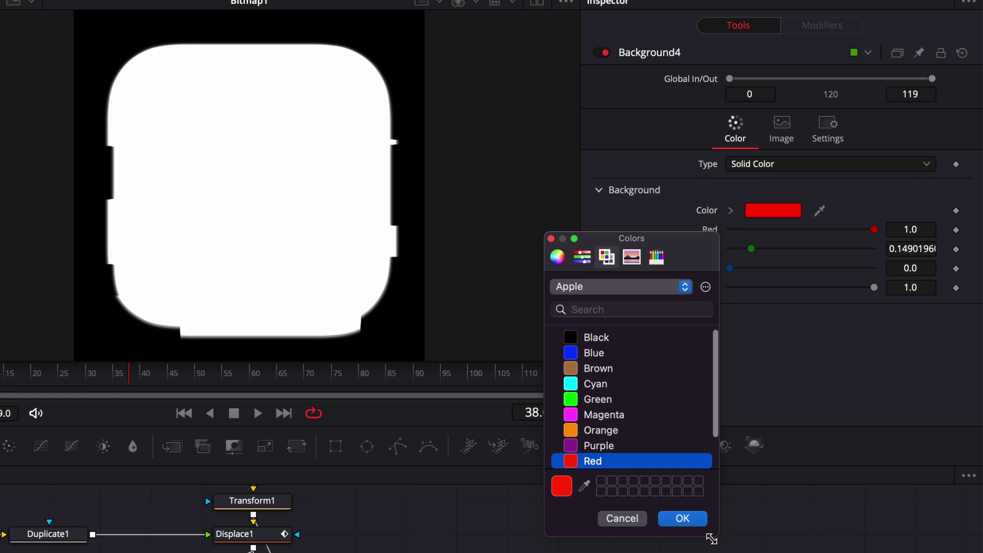
click(682, 518)
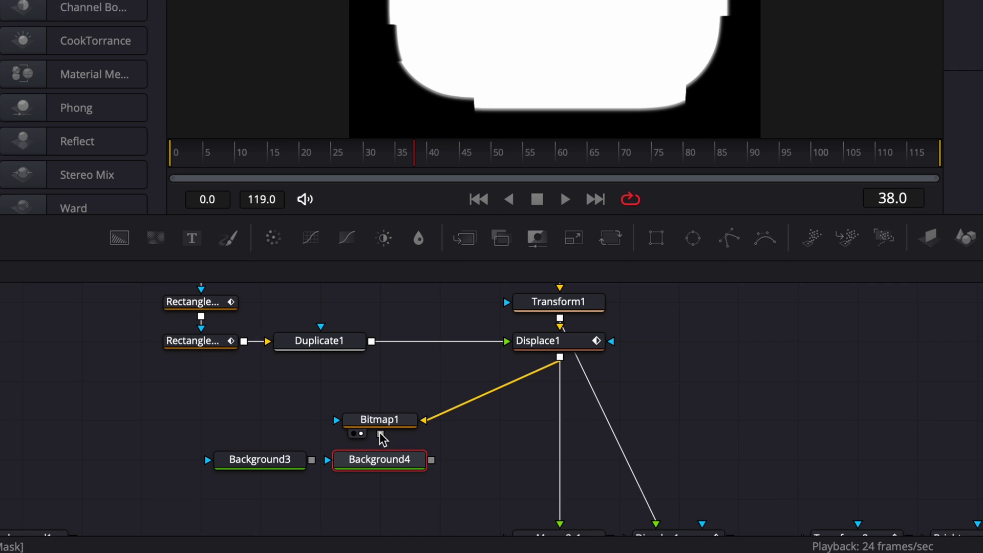
- Connect Bitmap1's output as the mask of both Background3 and Background4, viewing each masked colour in the viewer
drag(332, 478, 255, 508)
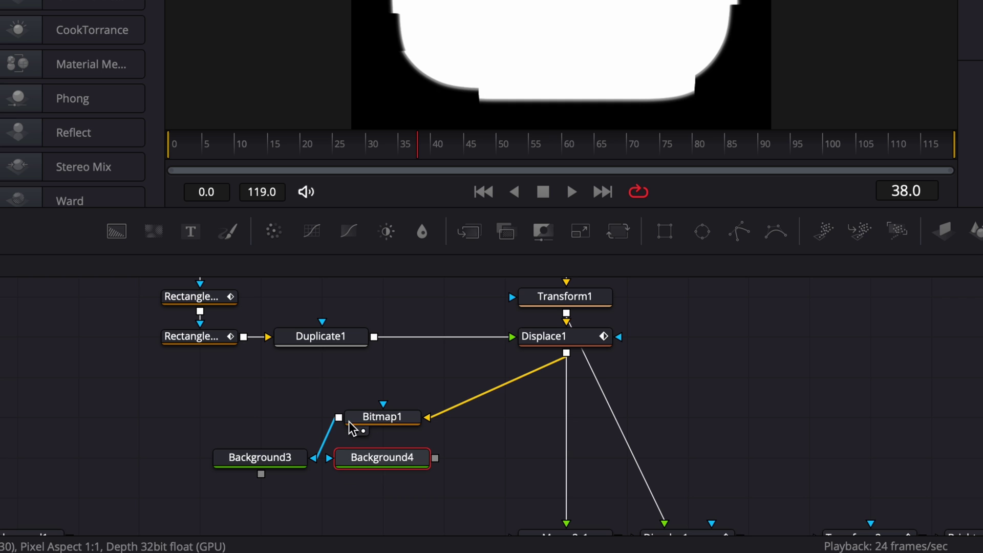
drag(340, 418, 365, 459)
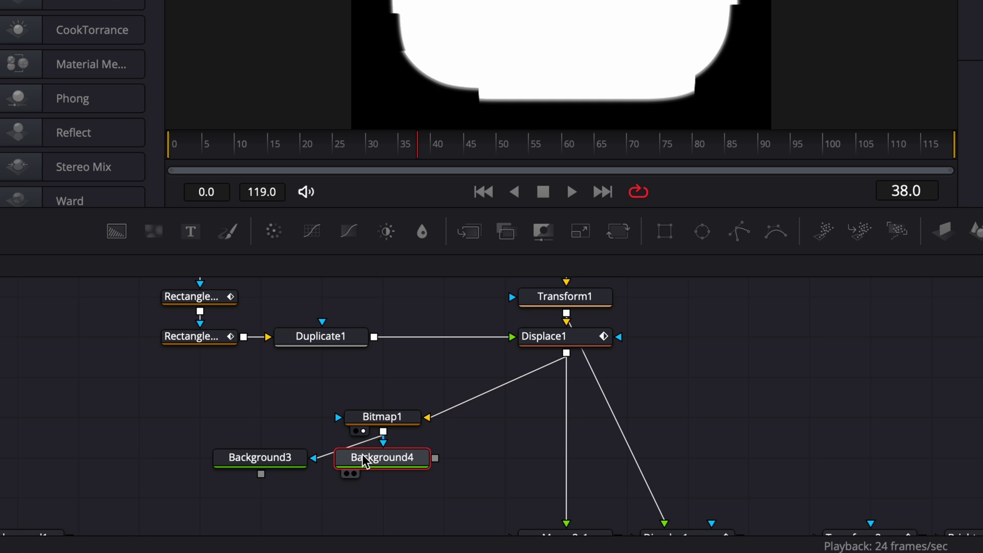
click(354, 475)
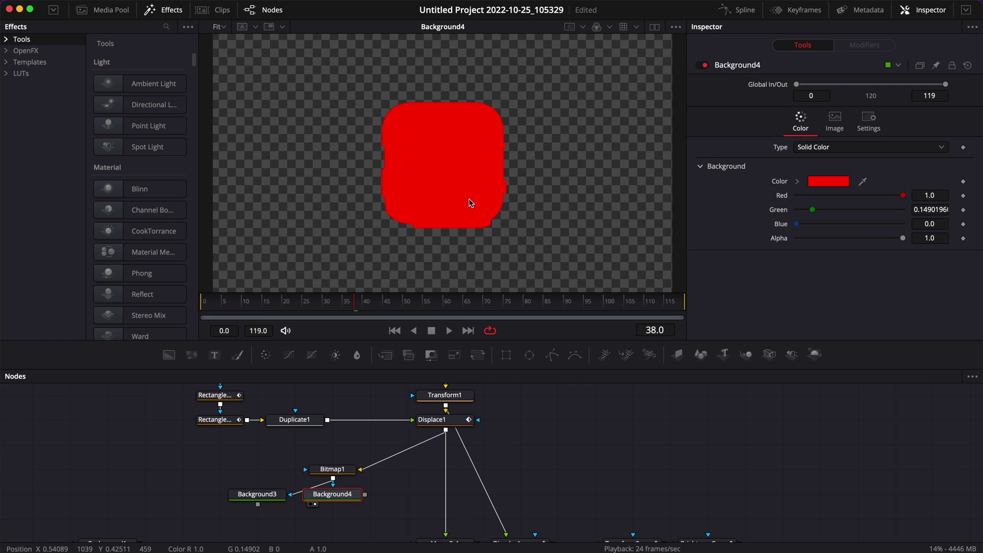
click(236, 504)
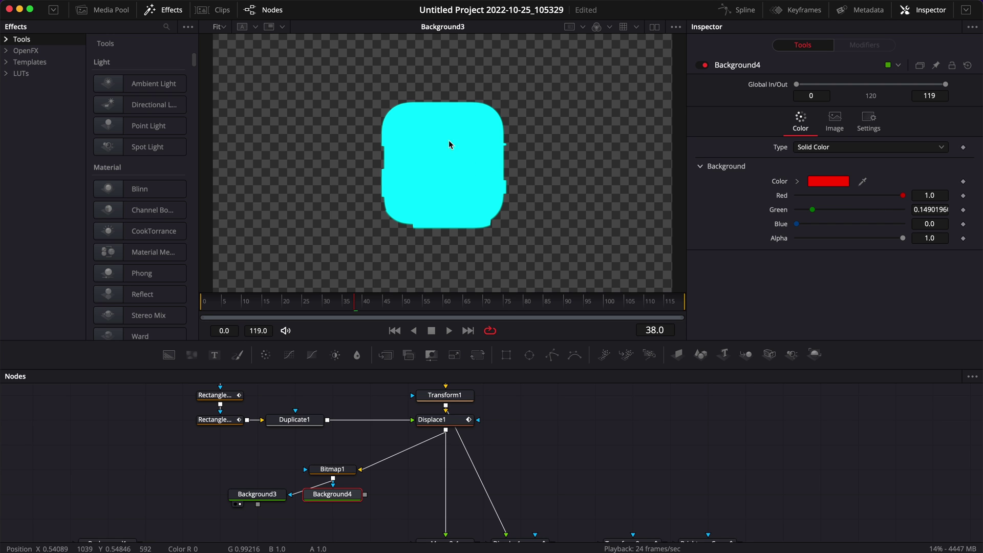
- Add a Transform node below Background3, feed it from that background, and merge its output over Background1
scroll(261, 485, down, 3)
click(262, 485)
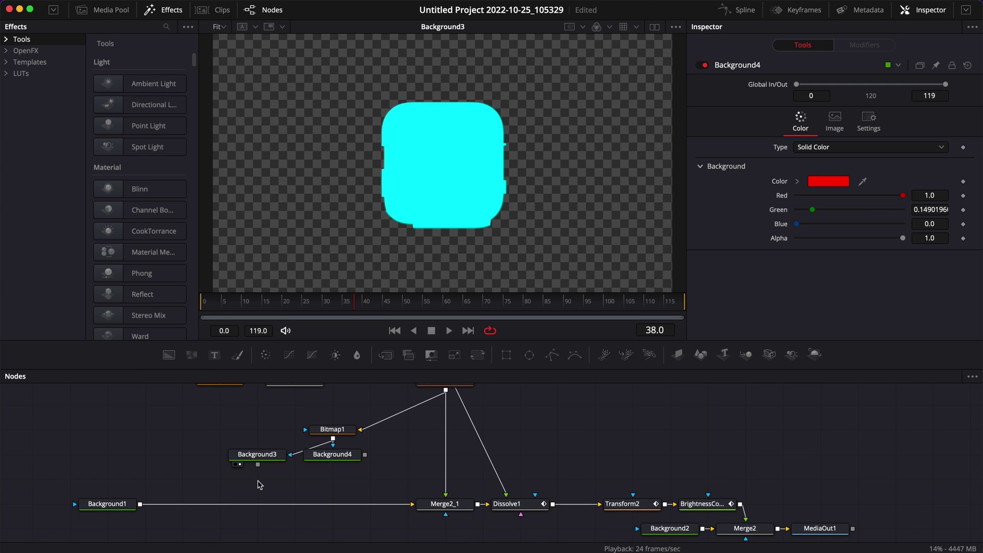
key(shift+space)
text(bit)
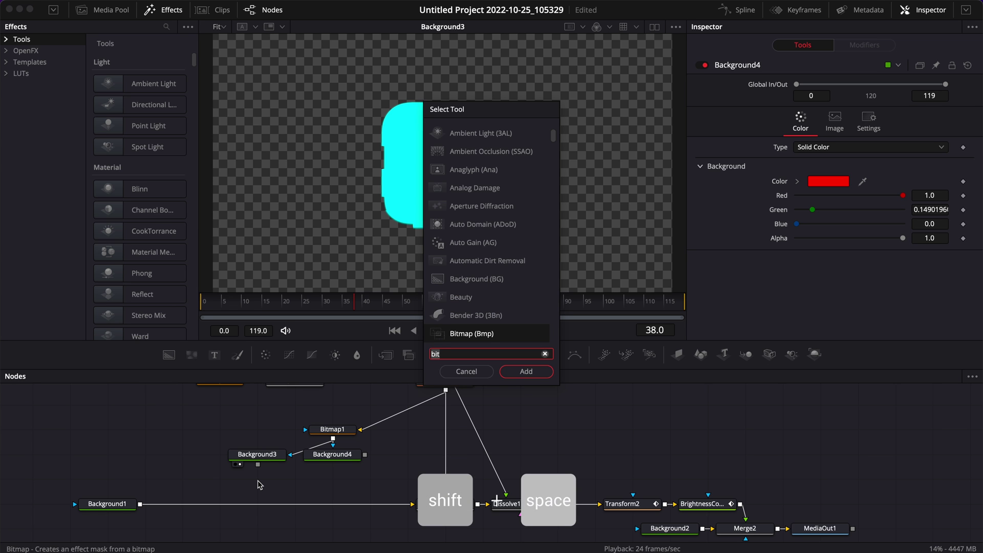
key(BackSpace)
key(BackSpace)
key(BackSpace)
text(tran)
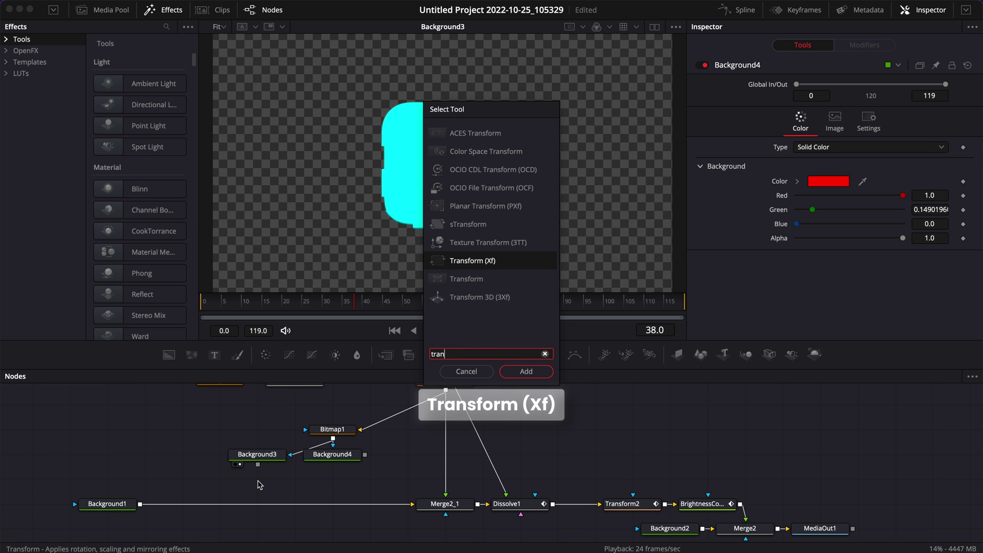
key(Return)
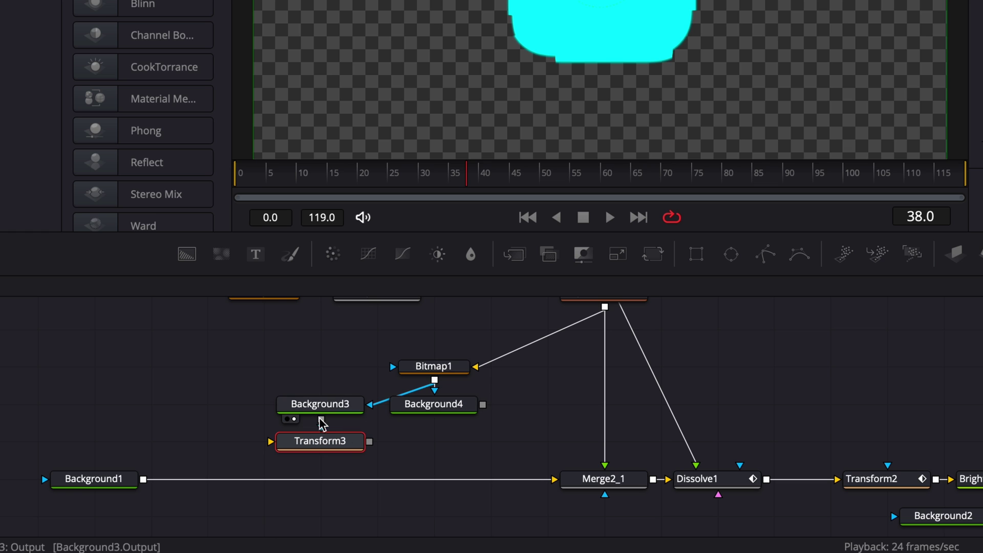
drag(321, 420, 129, 483)
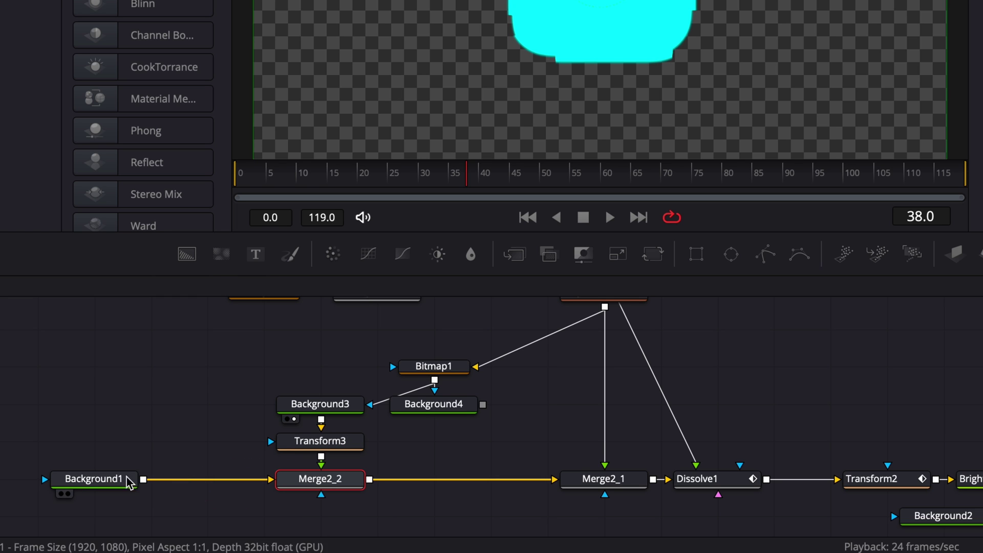
- Add a Transform node after Background4, place it below that background, and merge its output over Merge2_2
click(448, 410)
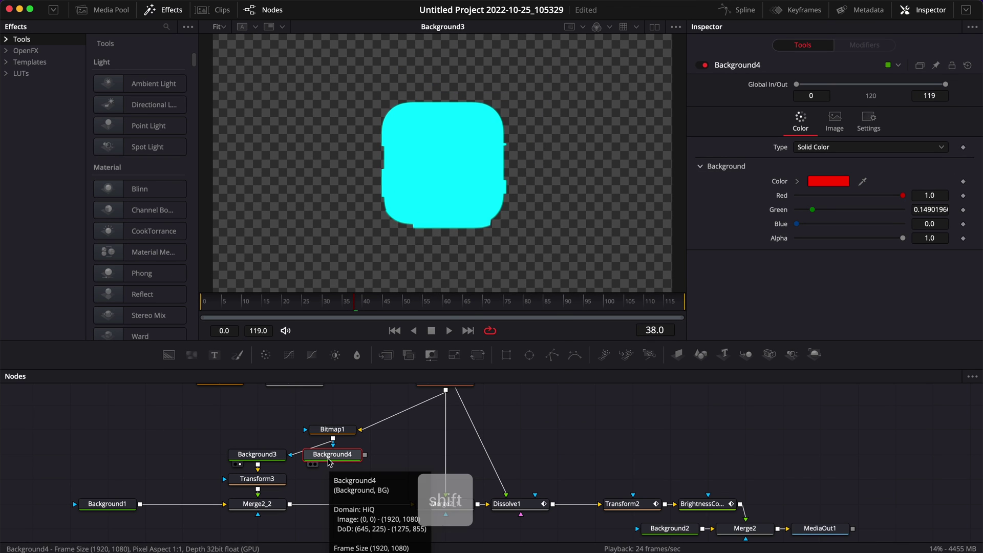
key(shift+space)
text(tran)
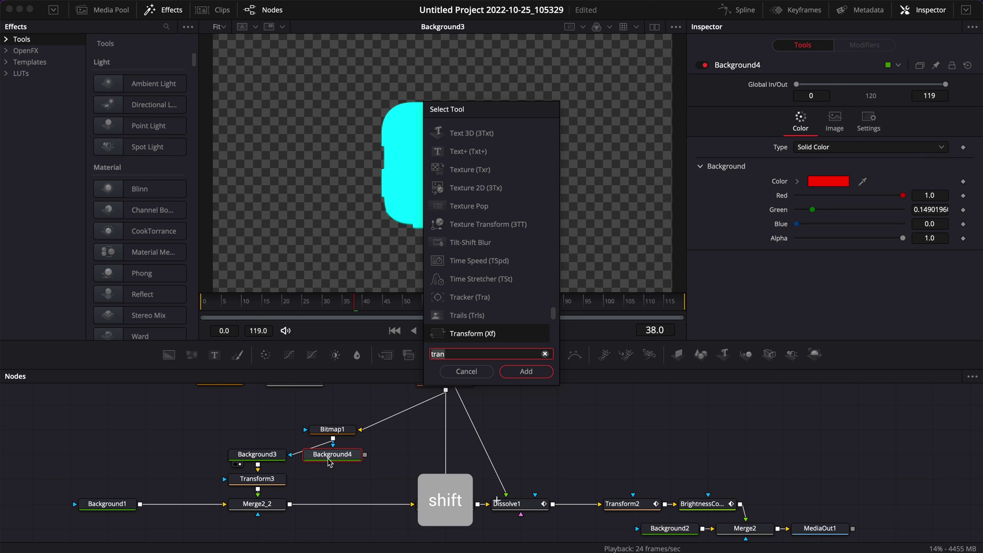
key(Return)
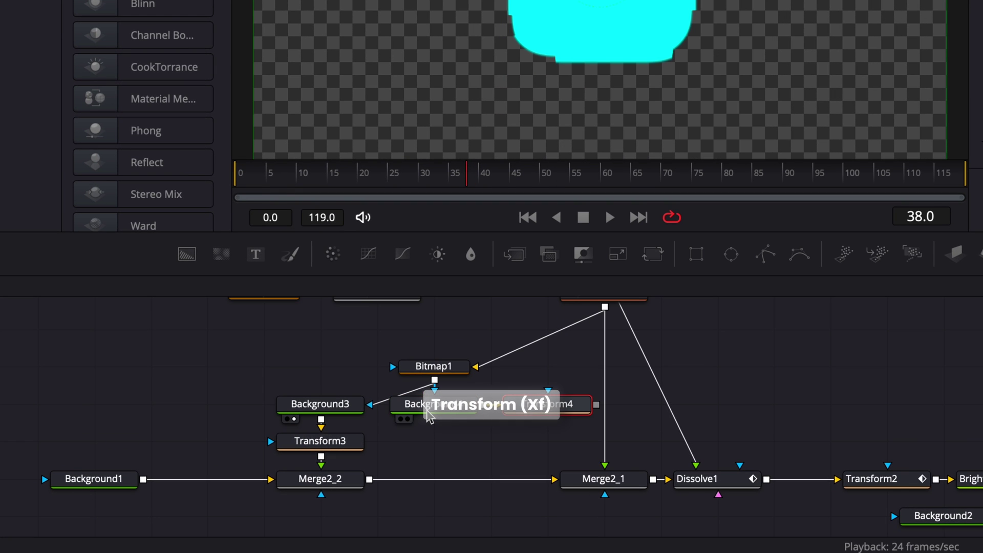
drag(525, 410, 378, 441)
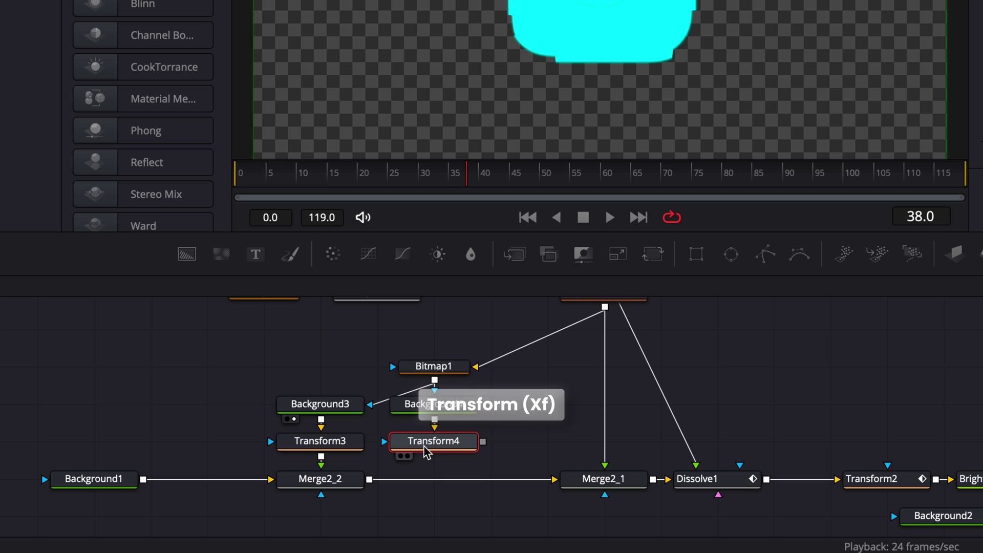
drag(483, 444, 372, 481)
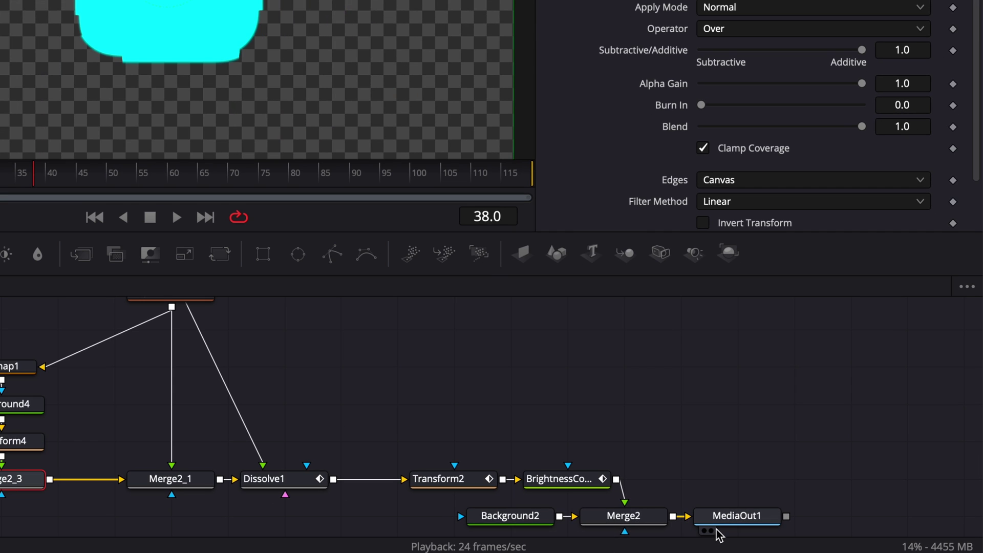
- View MediaOut1 at frame 13 and set Transform3's Center to X 0.495, Y 0.51
click(713, 532)
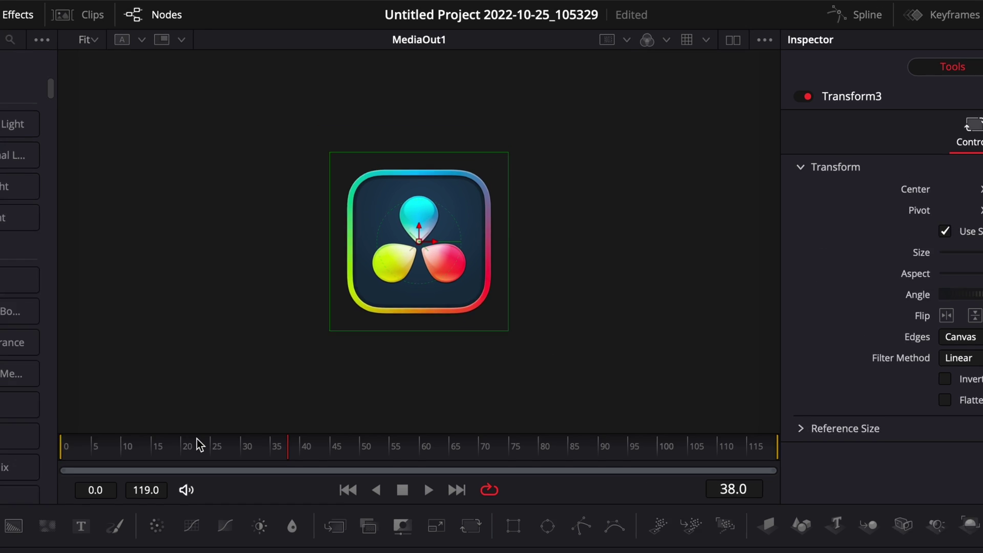
drag(200, 446, 136, 450)
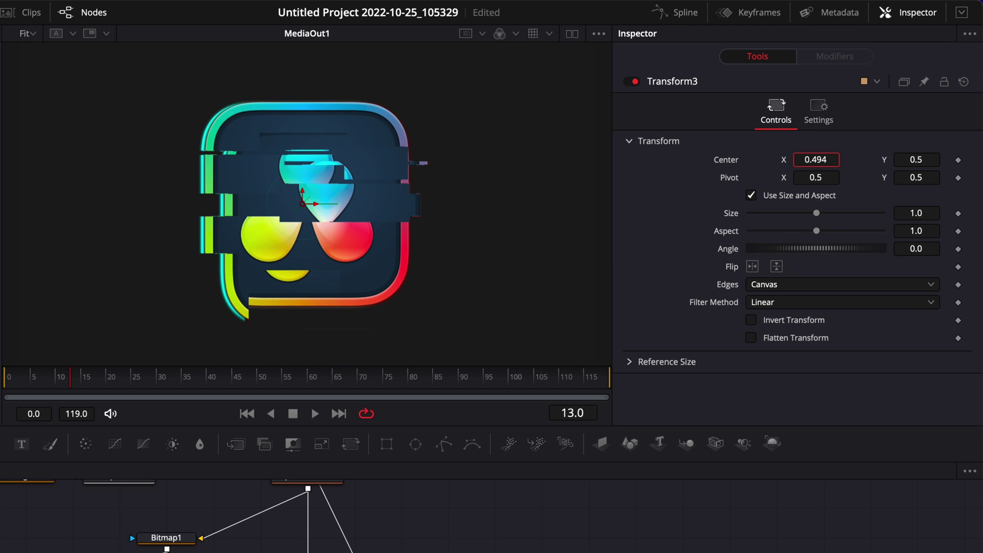
drag(816, 160, 817, 160)
drag(912, 160, 912, 161)
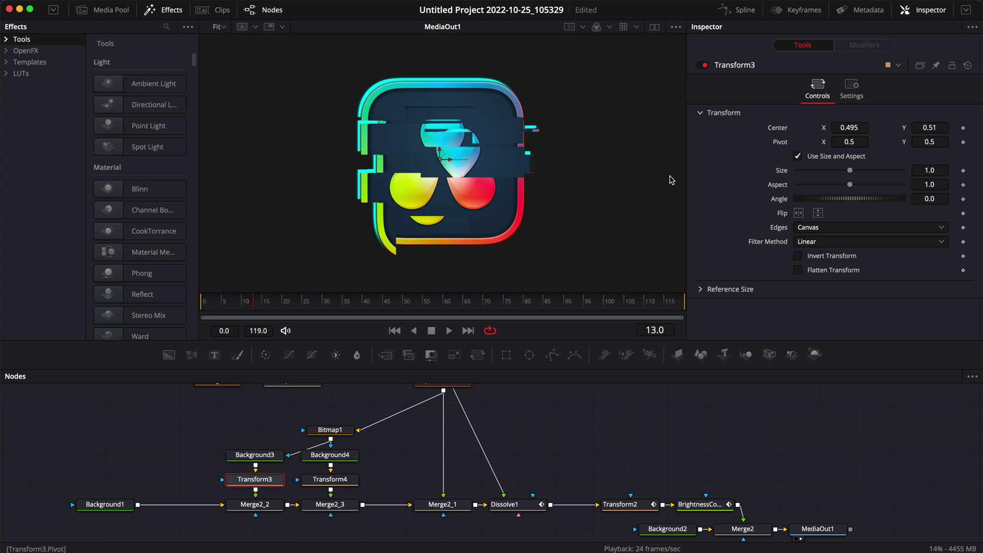
- Set Transform4's Center to X 0.505, Y 0.493, and check the colour offsets at frame 15
click(329, 481)
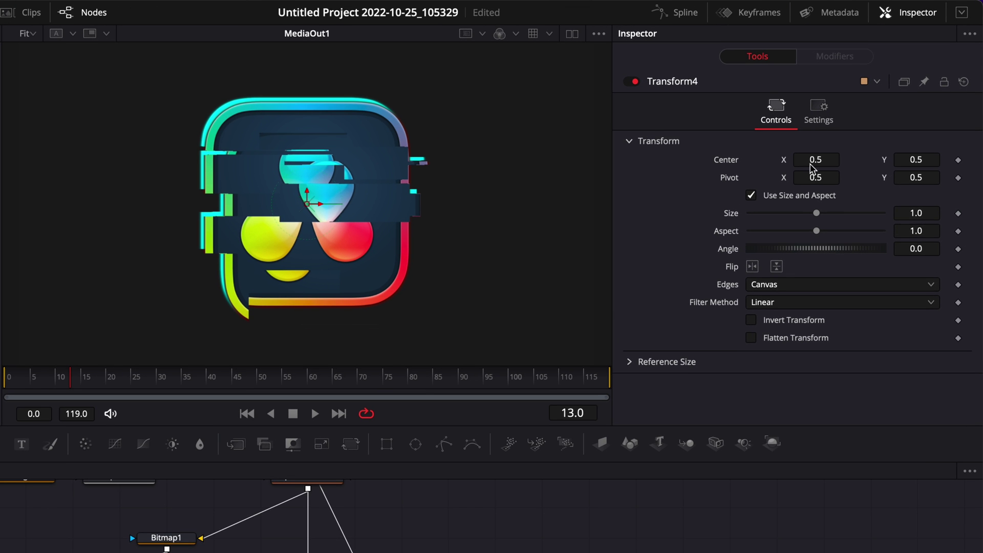
drag(811, 167, 813, 166)
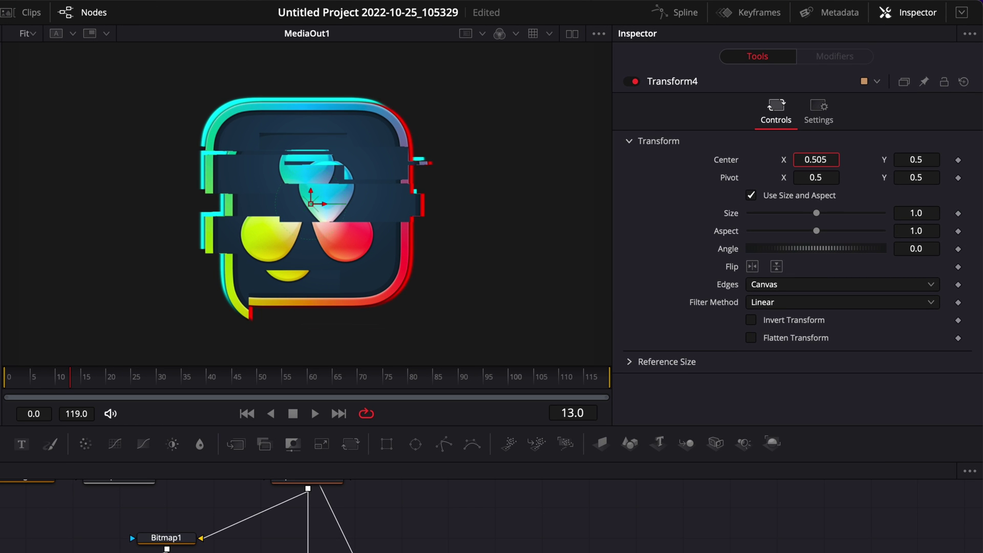
drag(925, 161, 920, 162)
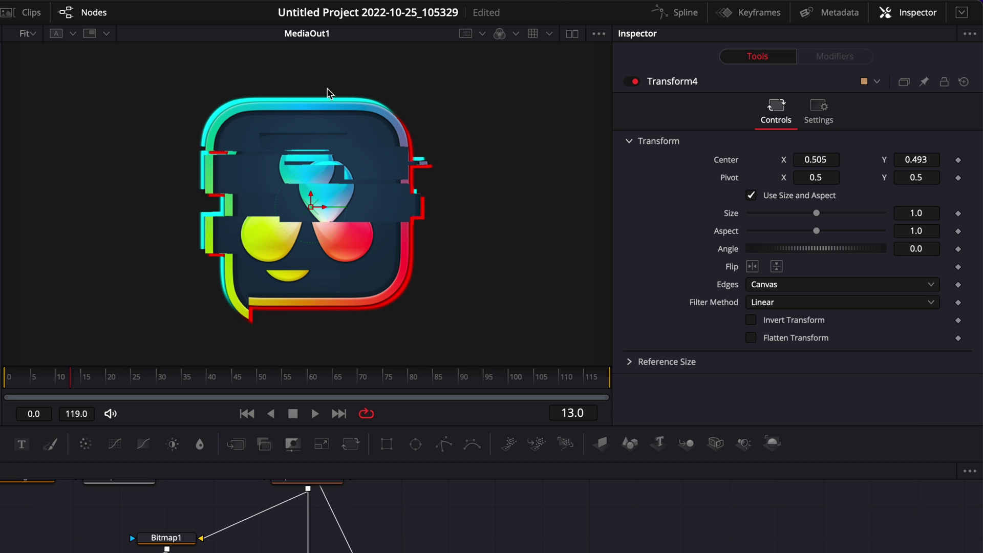
mouse_move(90, 379)
mouse_down()
mouse_move(70, 379)
mouse_move(93, 384)
mouse_move(84, 381)
mouse_up()
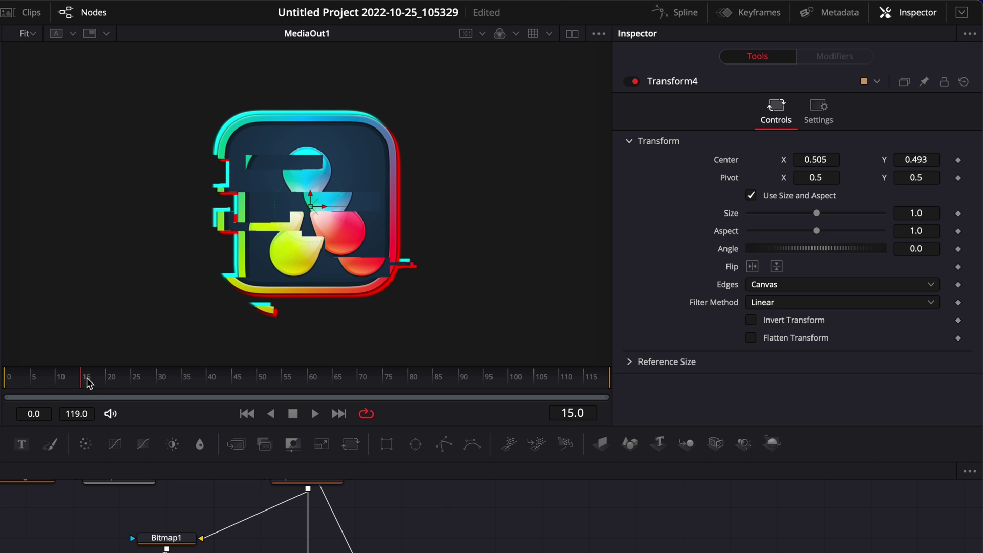
drag(88, 382, 86, 382)
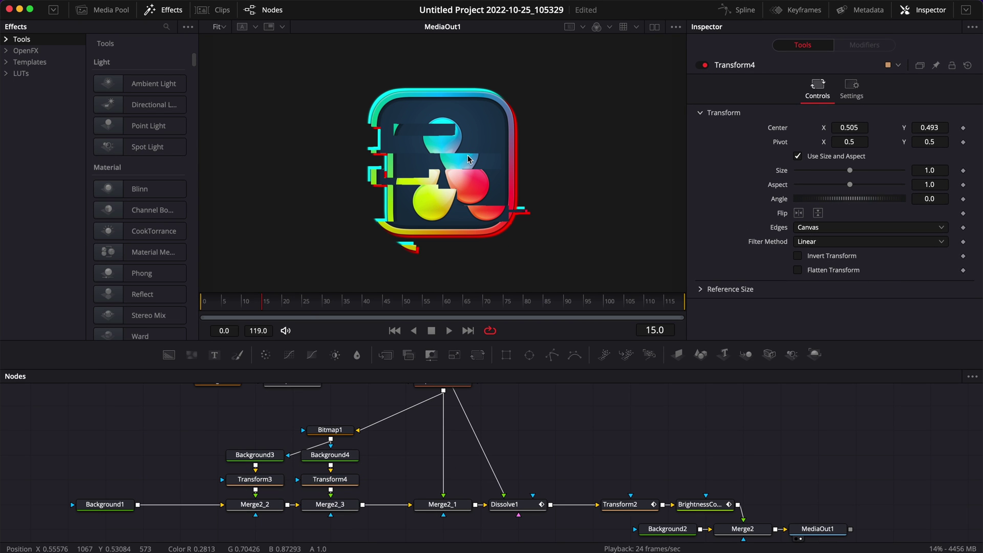
- Move Bitmap1 and the cyan and red Background, Transform and Merge nodes closer to Background1, then select Merge2_3
drag(233, 409, 295, 508)
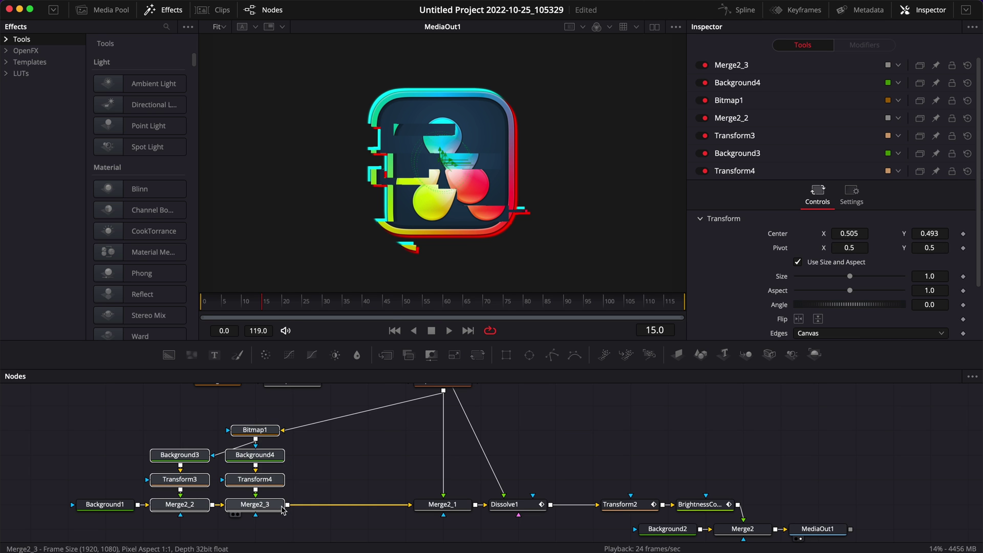
click(296, 508)
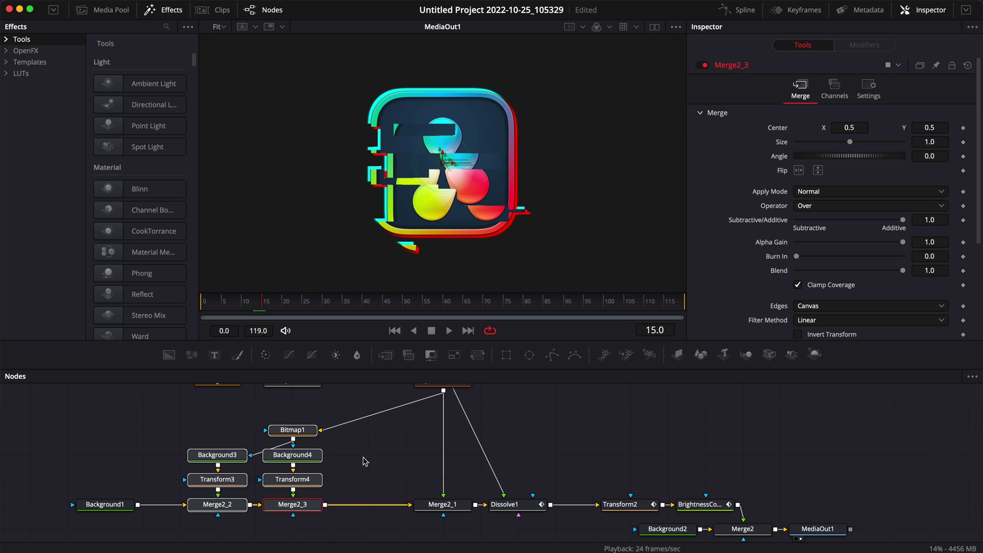
click(367, 483)
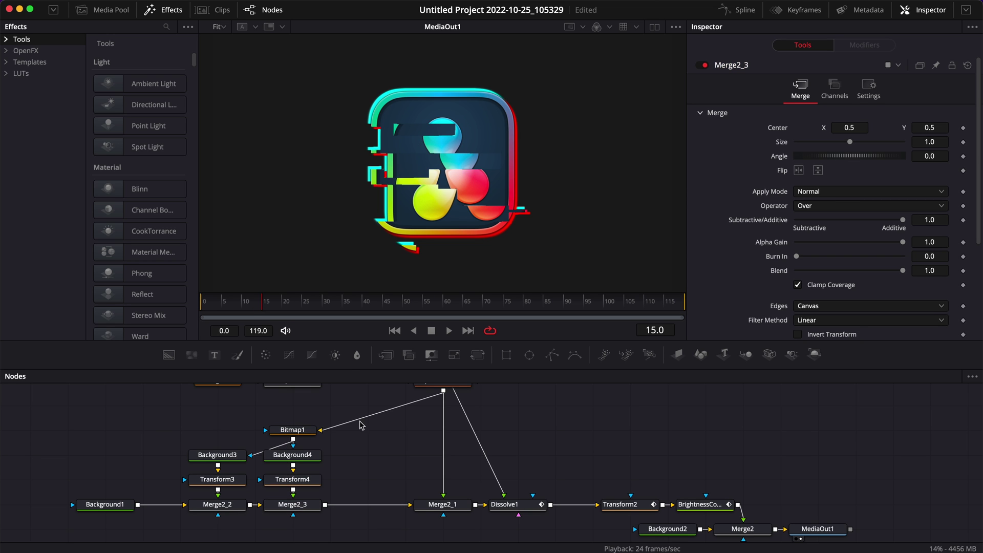
click(292, 509)
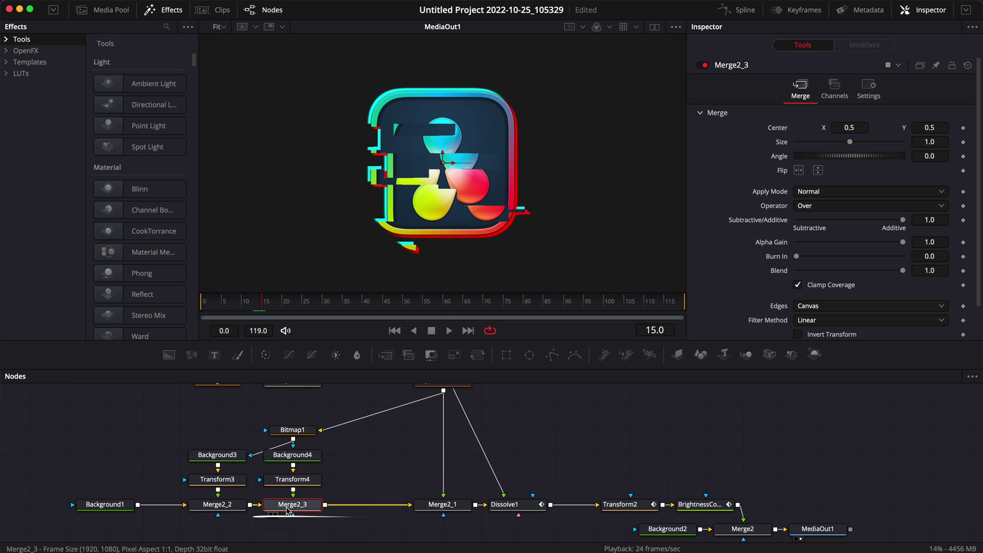
- Try a Glow (Glo) node between Merge2_3 and Merge2_1, check it around frame 27, and delete it
key(shift+space)
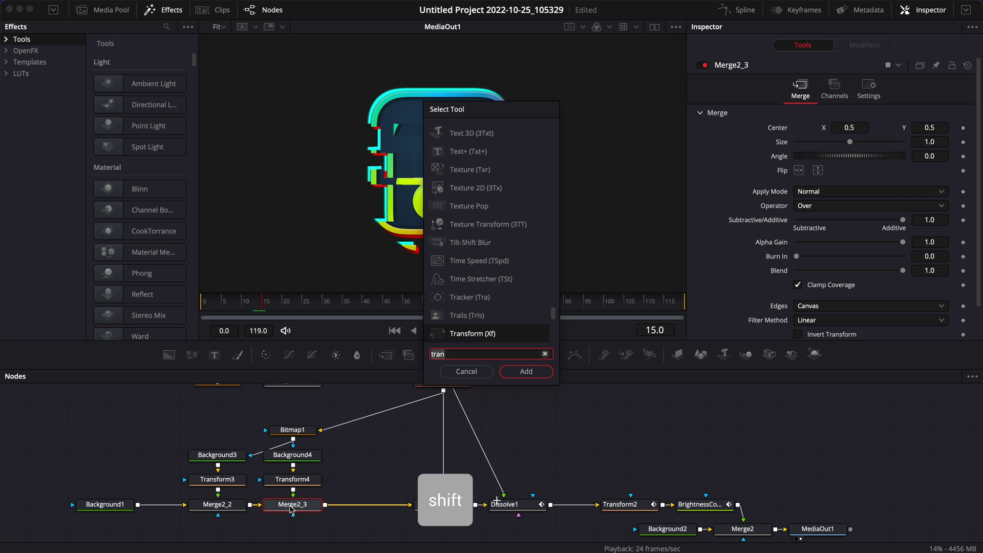
text(tran)
key(BackSpace)
key(BackSpace)
key(BackSpace)
key(BackSpace)
text(glow)
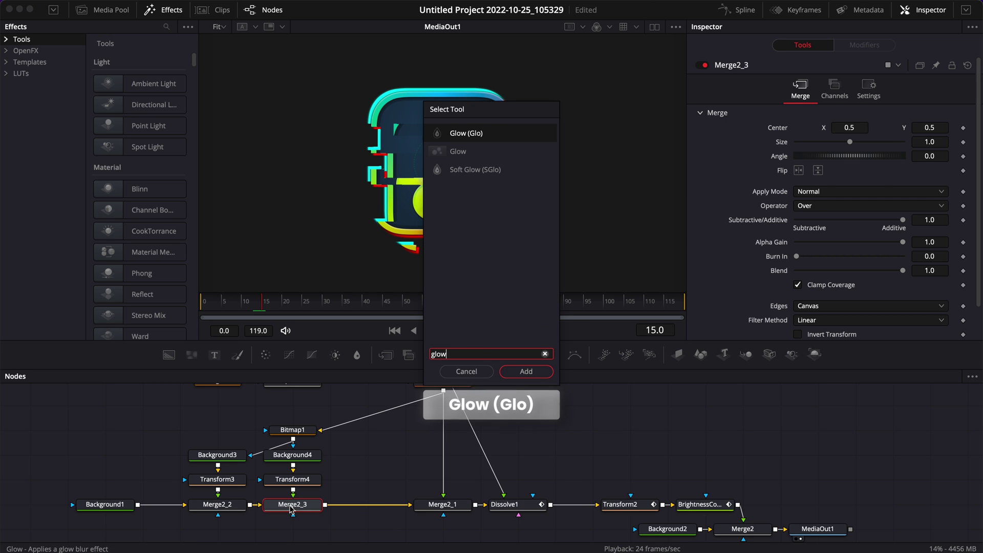
key(Return)
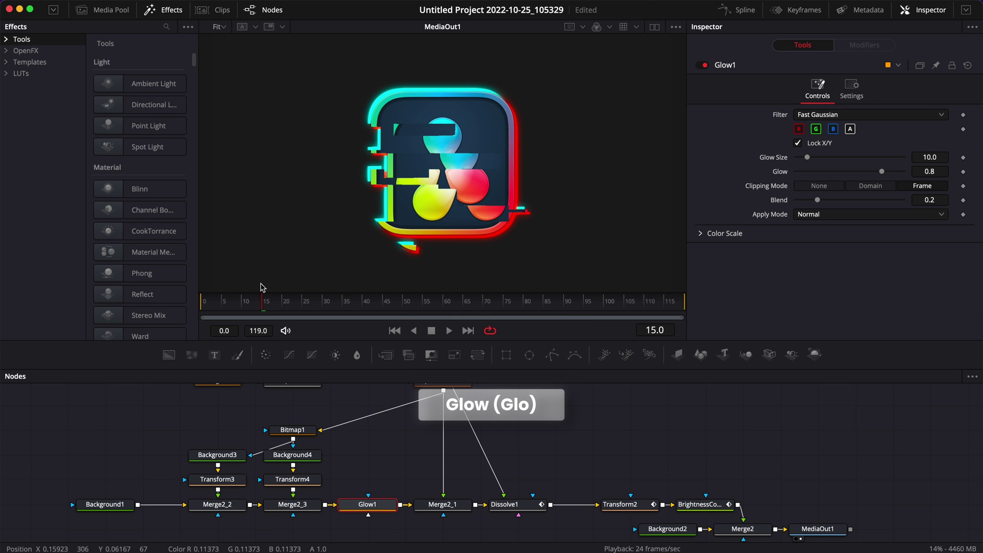
click(227, 306)
drag(227, 305, 313, 305)
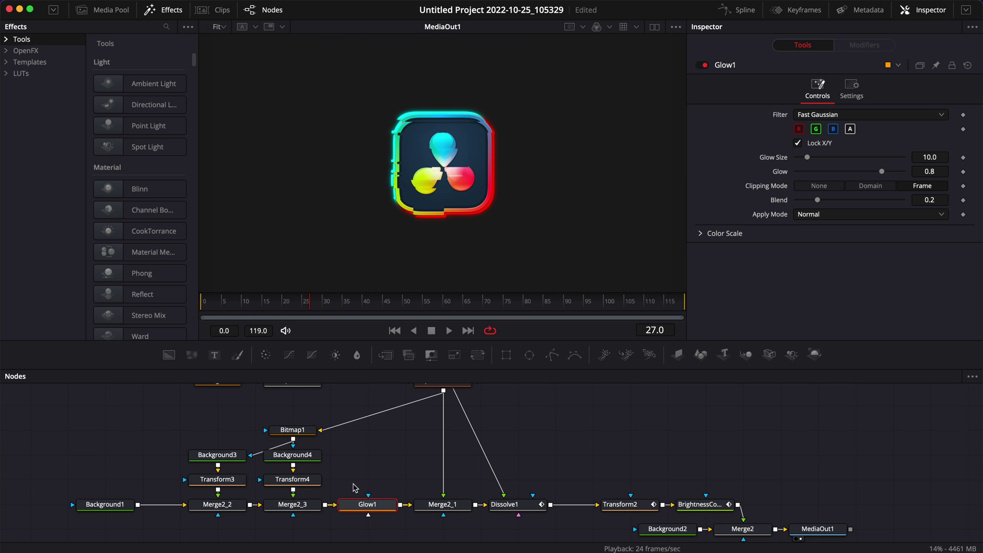
key(Delete)
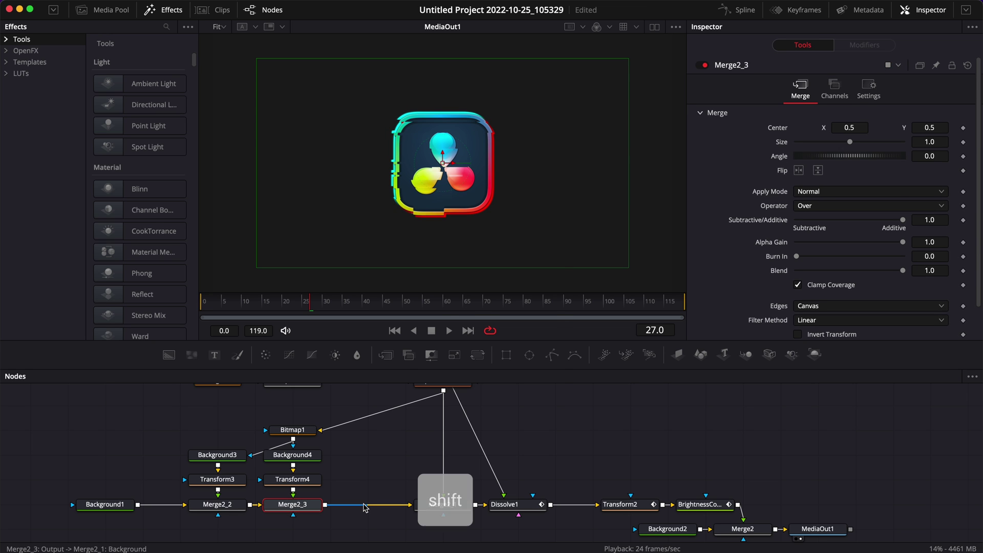
- Insert an Aperture Diffraction node after Merge2_3, set Result Scale to 0.1979, reduce Aperture Size and adjust Blade Curvature
key(shift+space)
text(glow)
text(ape)
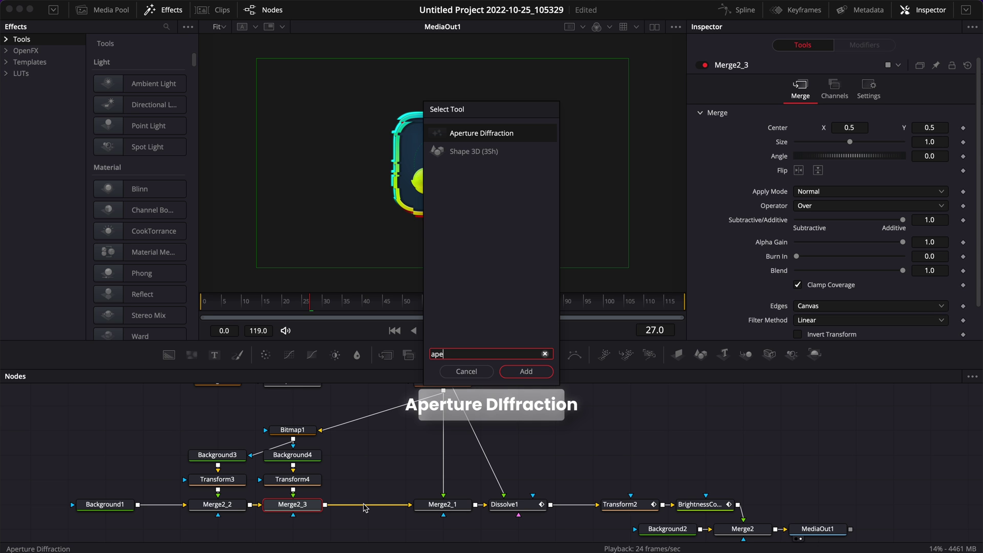
key(Return)
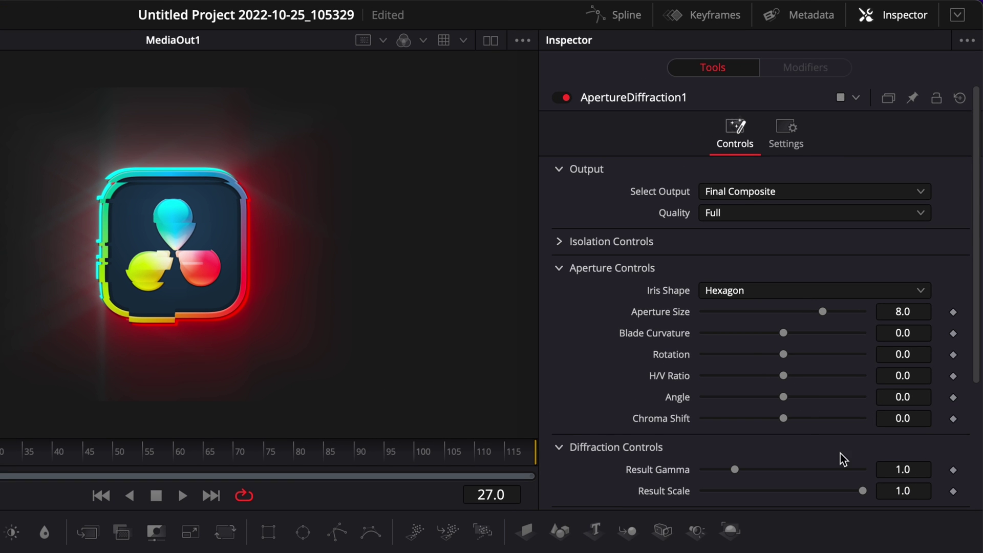
drag(862, 490, 734, 491)
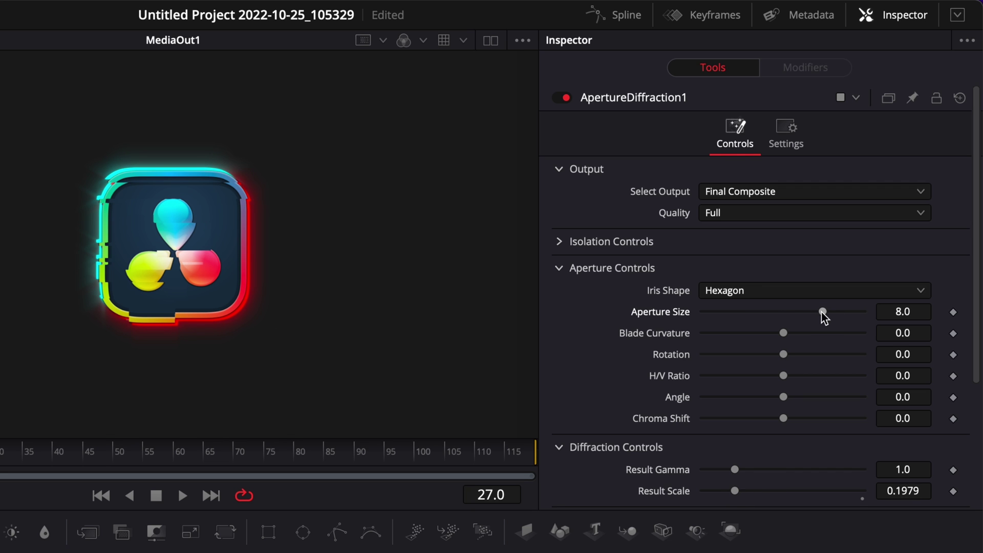
drag(824, 311, 823, 333)
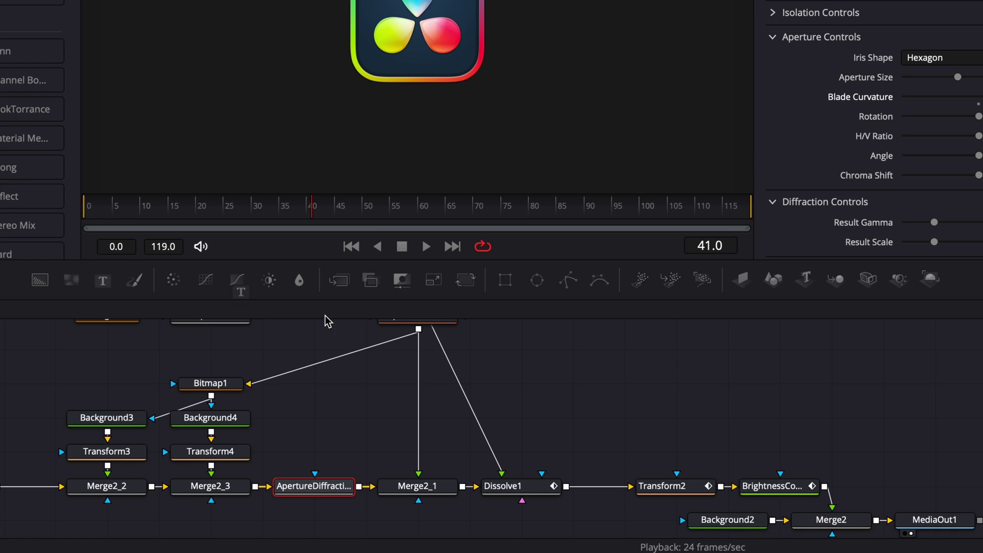
- Merge a new Text+ node over the BrightnessContrast output before Merge2, and set its text to "DAVINCI"
drag(327, 321, 825, 489)
click(830, 384)
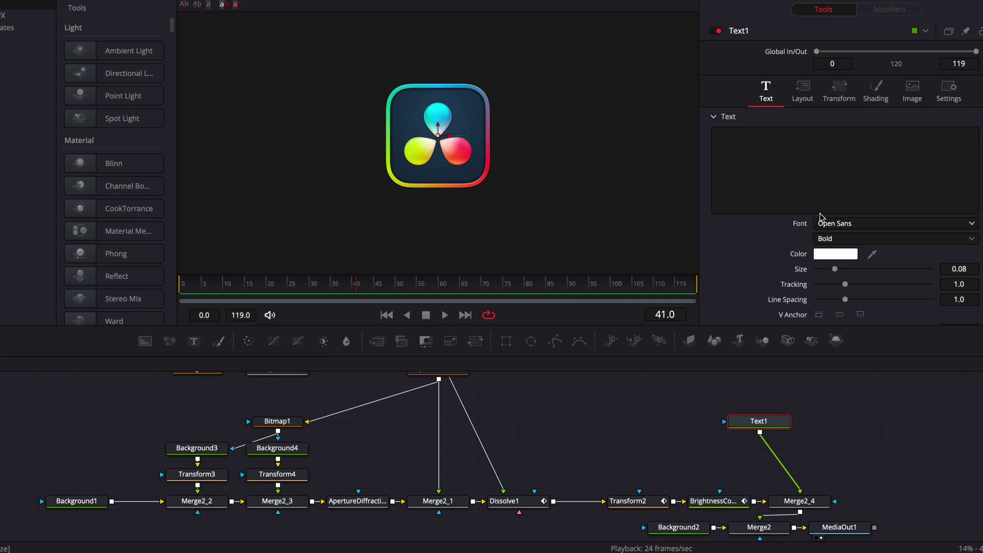
click(820, 213)
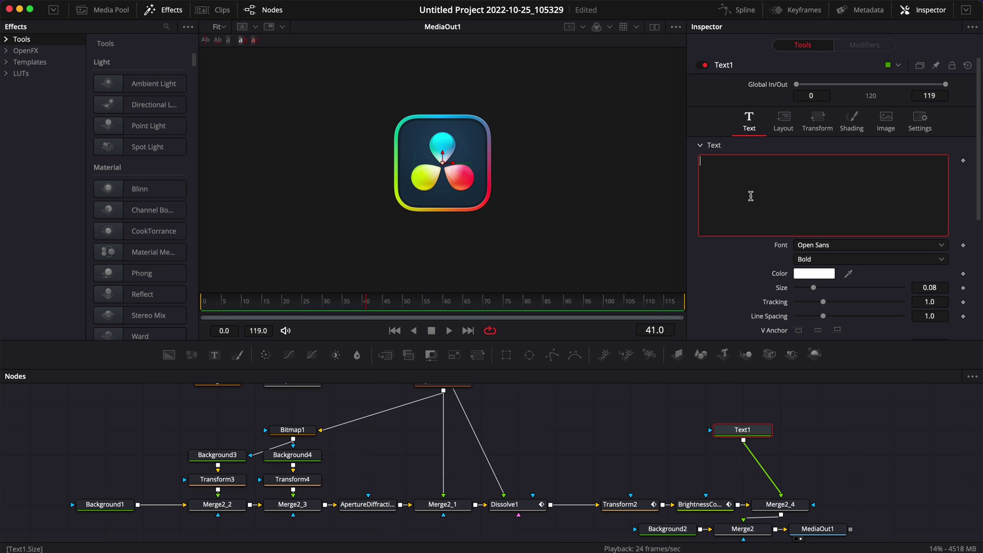
text(DAVINCI)
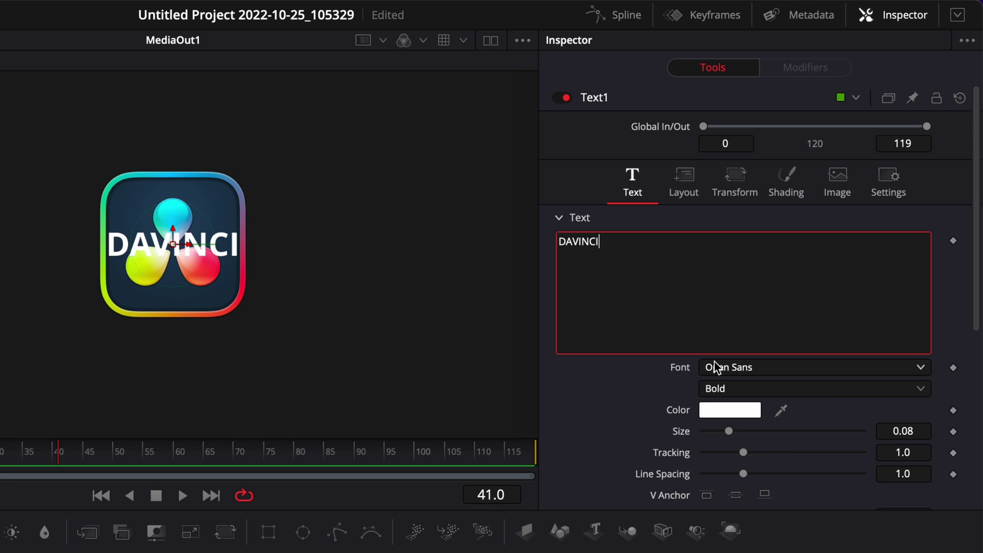
- Set the DAVINCI text to the Poppins font, size 0.0492 and tracking 1.218, and place it centred just below the logo
click(715, 367)
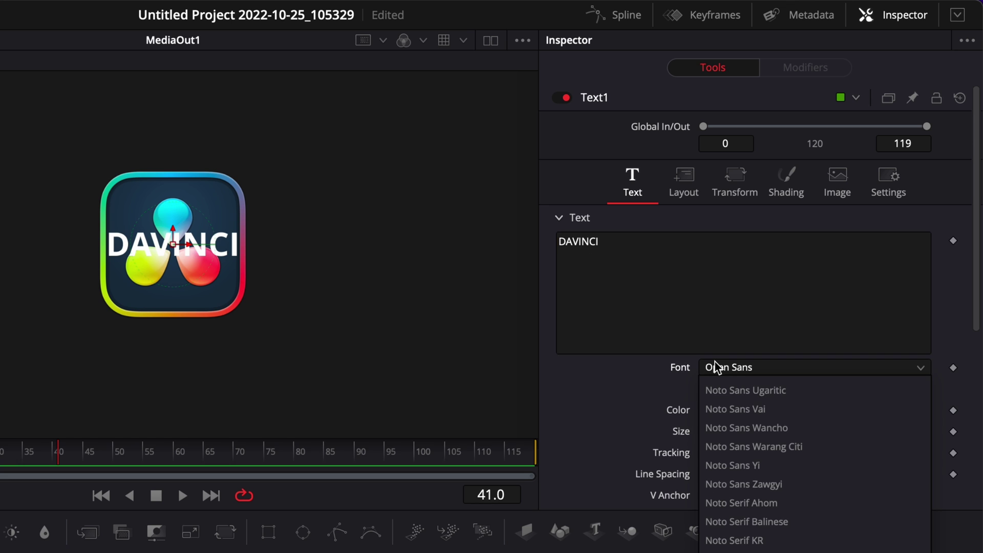
text(poppins)
key(Return)
drag(173, 233, 172, 333)
drag(923, 430, 979, 442)
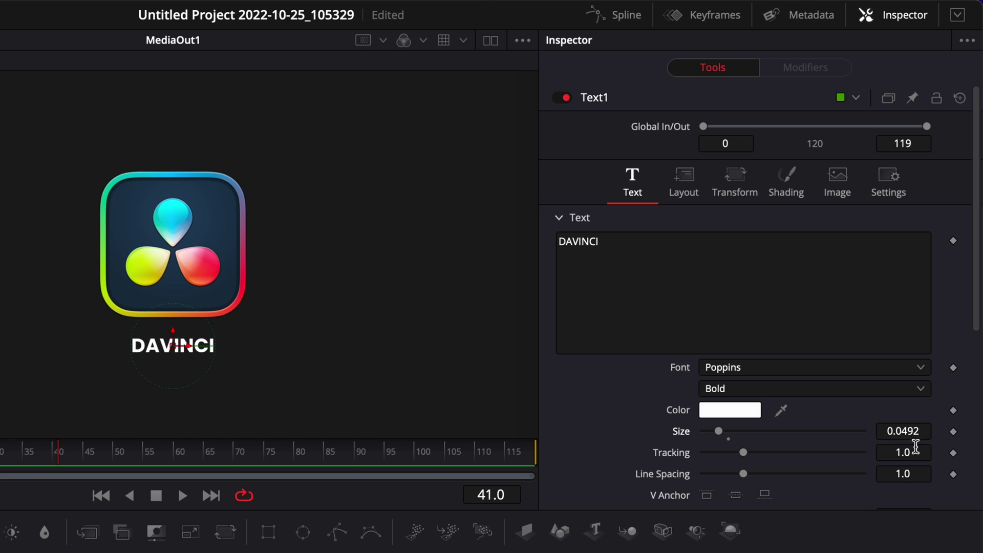
drag(915, 448, 944, 447)
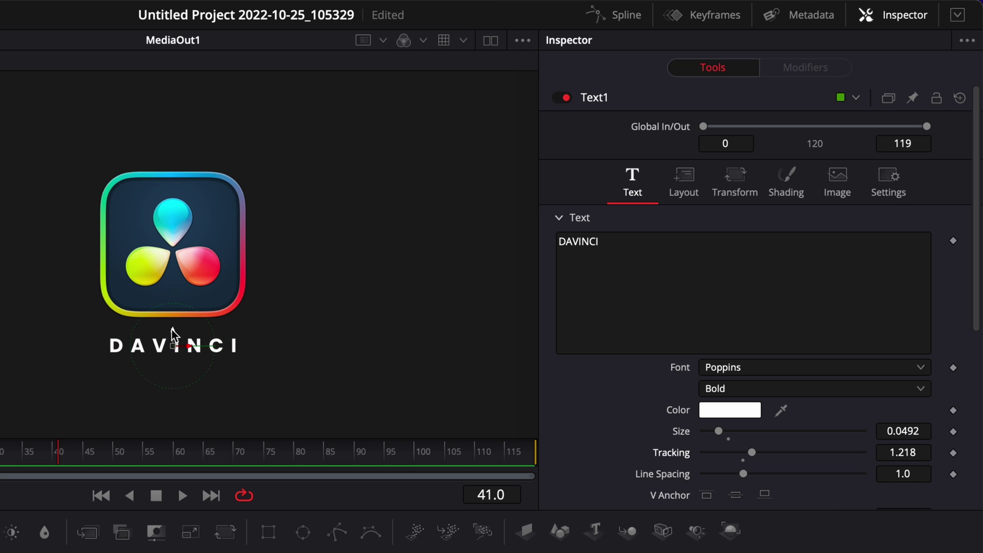
drag(173, 334, 173, 340)
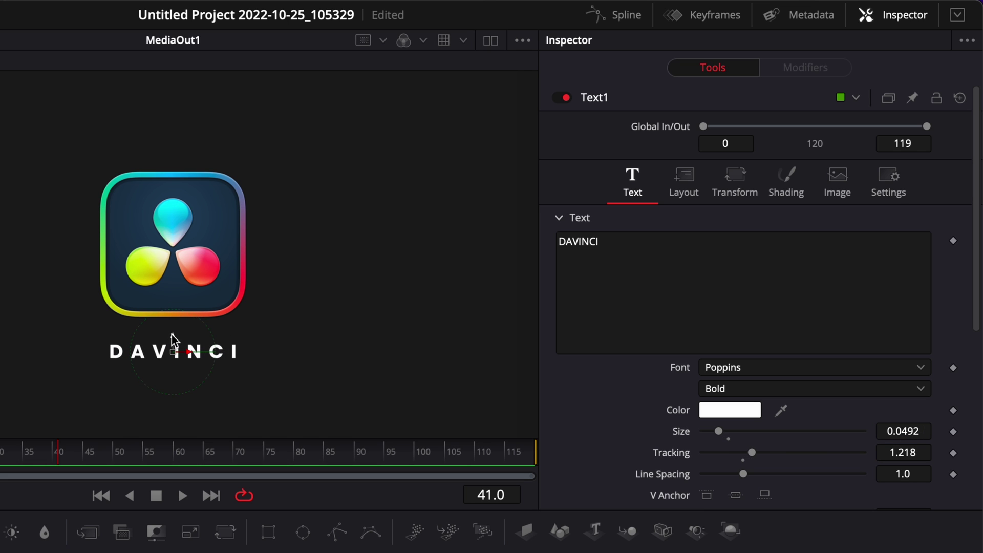
- Apply a Follower modifier to Text1's text, with Order set to Random But One by One and Delay set to 2
click(735, 325)
right_click(692, 288)
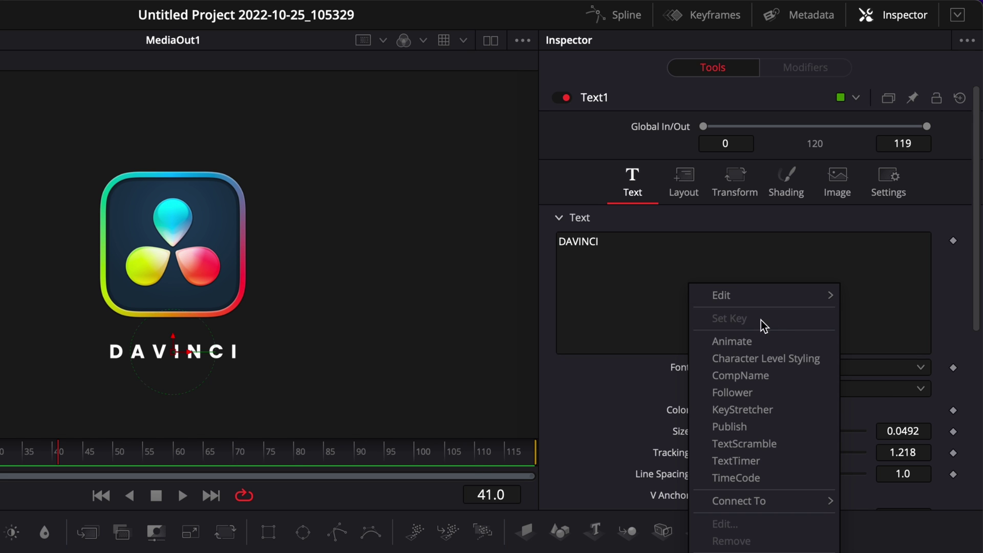
click(743, 393)
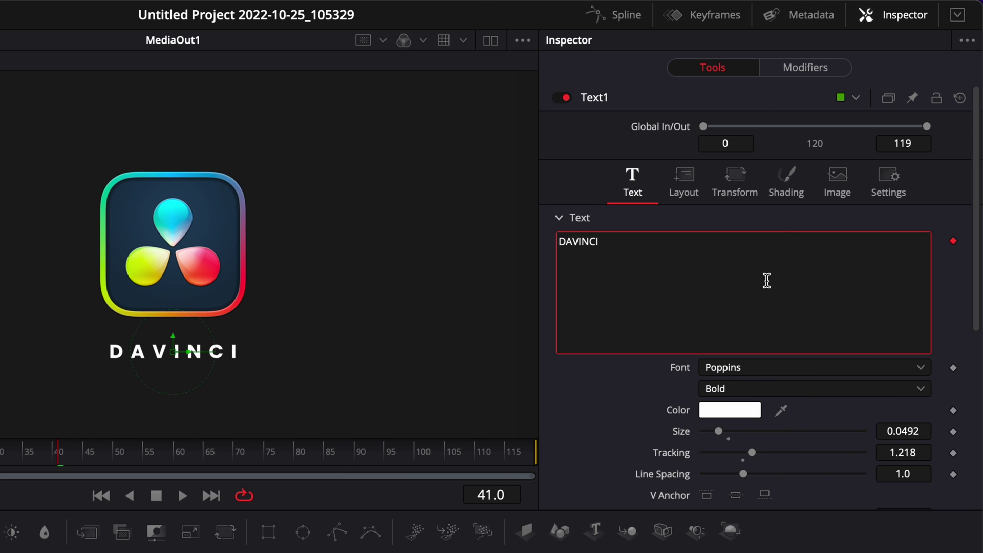
click(790, 70)
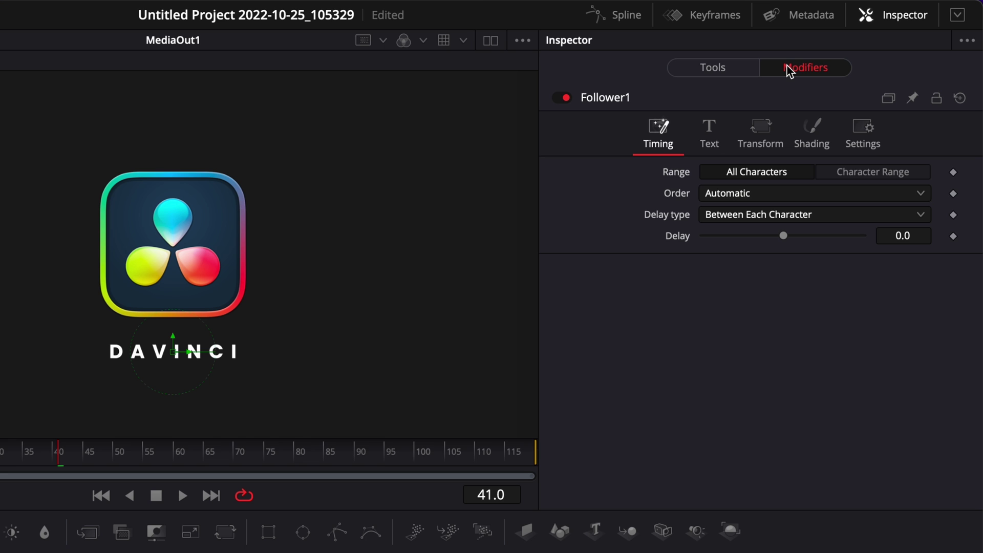
click(740, 196)
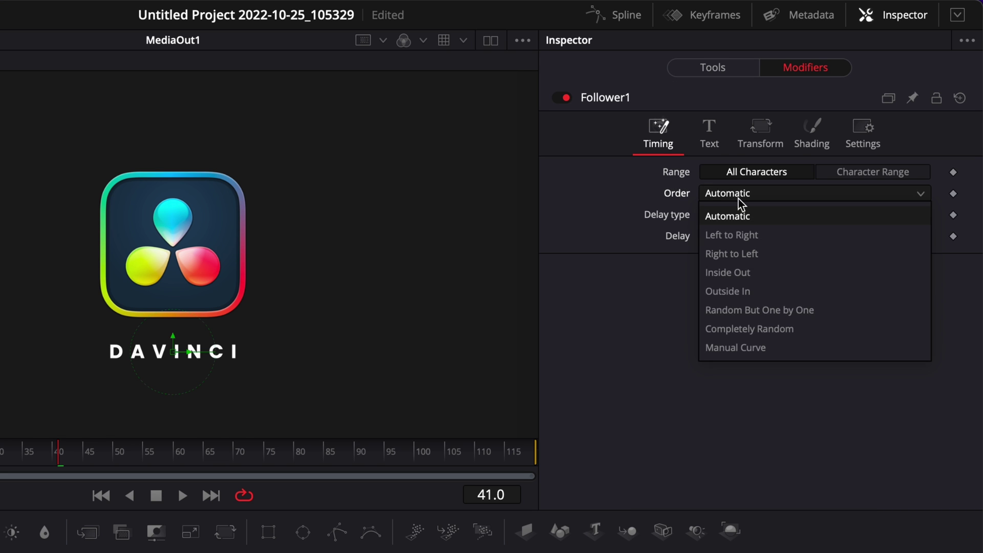
click(756, 312)
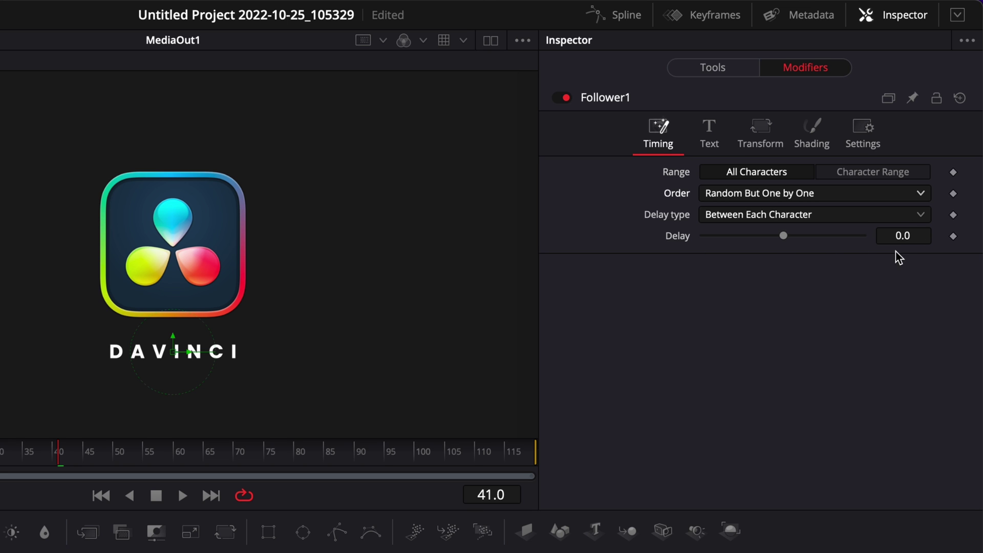
click(917, 234)
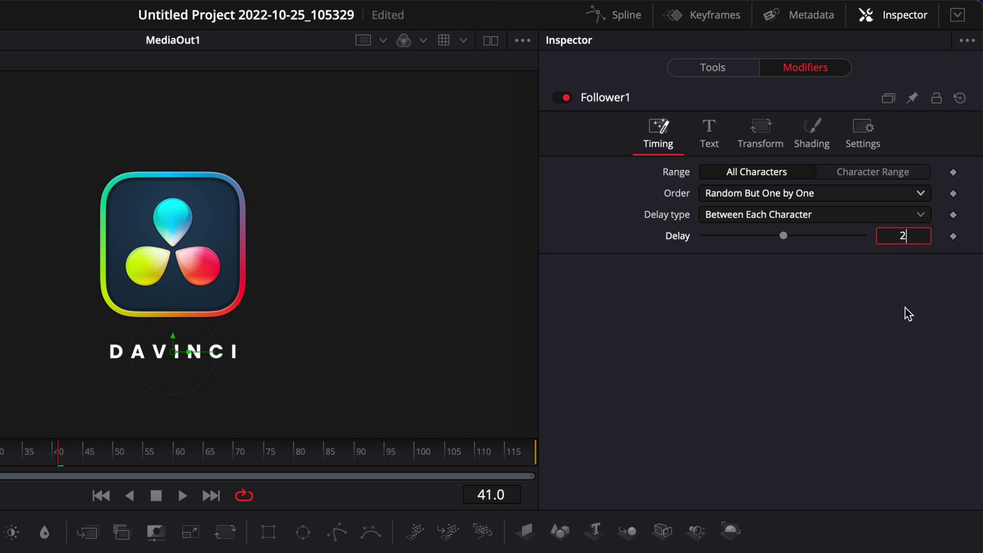
key(Return)
- Animate the Follower's White Solid Fill opacity with keyframes from 0.0 at frame 30 to 1.0 at frame 34
click(817, 136)
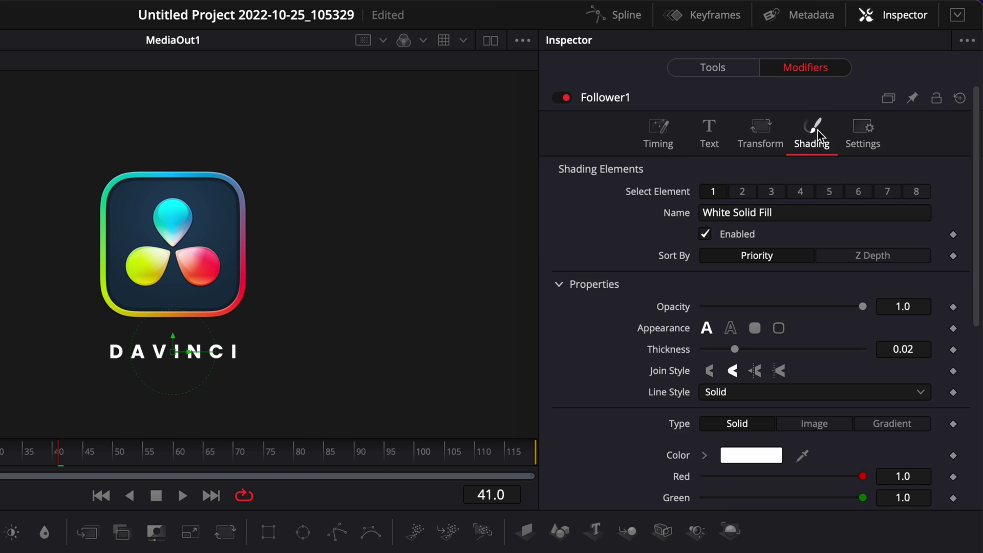
drag(333, 302, 263, 302)
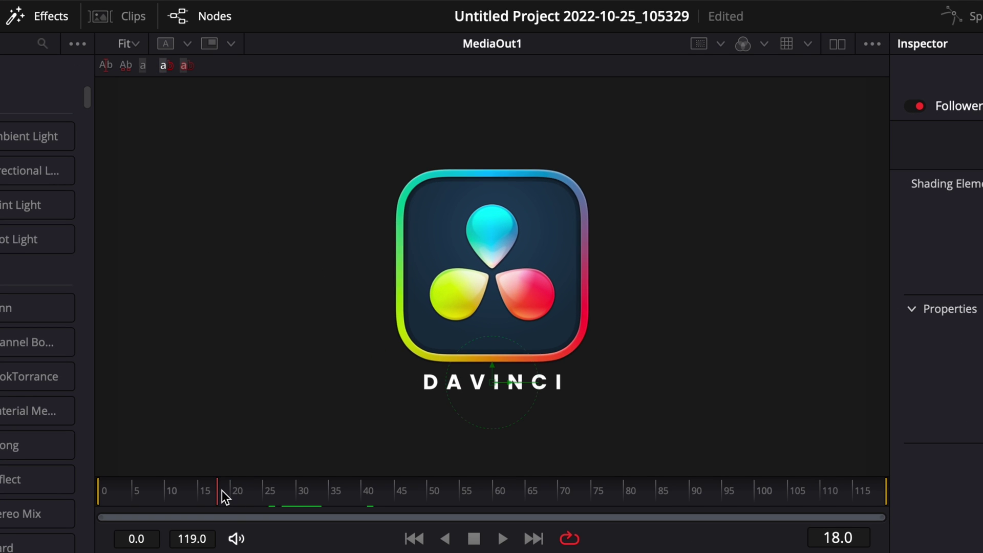
drag(222, 490, 296, 493)
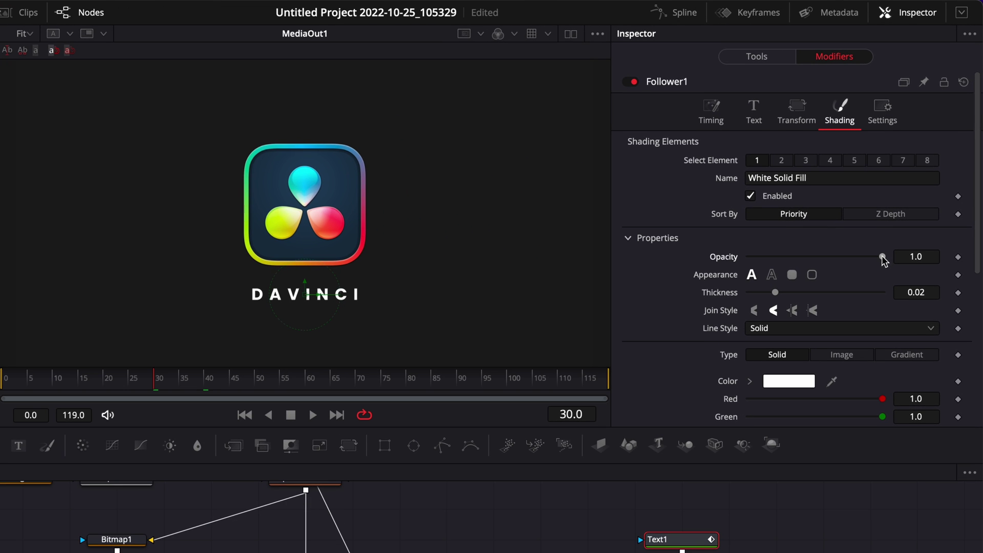
drag(883, 257, 734, 259)
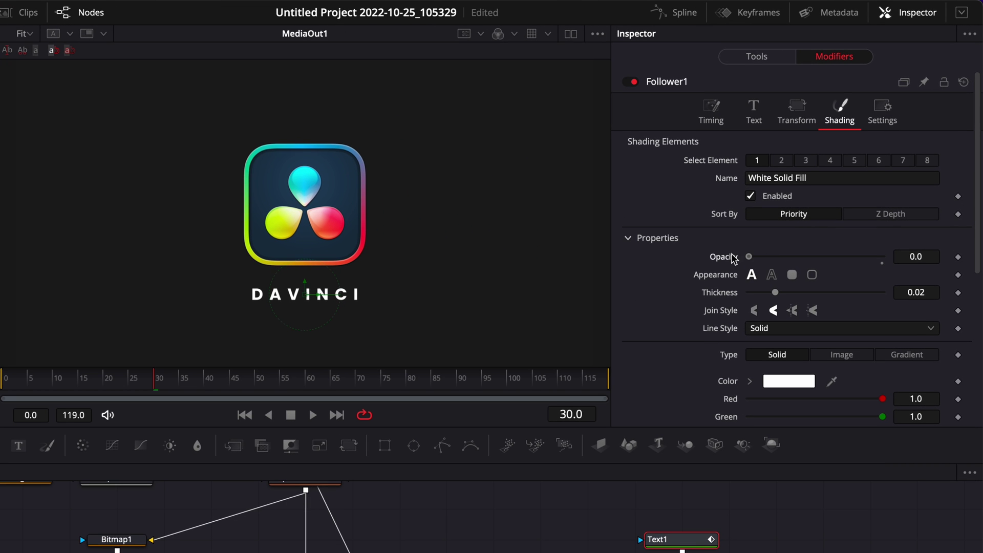
click(957, 257)
drag(159, 385, 176, 385)
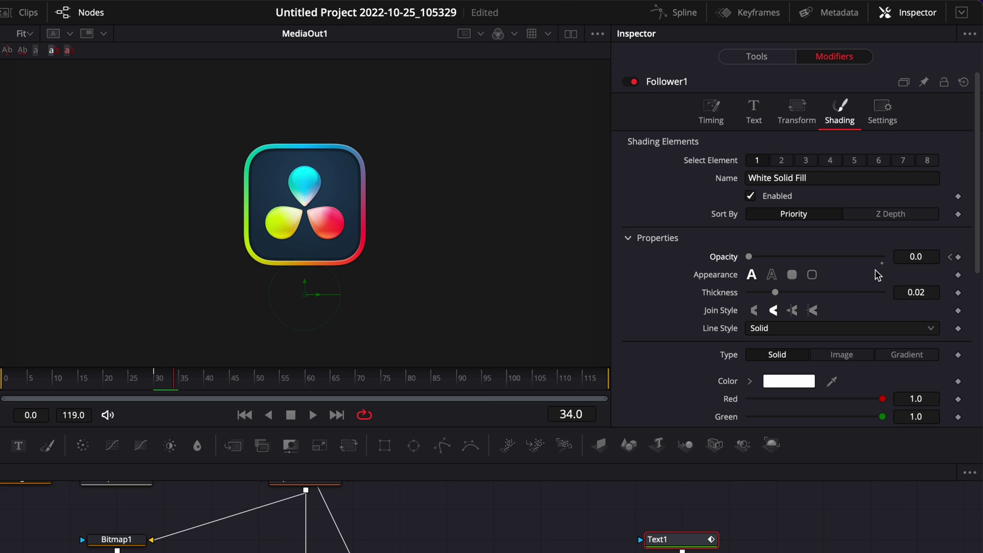
drag(751, 257, 919, 257)
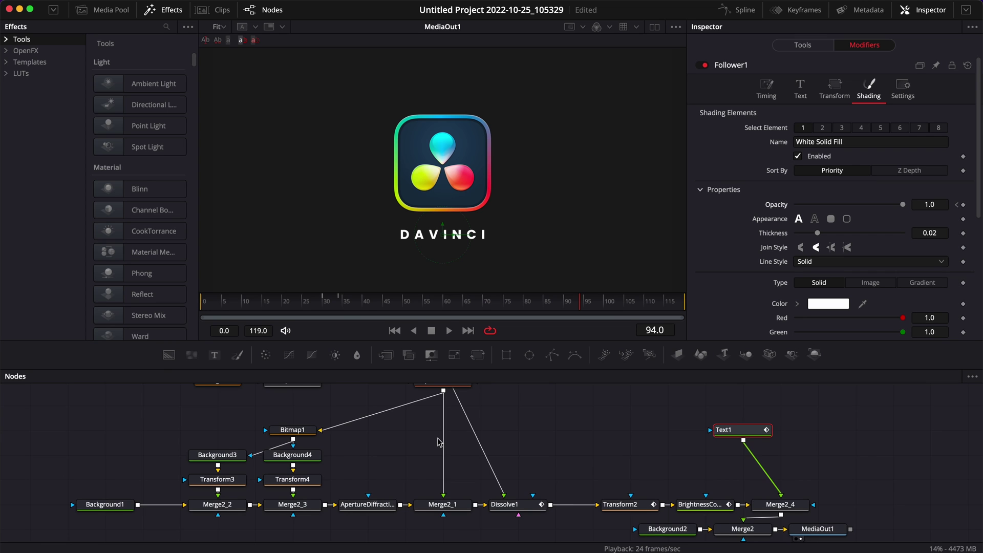
- Delete the MediaIn1 logo source node that feeds Transform1
scroll(439, 450, up, 3)
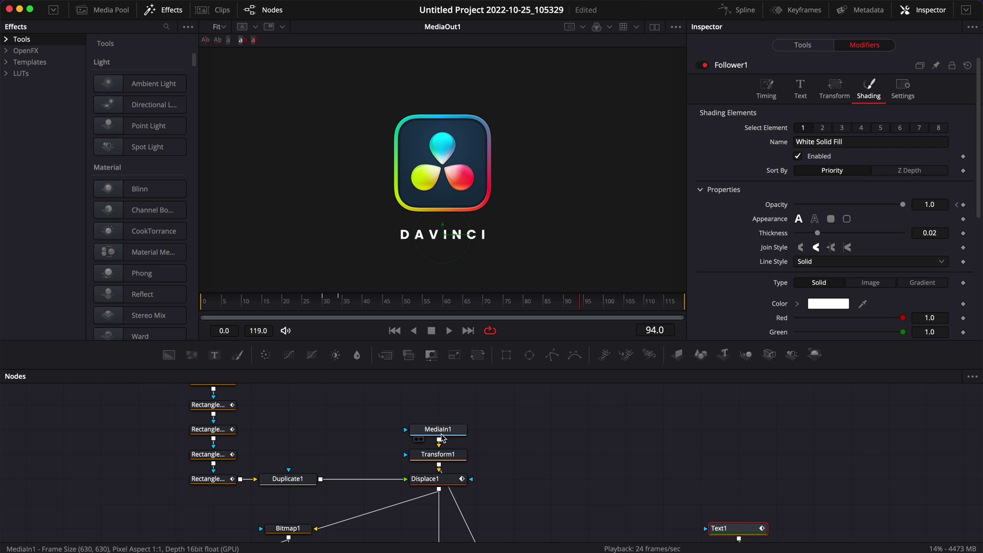
click(444, 429)
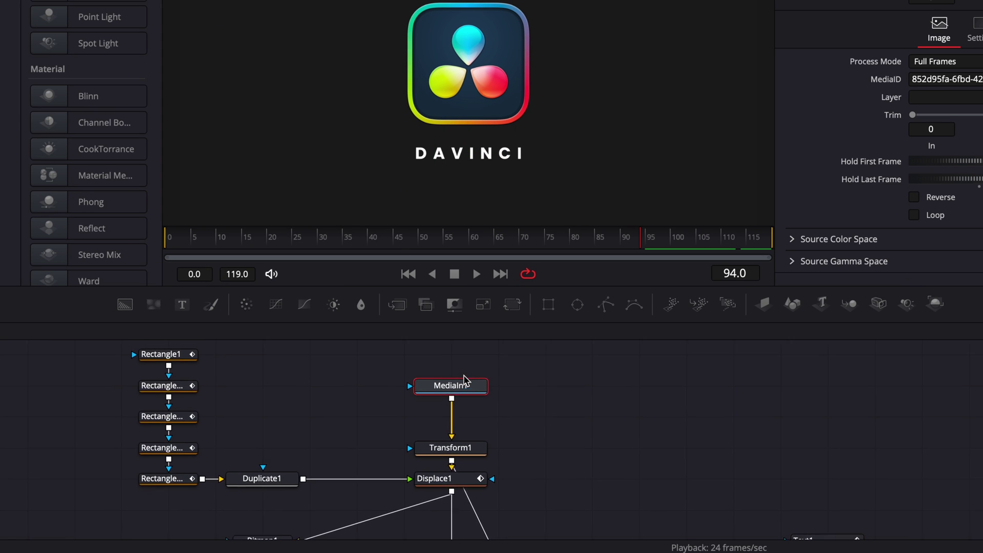
scroll(446, 399, up, 2)
mouse_move(437, 407)
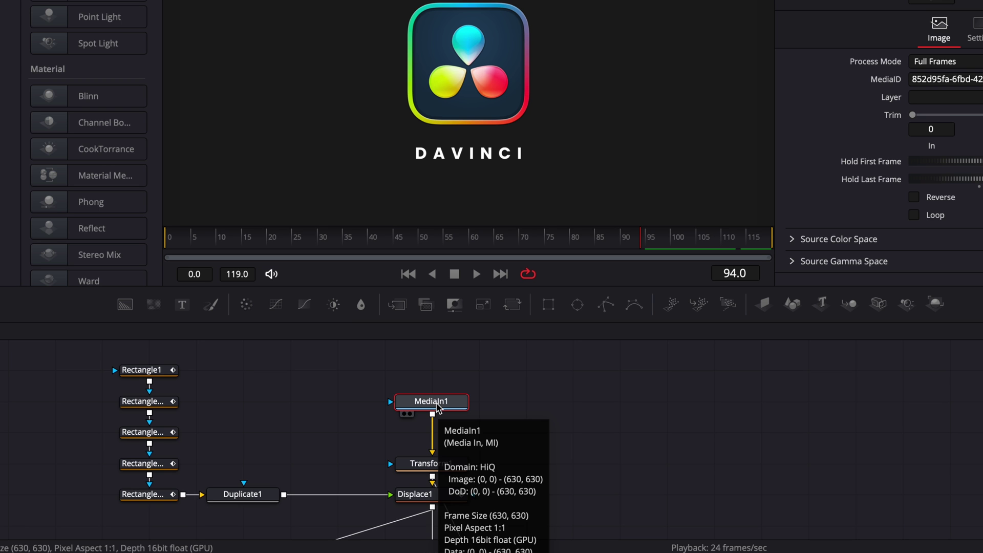
key(Delete)
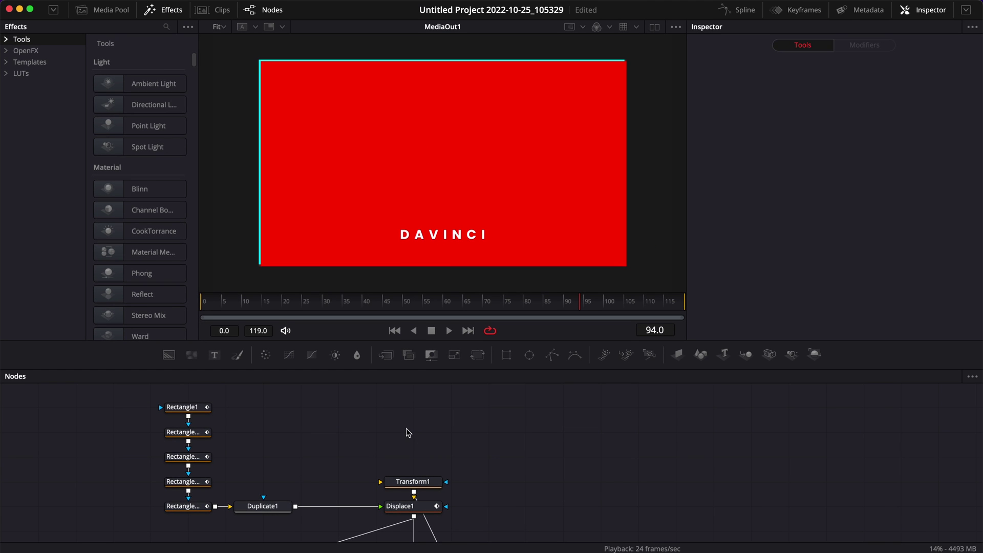
- Bring VES LOGO Transparency.png from the PNG folder into the node graph as Transform1's input and set Transform1's size to 0.48
key(super+Tab)
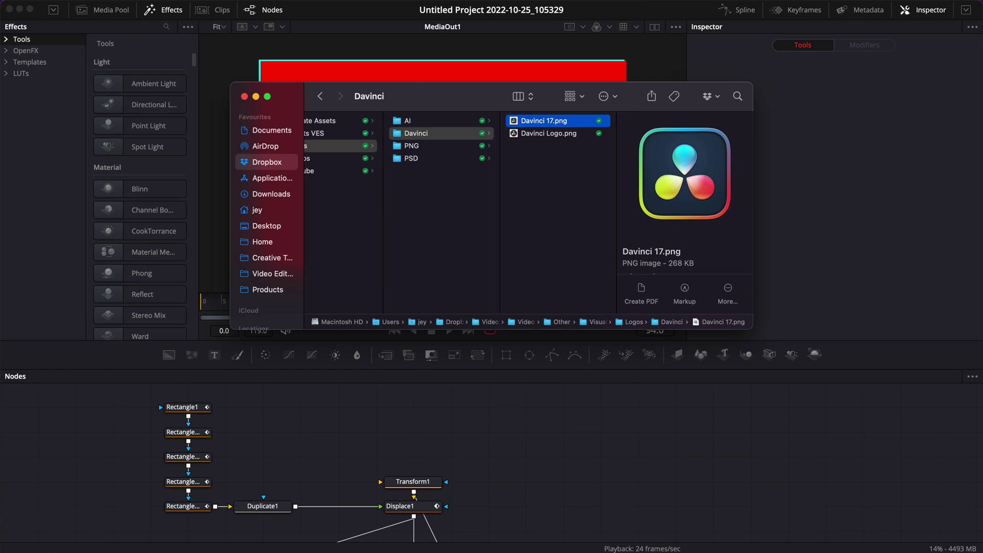
click(412, 146)
drag(554, 133, 408, 418)
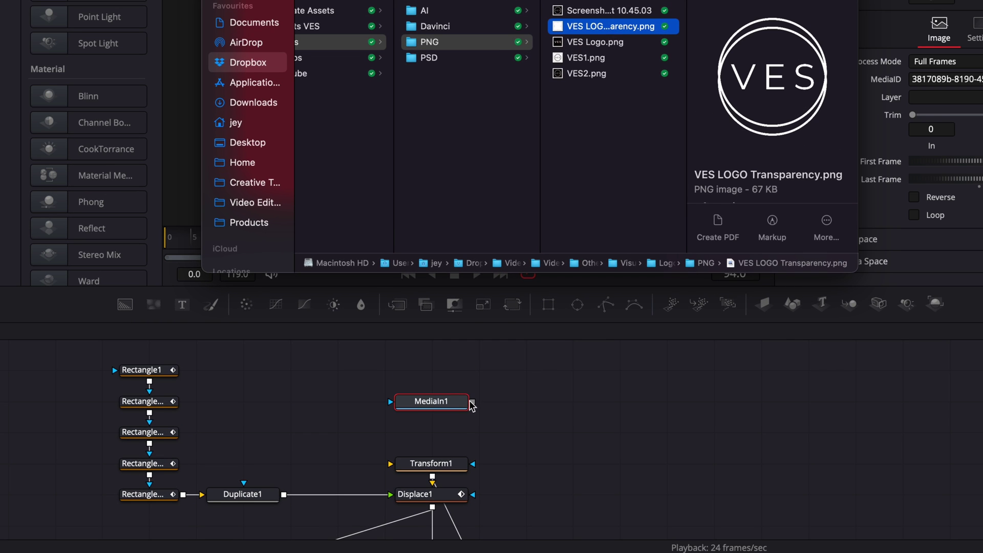
click(473, 406)
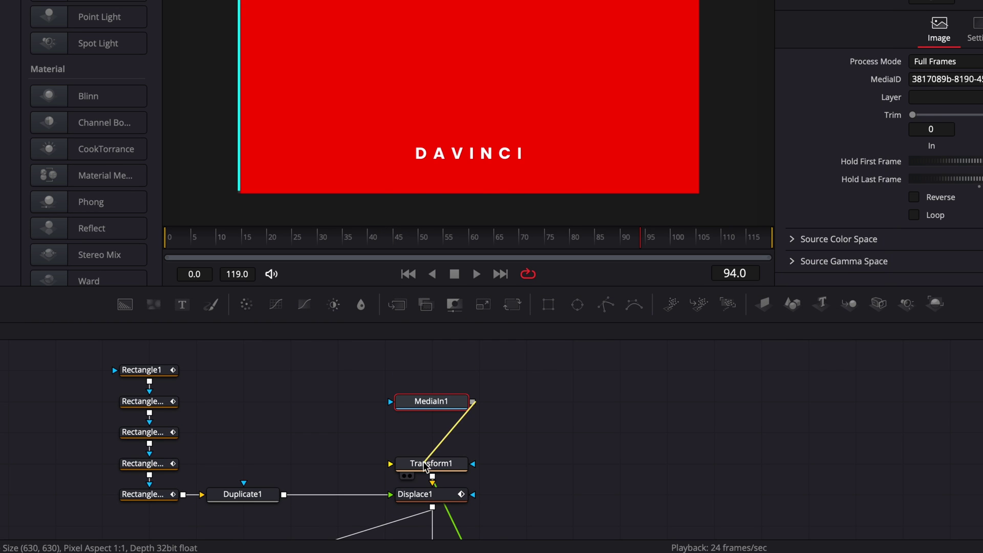
drag(424, 466, 425, 466)
click(428, 464)
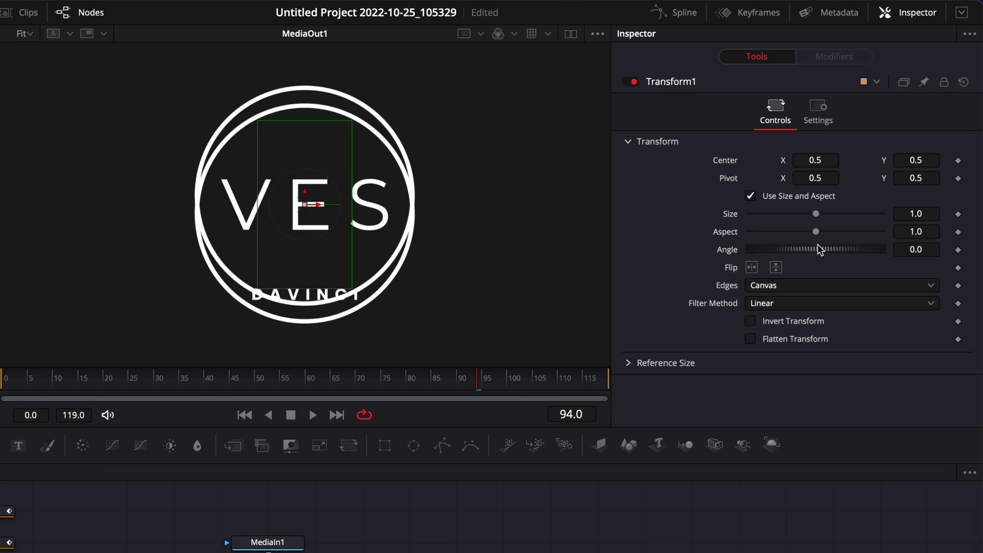
drag(816, 215, 781, 217)
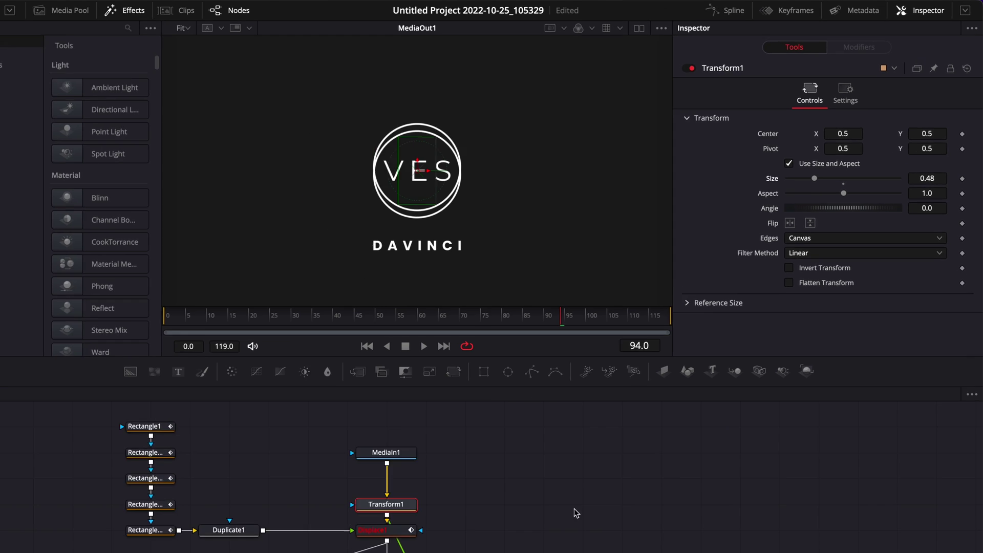
- Change the title text in the Text1 node to TUTORIALS
scroll(576, 513, down, 5)
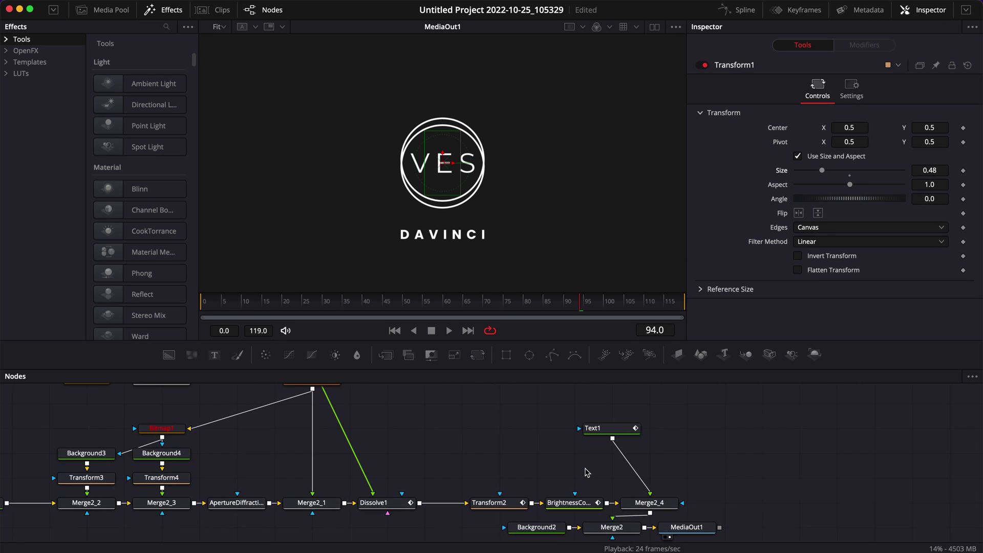
click(598, 439)
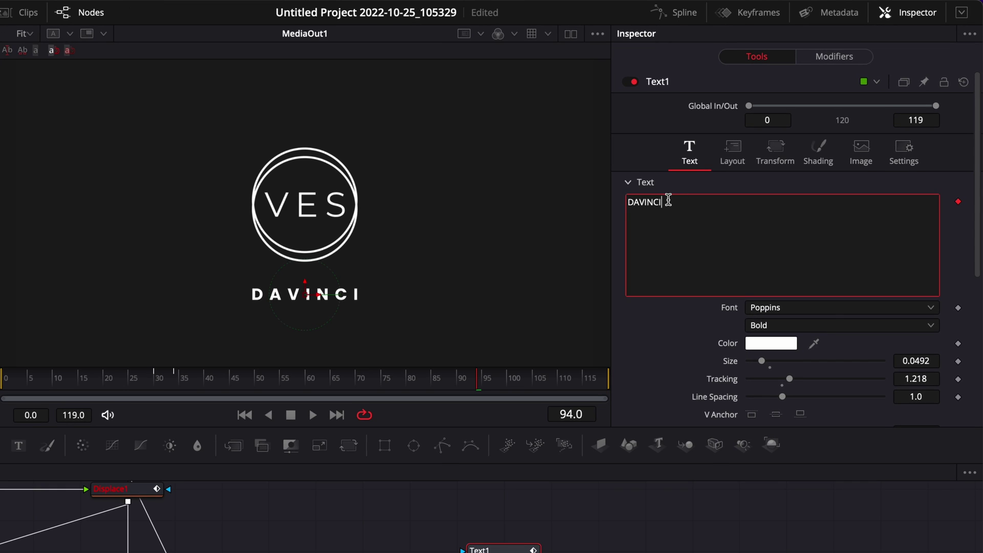
text(TUTORIALS)
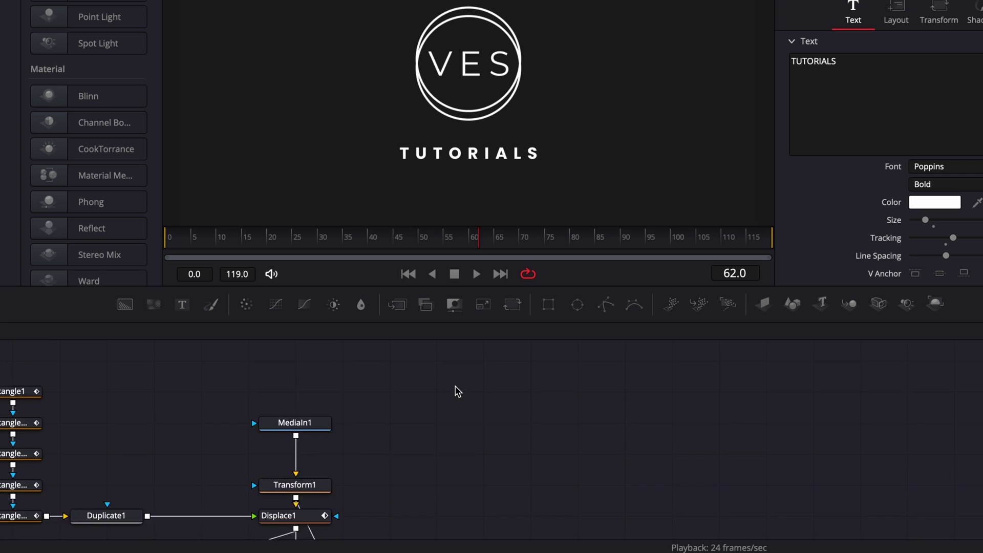
- Delete the MediaIn1 logo node and the Text1 title node from the composition
scroll(290, 447, up, 2)
scroll(290, 447, down, 2)
click(312, 416)
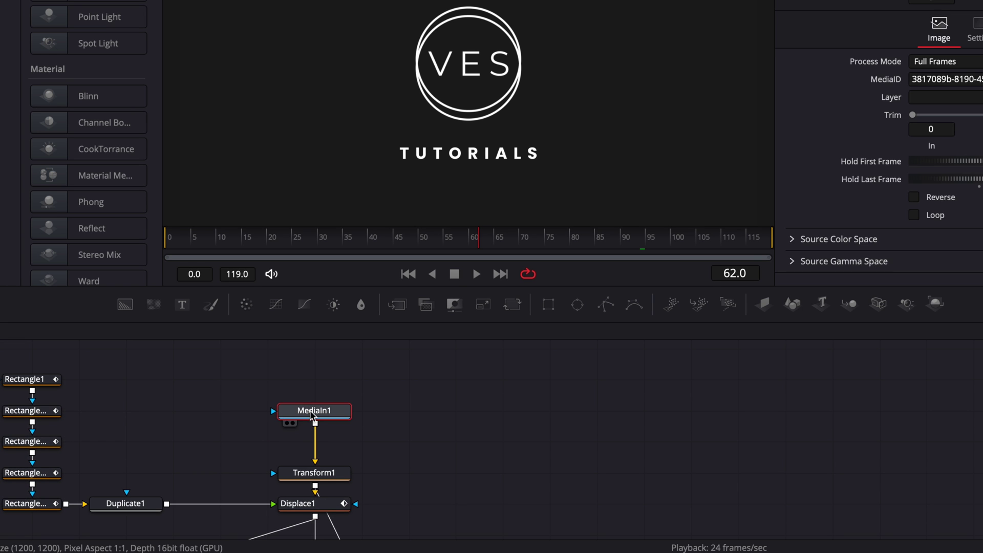
key(Delete)
scroll(676, 509, down, 4)
click(598, 461)
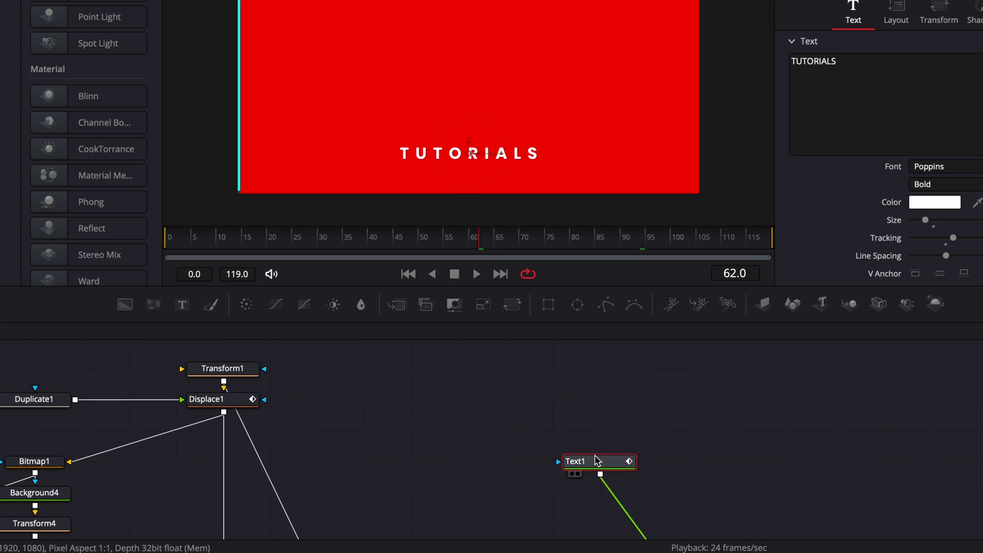
key(Delete)
- Add a new Text+ node above Transform1 and connect its output to Transform1
scroll(415, 383, up, 3)
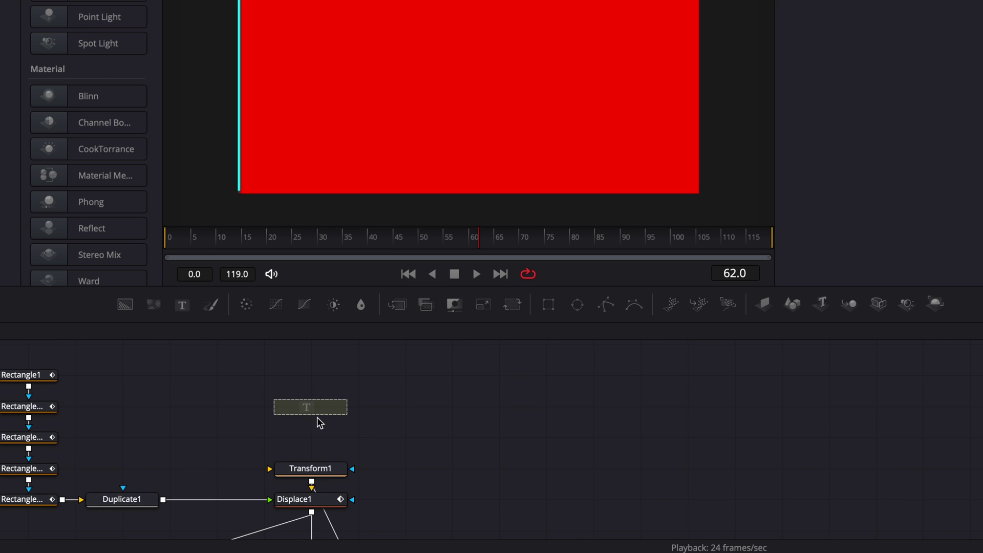
drag(320, 423, 320, 423)
drag(310, 469, 310, 470)
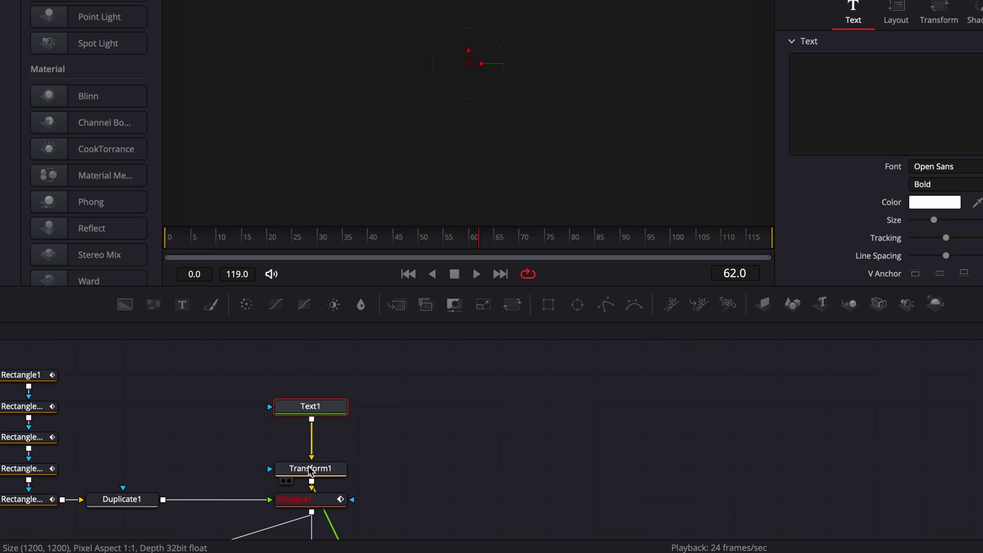
- Set the new text node to DAVINCI in Poppins at size 0.4439, and play the animation from the first frame
click(844, 105)
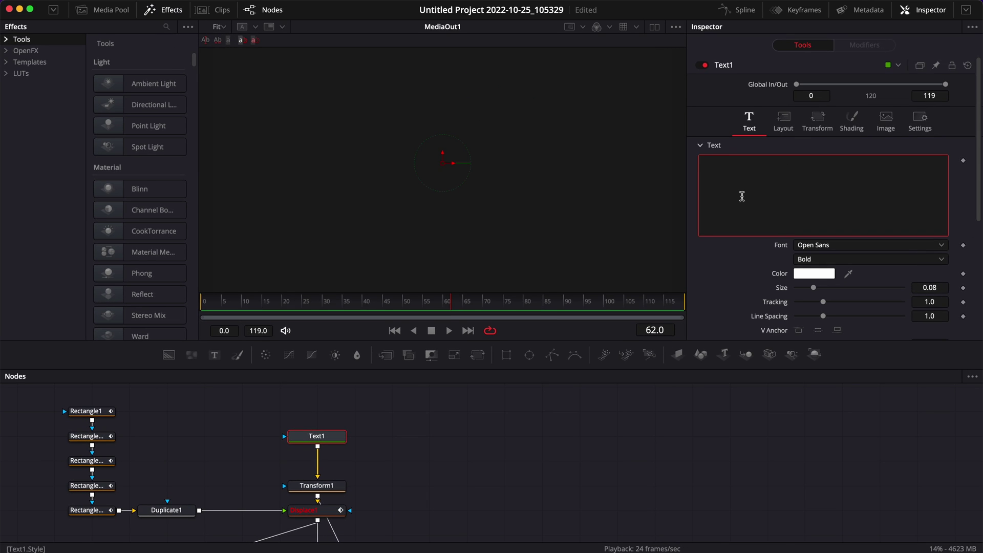
text(DAVINCI)
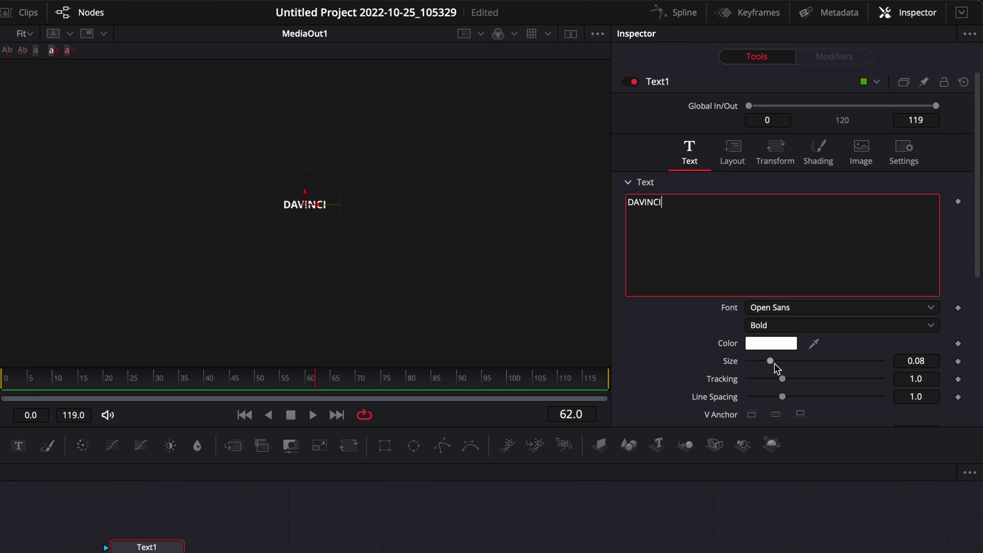
drag(822, 370, 872, 370)
click(802, 309)
text(Poppins)
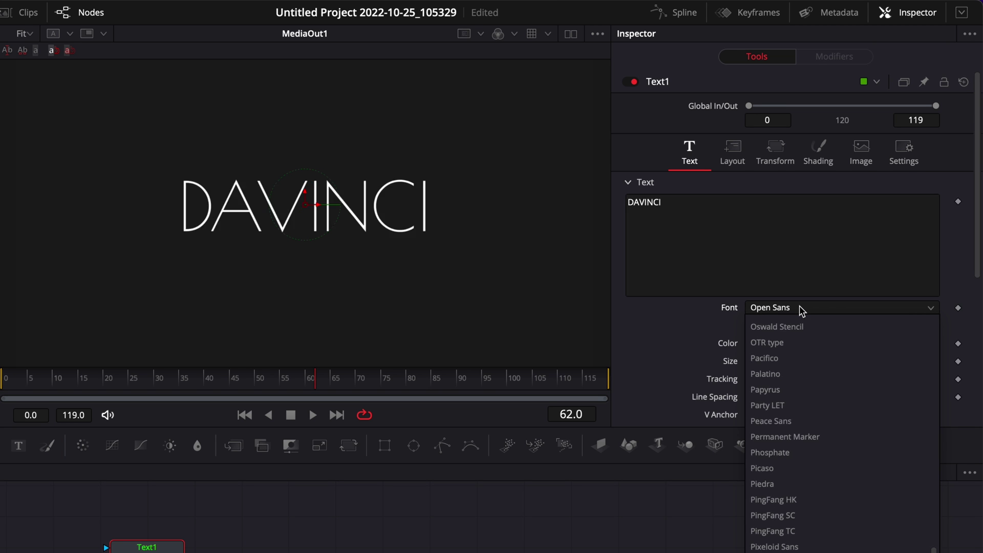
key(Return)
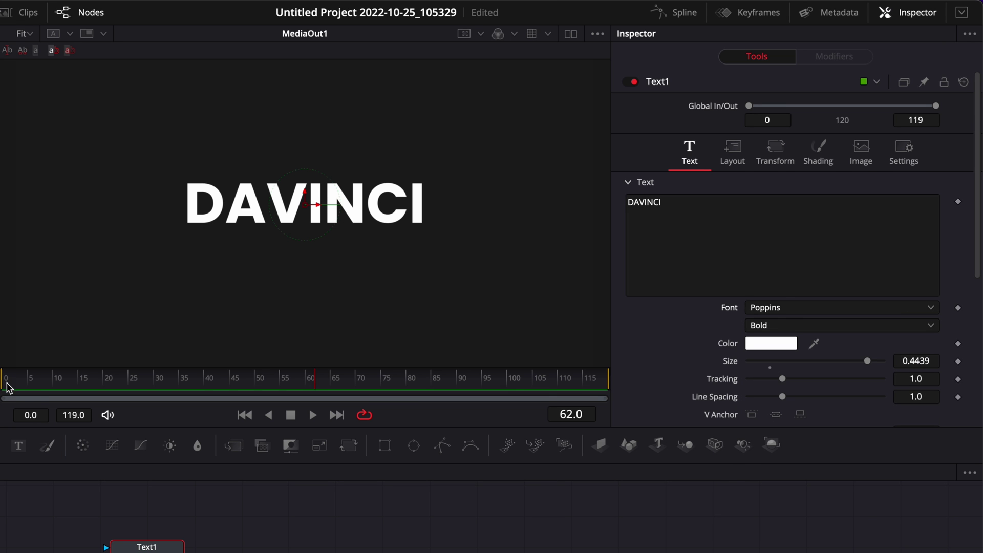
click(9, 388)
key(space)
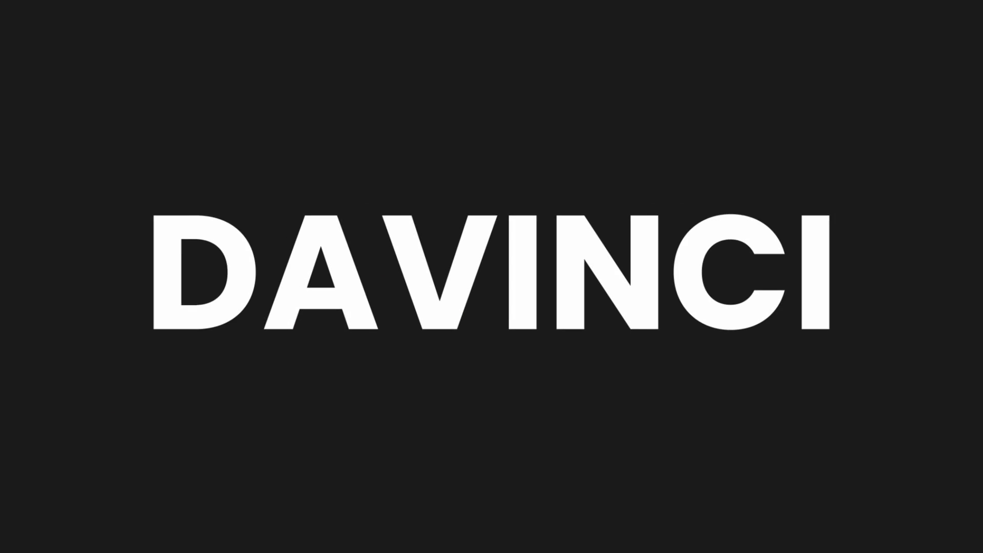